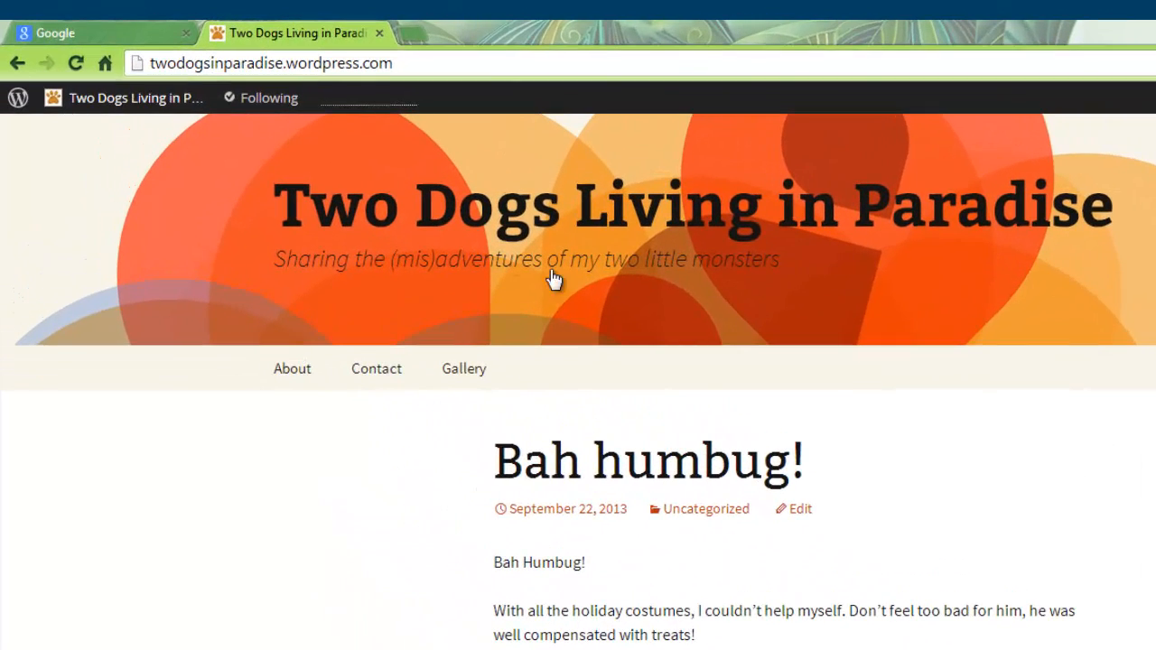
Go to the site's dashboard and open the theme management page
mouse_move(116, 100)
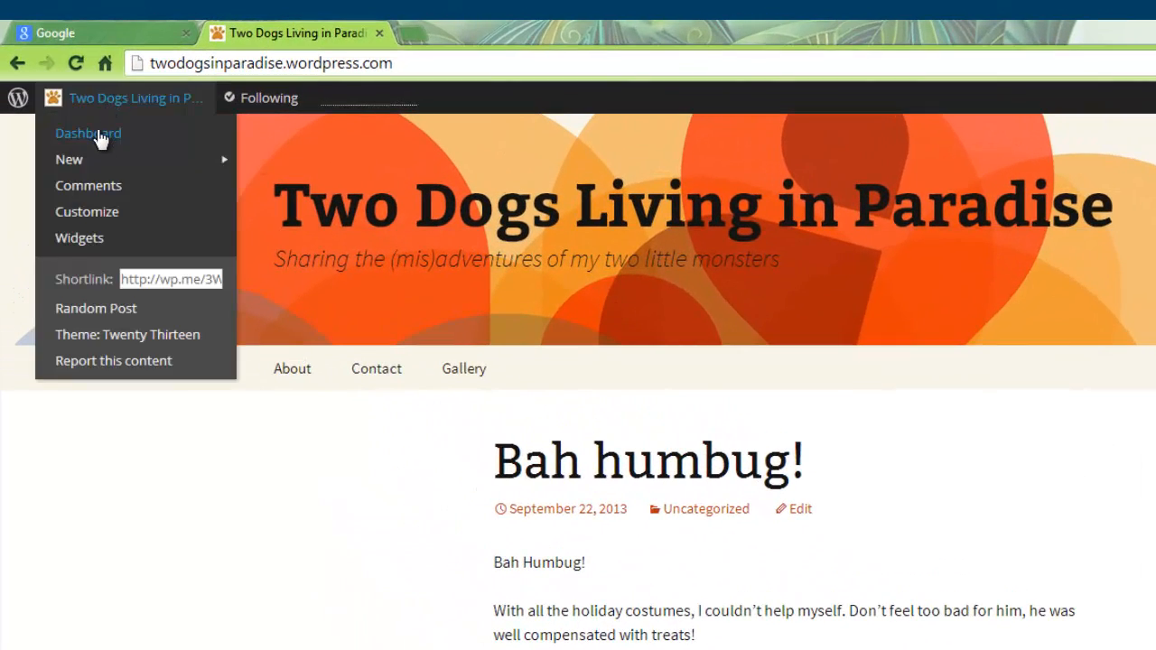
left_click(95, 134)
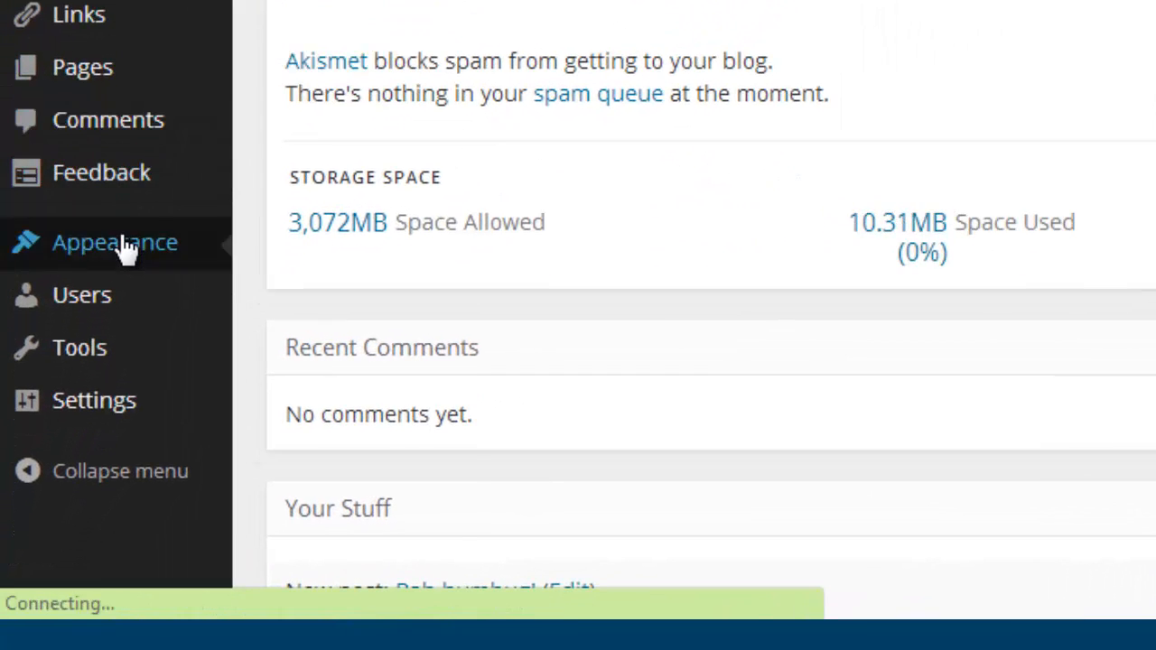
mouse_move(58, 463)
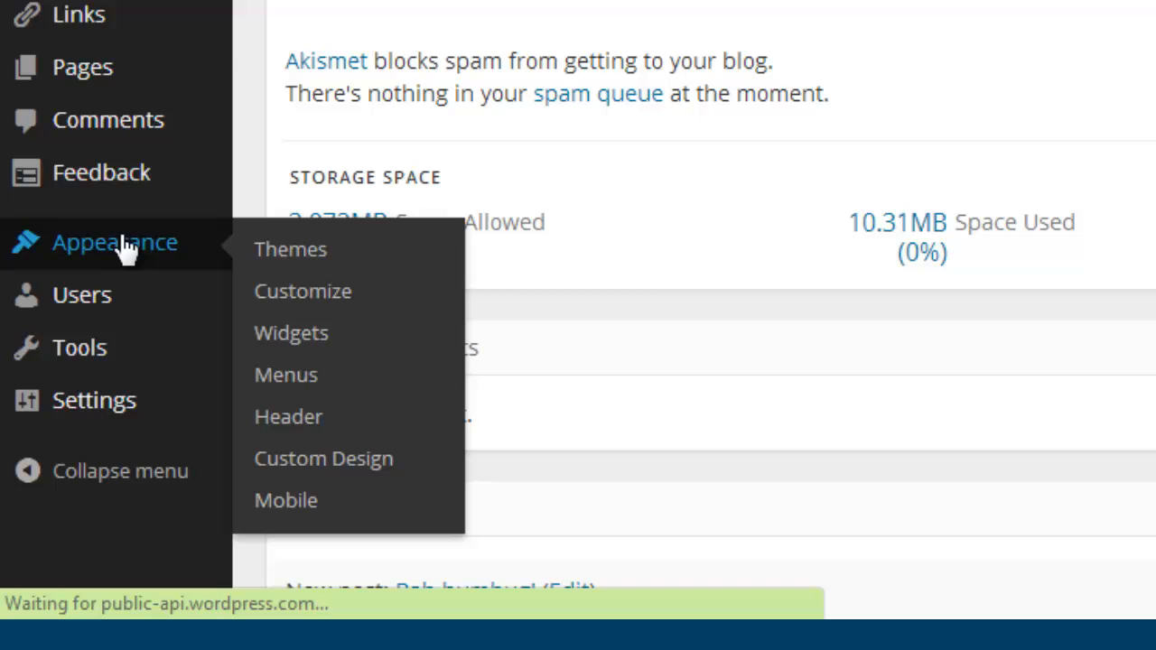
left_click(295, 253)
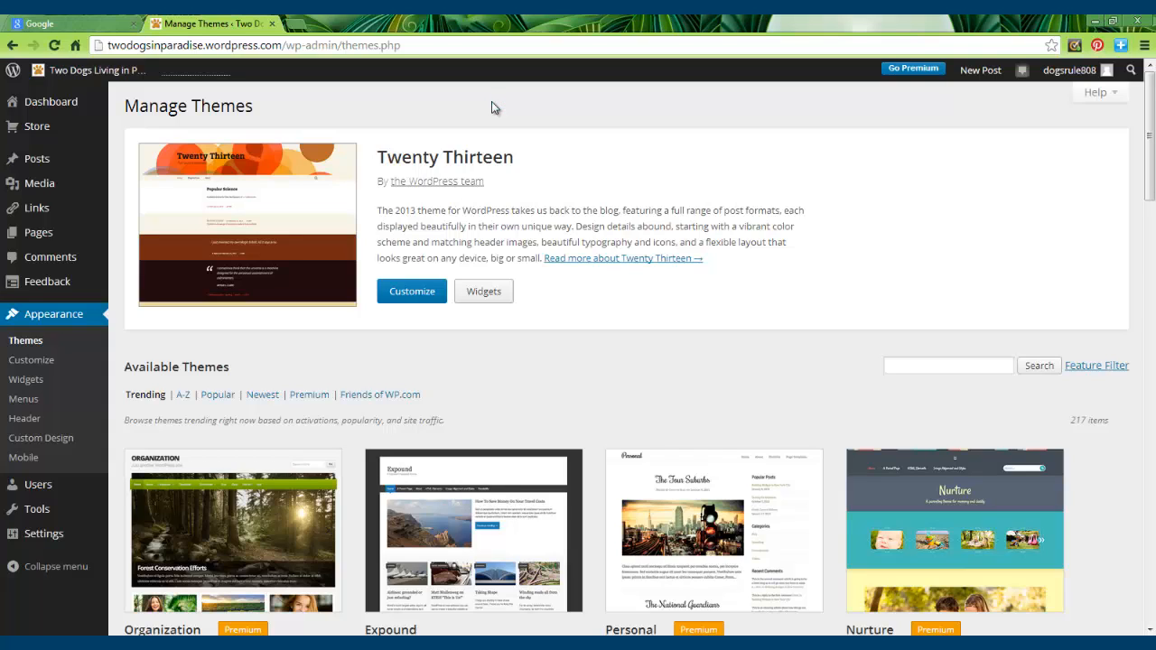
Search the available themes for "responsive"
left_click(915, 368)
type("responsive")
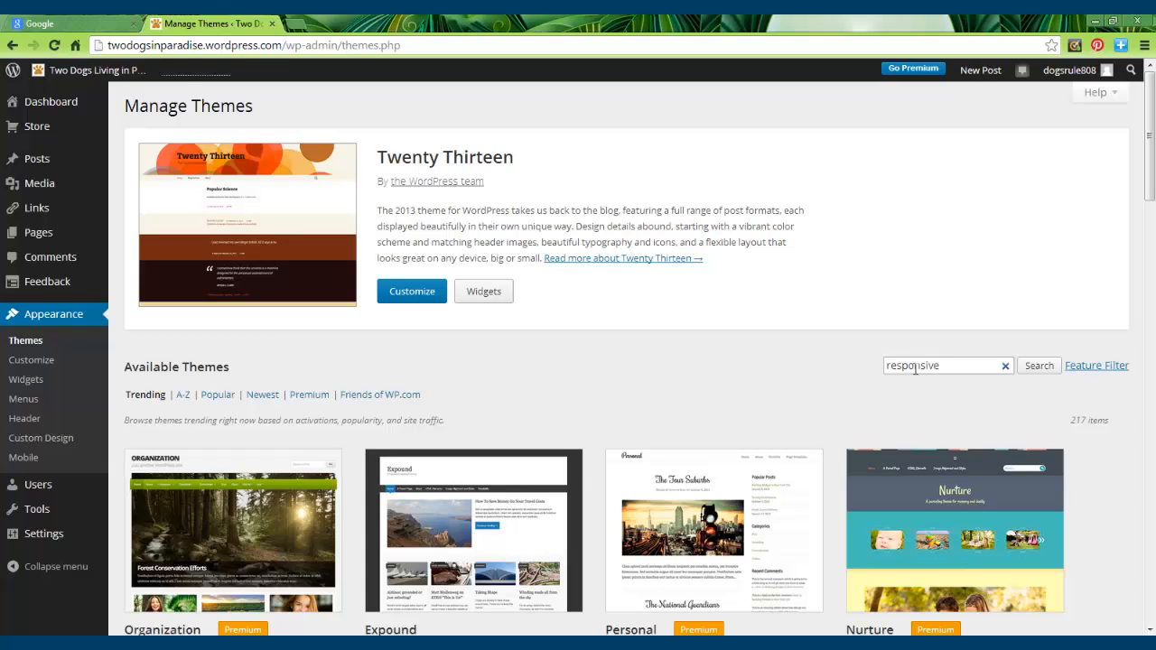
left_click(1038, 366)
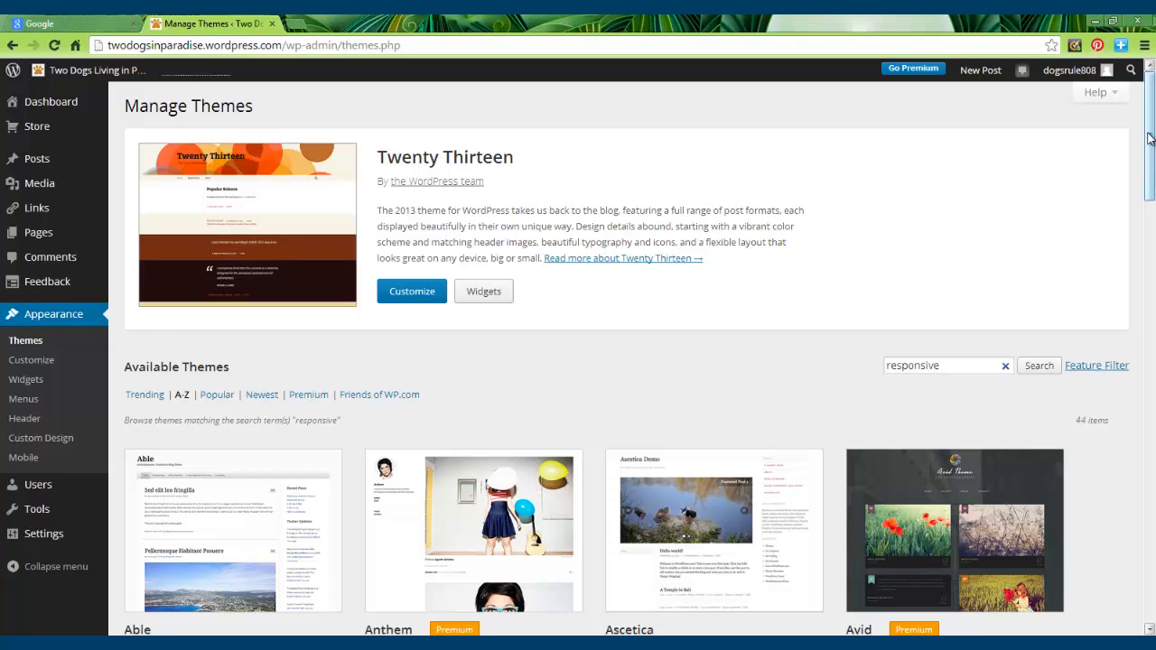
Find the Responsive theme among the search results and activate it
mouse_move(1148, 138)
left_mouse_down()
mouse_move(1149, 164)
mouse_move(1151, 127)
left_mouse_up()
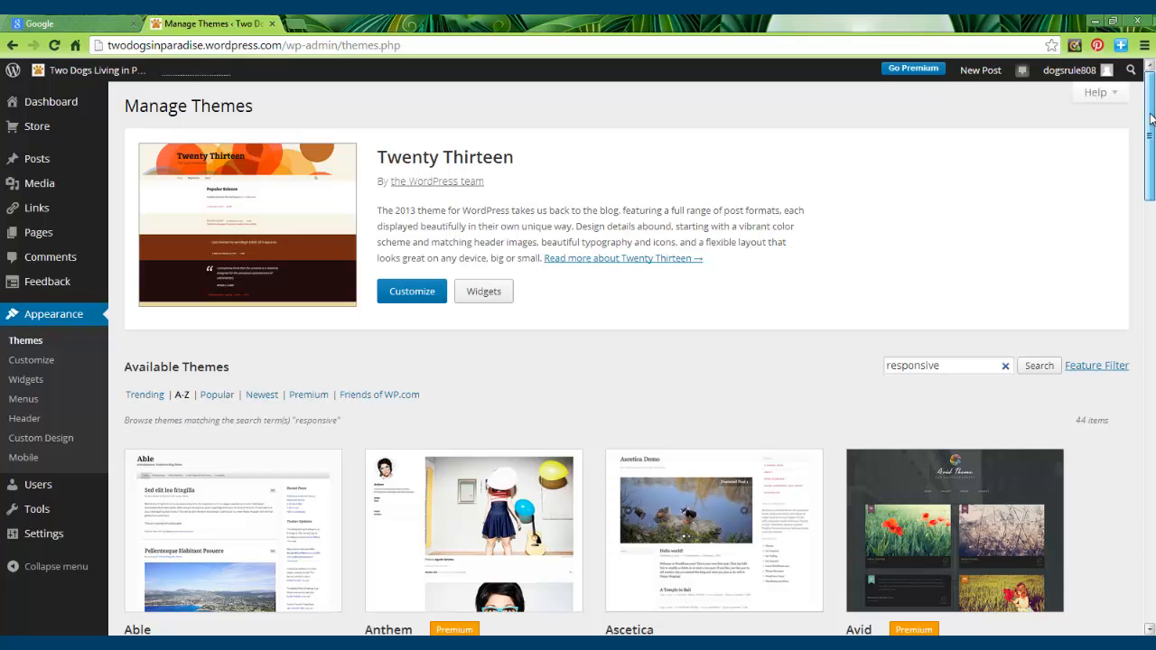
left_click_drag(1152, 117, 1154, 561)
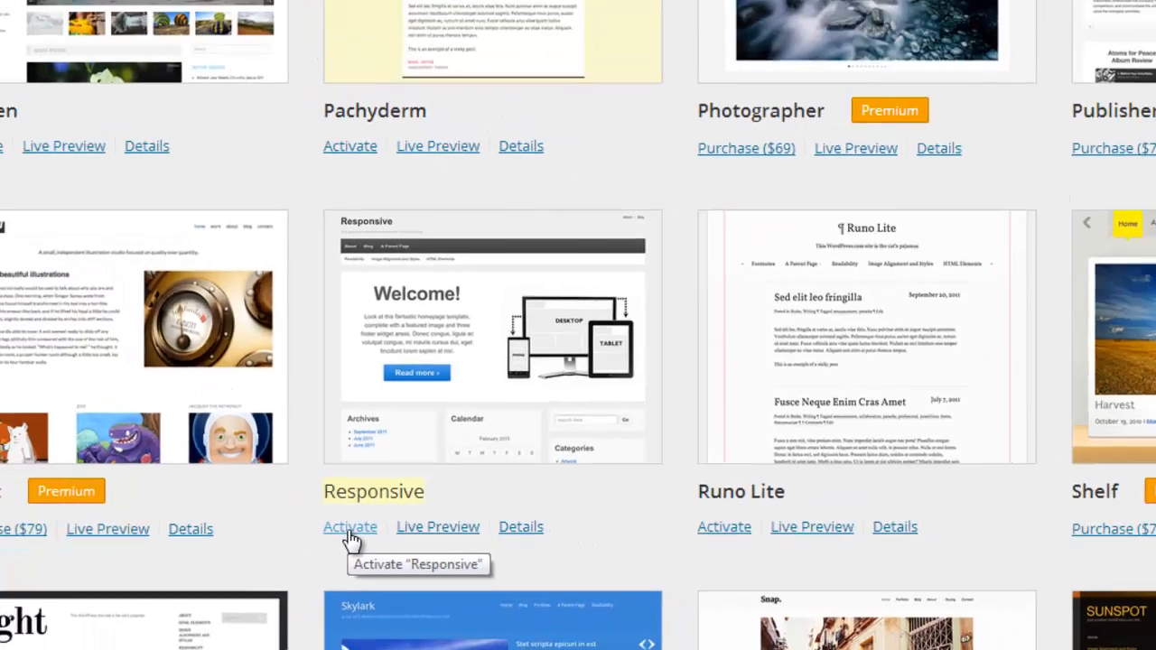
left_click(350, 529)
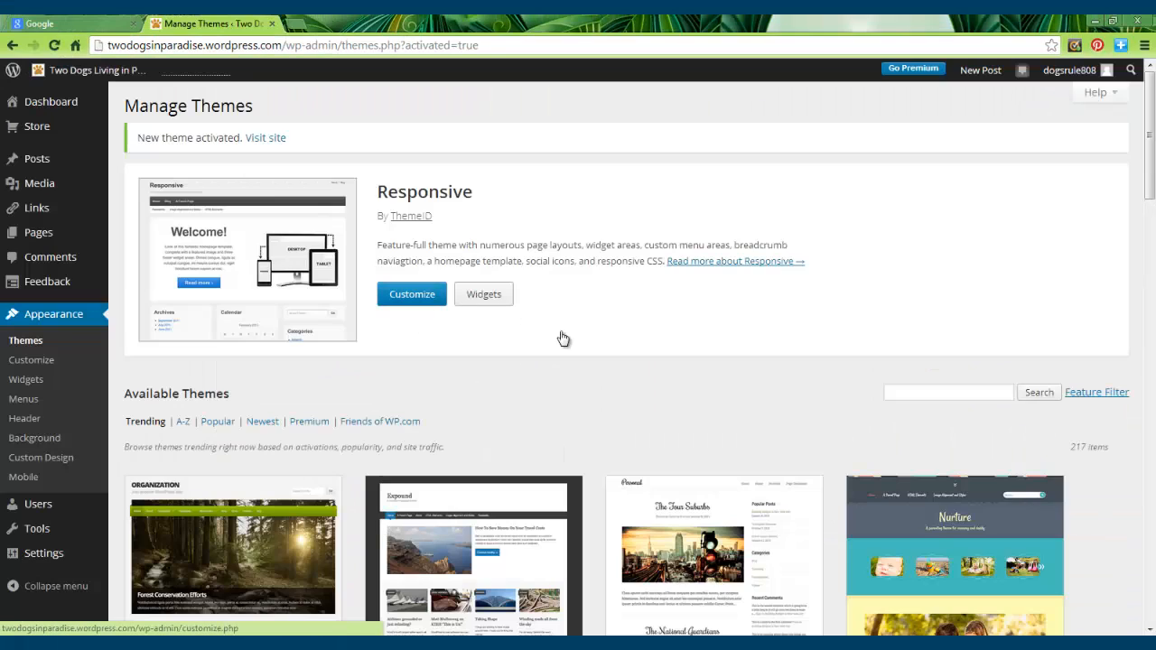
View the site with the newly activated theme and return to theme management
left_click(273, 139)
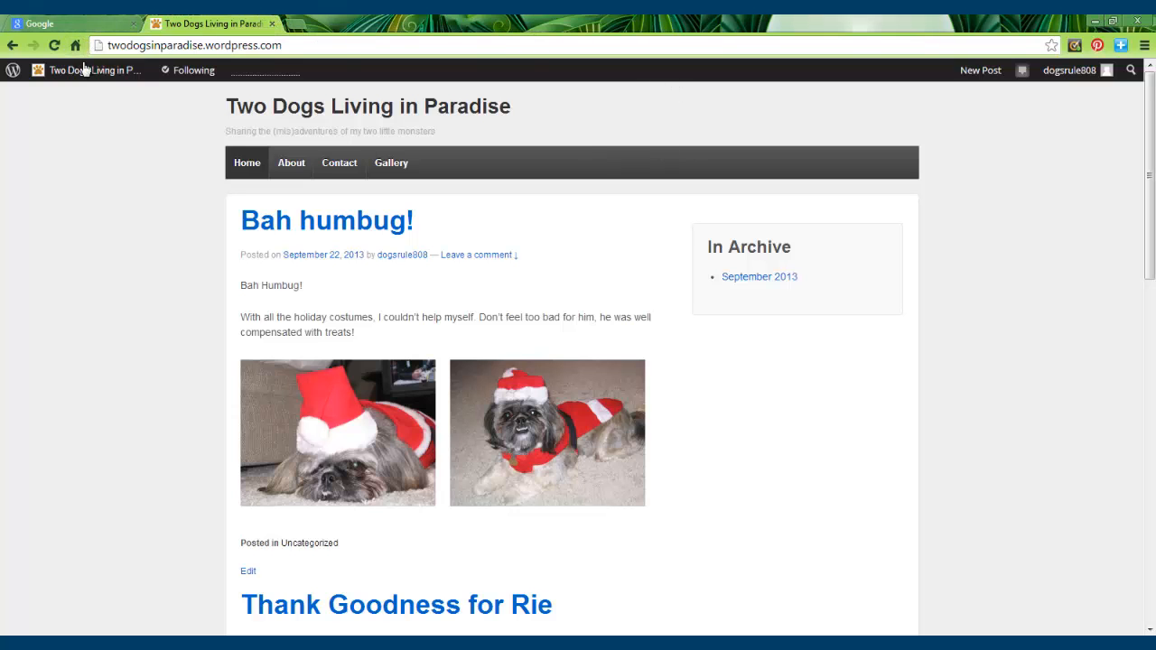
mouse_move(59, 70)
left_click(13, 46)
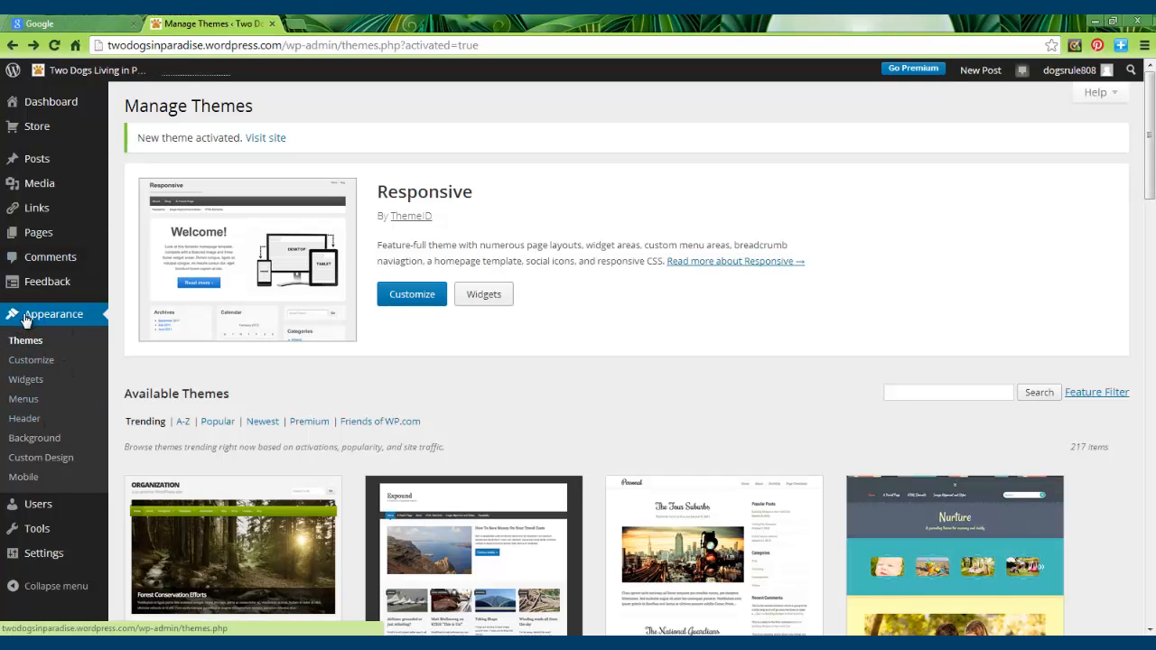
Open the custom header settings and choose website-header-image.png from the New website files folder as the header image file
left_click(26, 420)
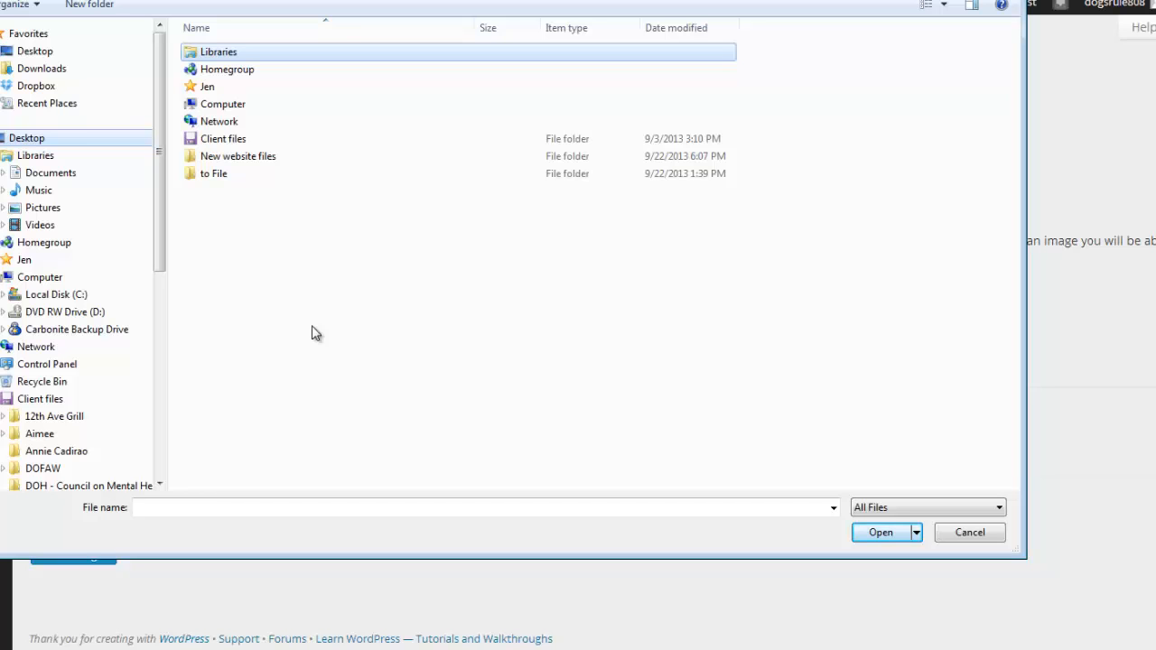
double_click(242, 157)
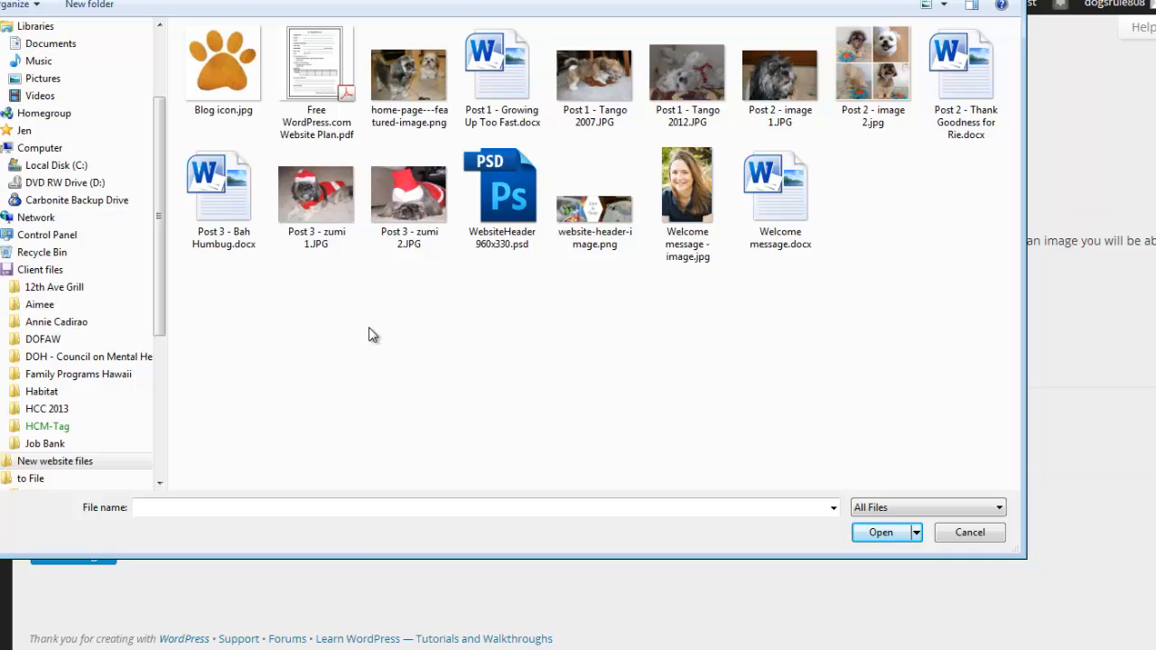
left_click(597, 224)
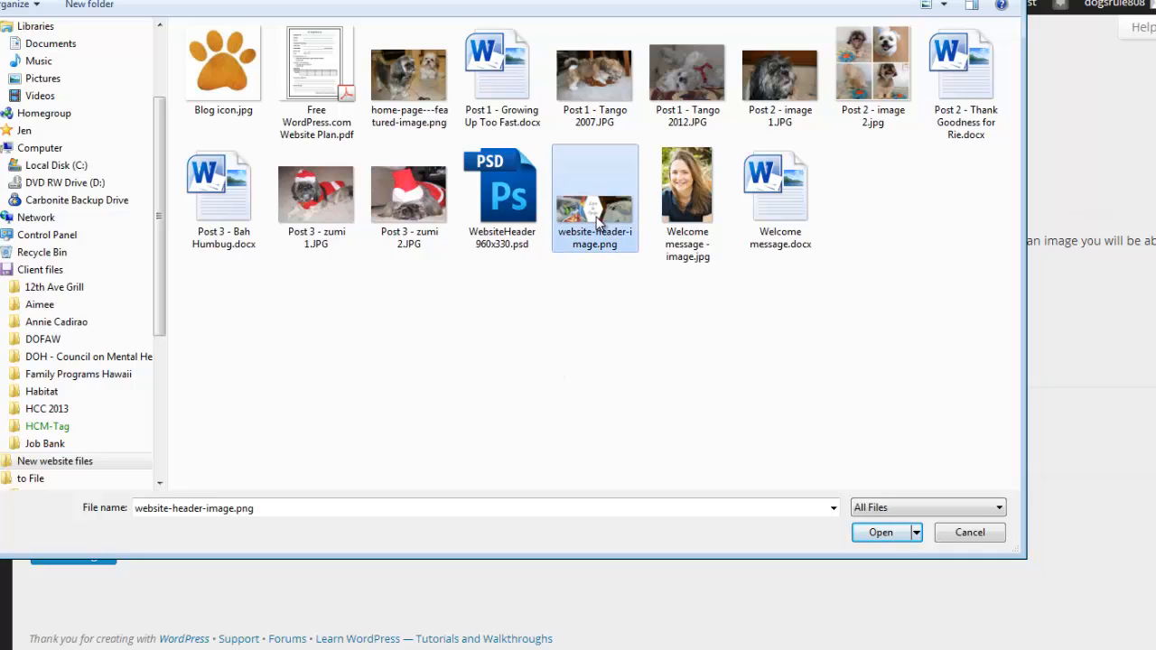
left_click(882, 537)
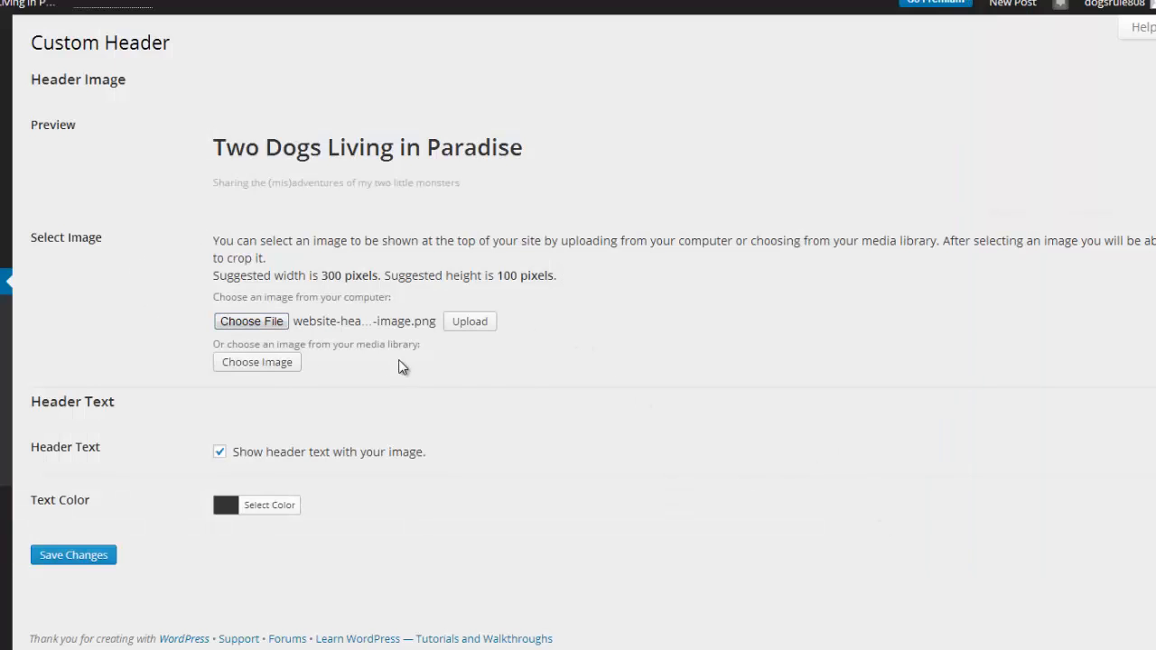
Upload and publish the header image with the crop covering the whole picture, check it on the site, and return to the header settings
left_click(467, 324)
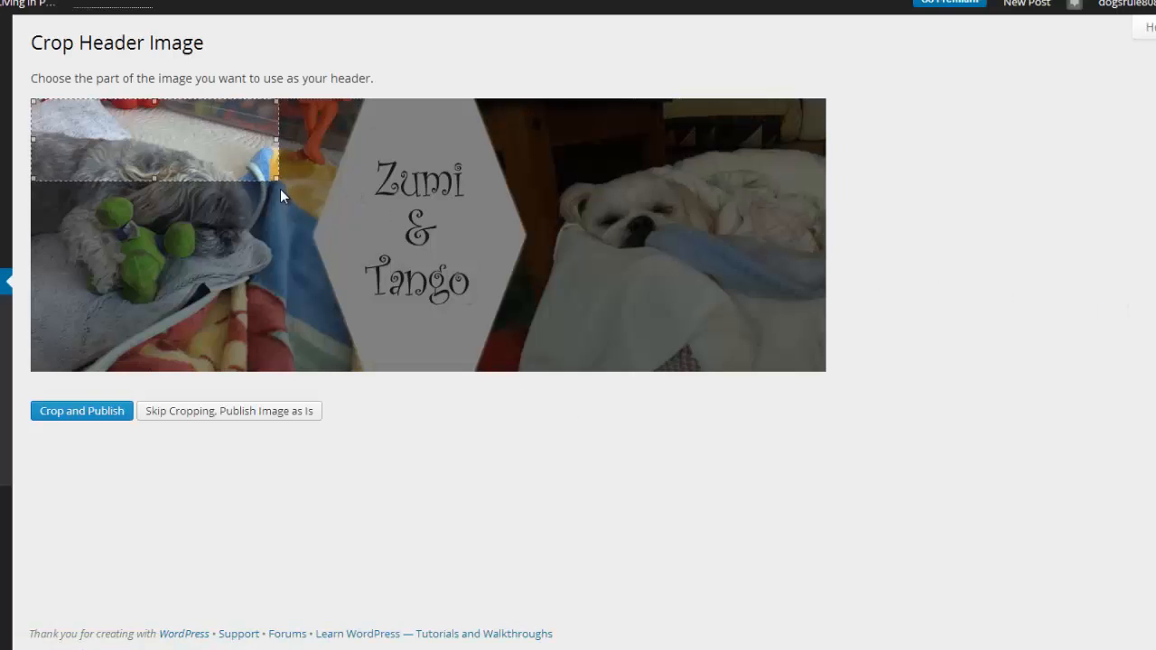
left_click_drag(278, 180, 904, 460)
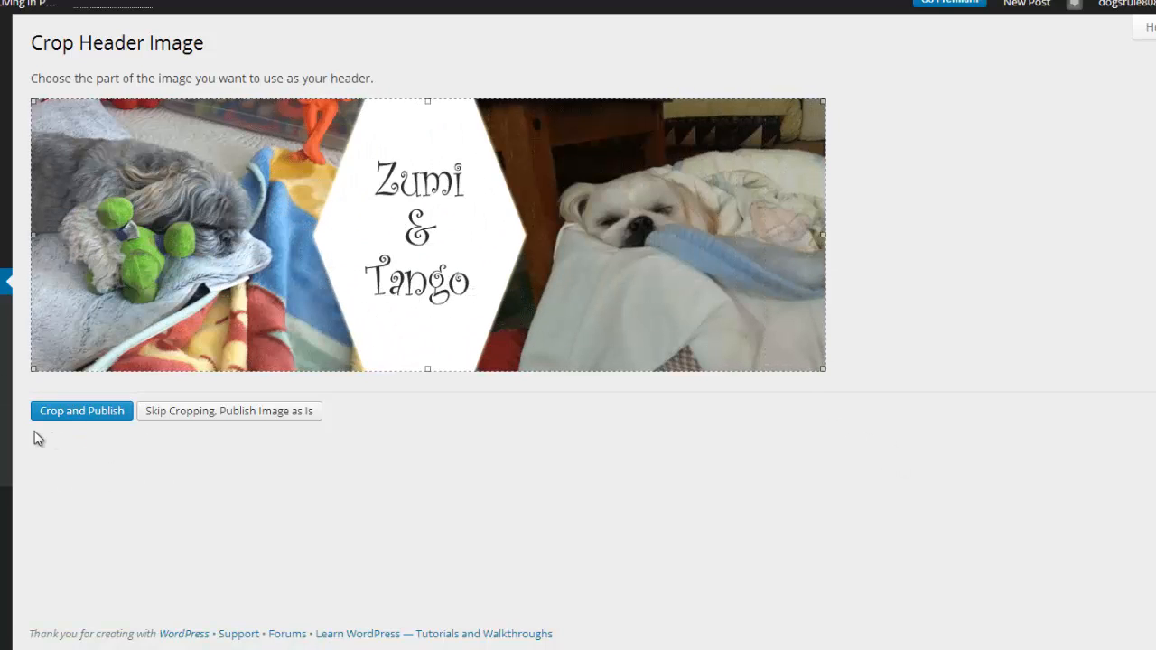
left_click(76, 422)
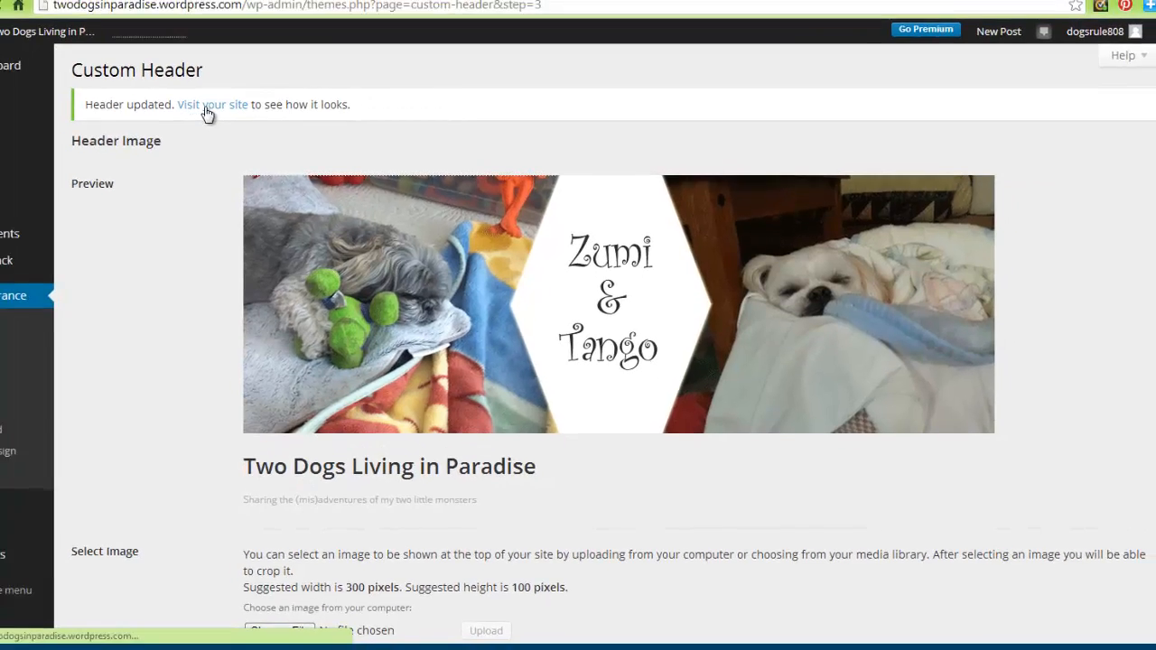
left_click(207, 106)
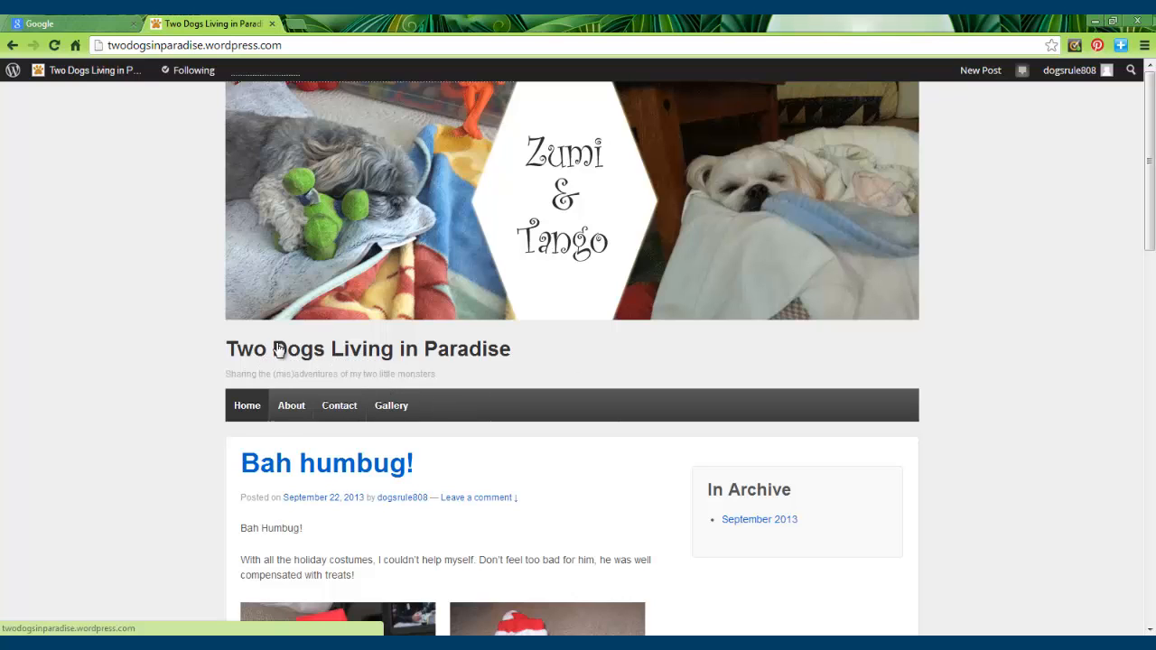
left_click(11, 45)
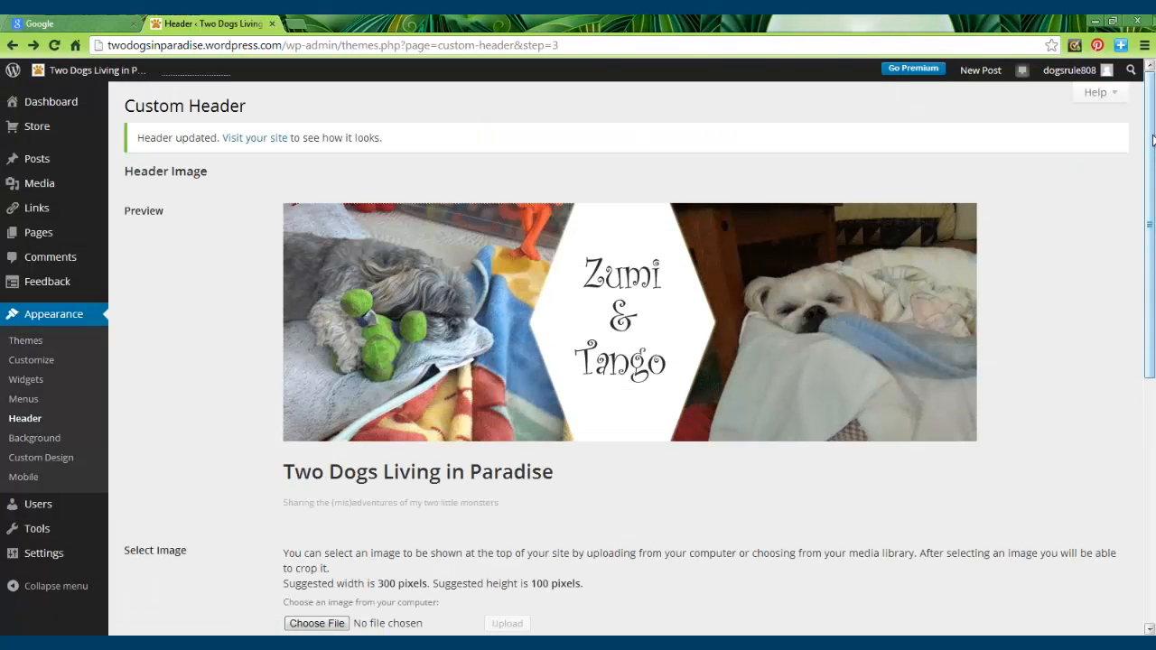
Turn off showing header text with the image, save the header settings, and check the result on the site
left_click_drag(1153, 140, 1152, 387)
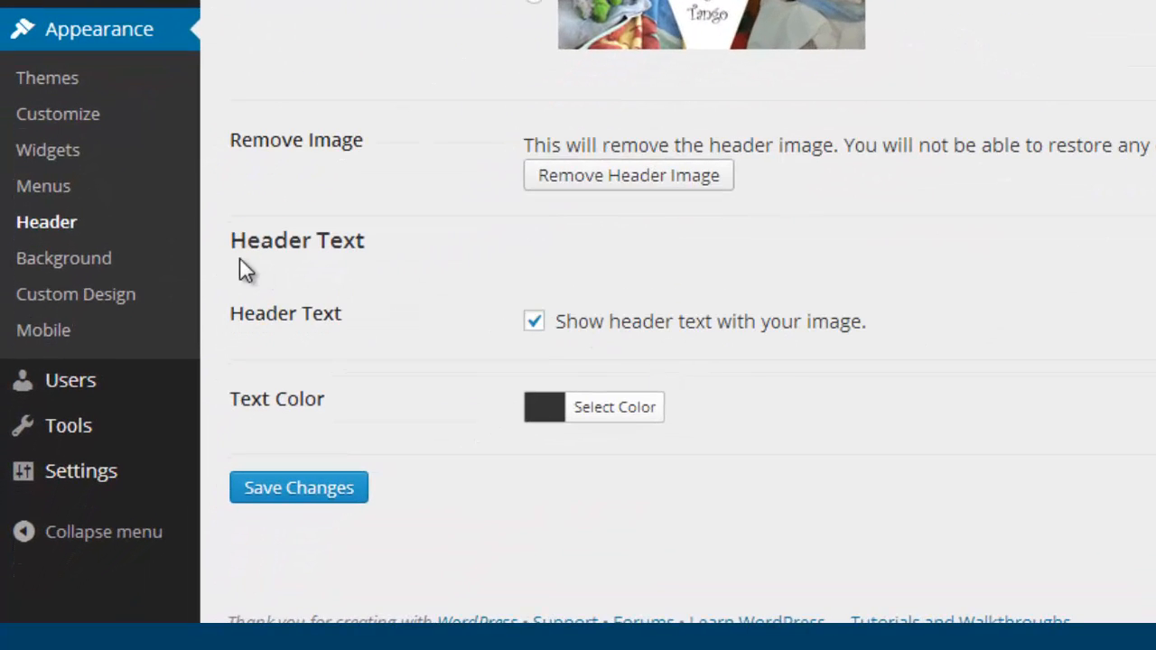
left_click(534, 323)
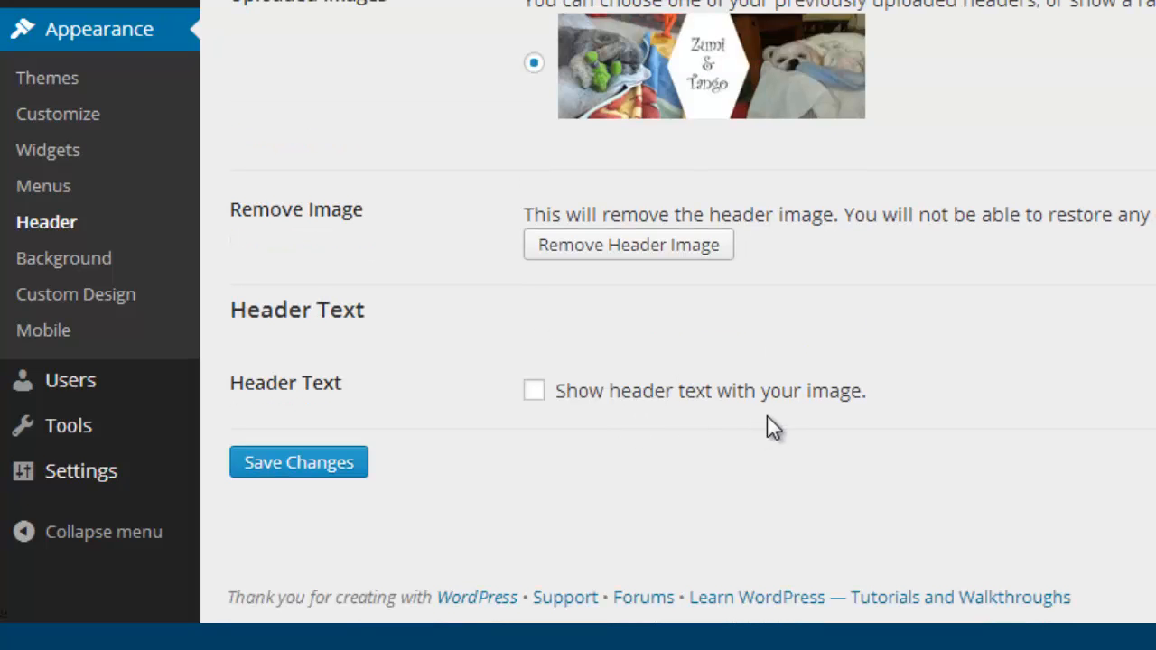
left_click(321, 465)
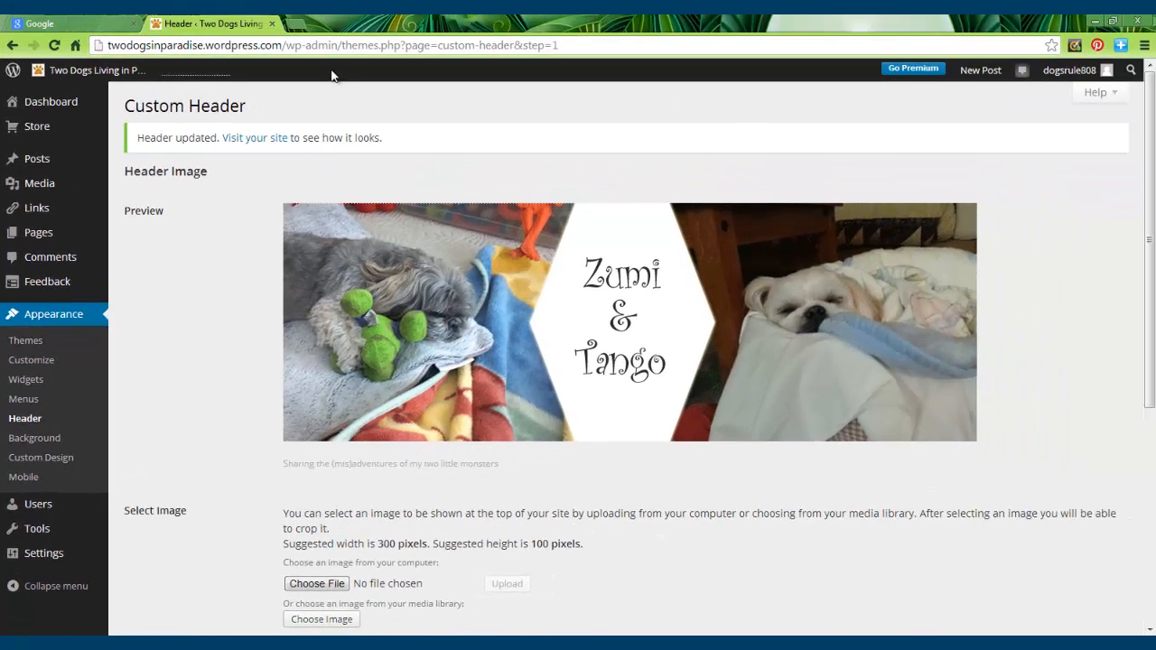
left_click(248, 138)
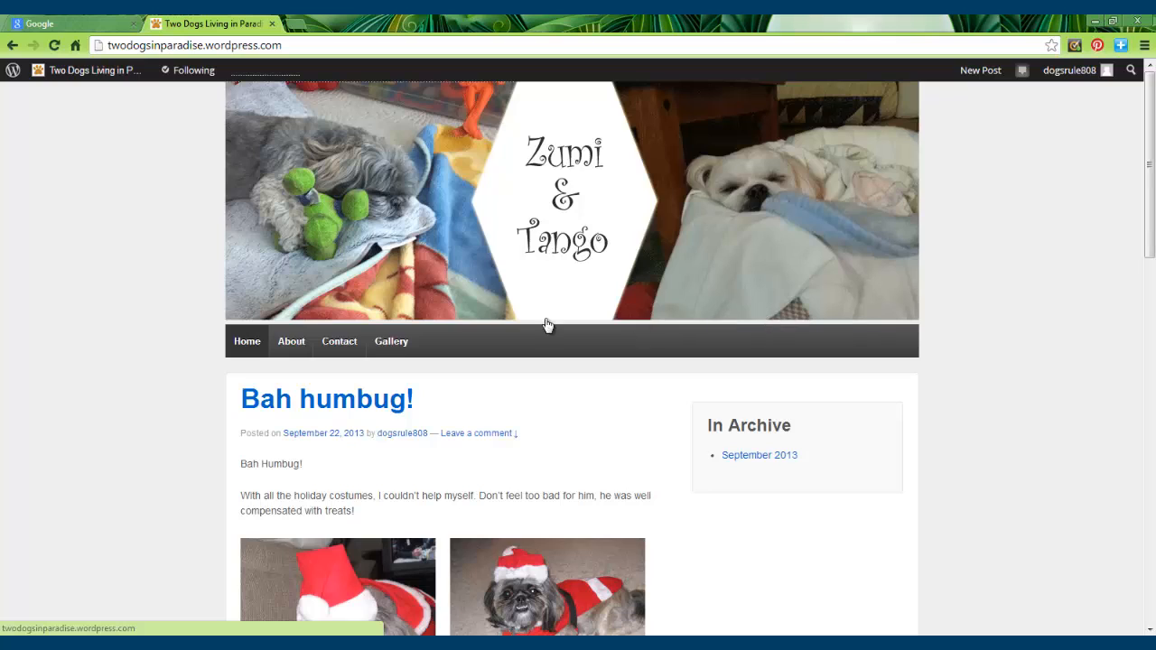
left_click(404, 186)
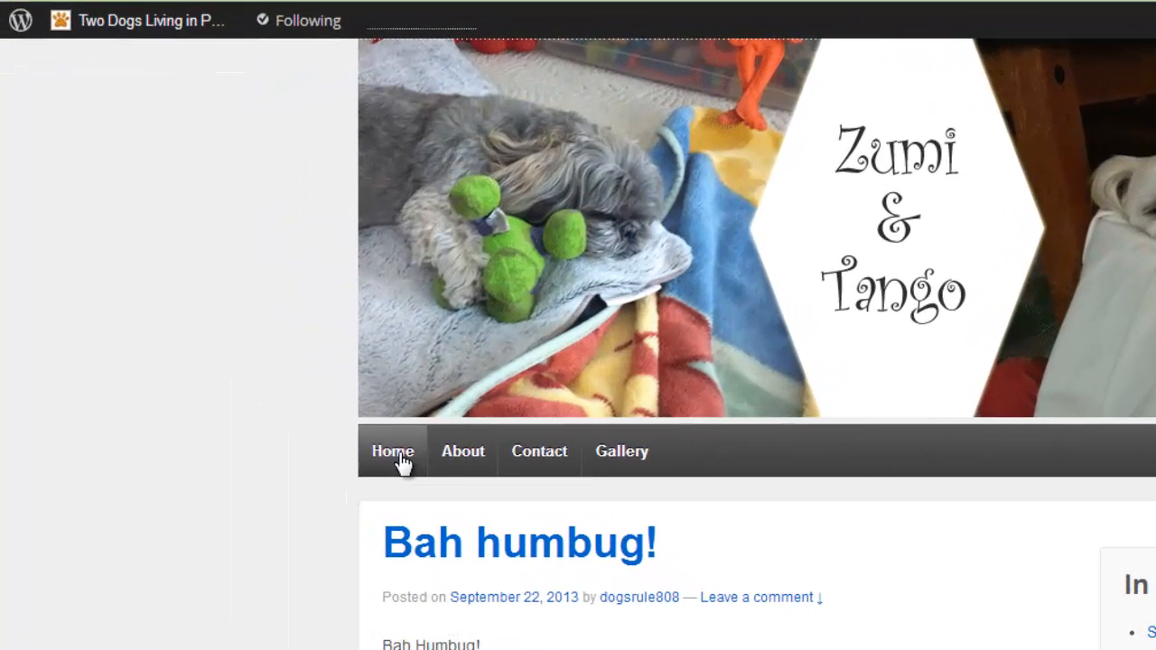
Return to the dashboard and open the site's menu editing page
mouse_move(107, 29)
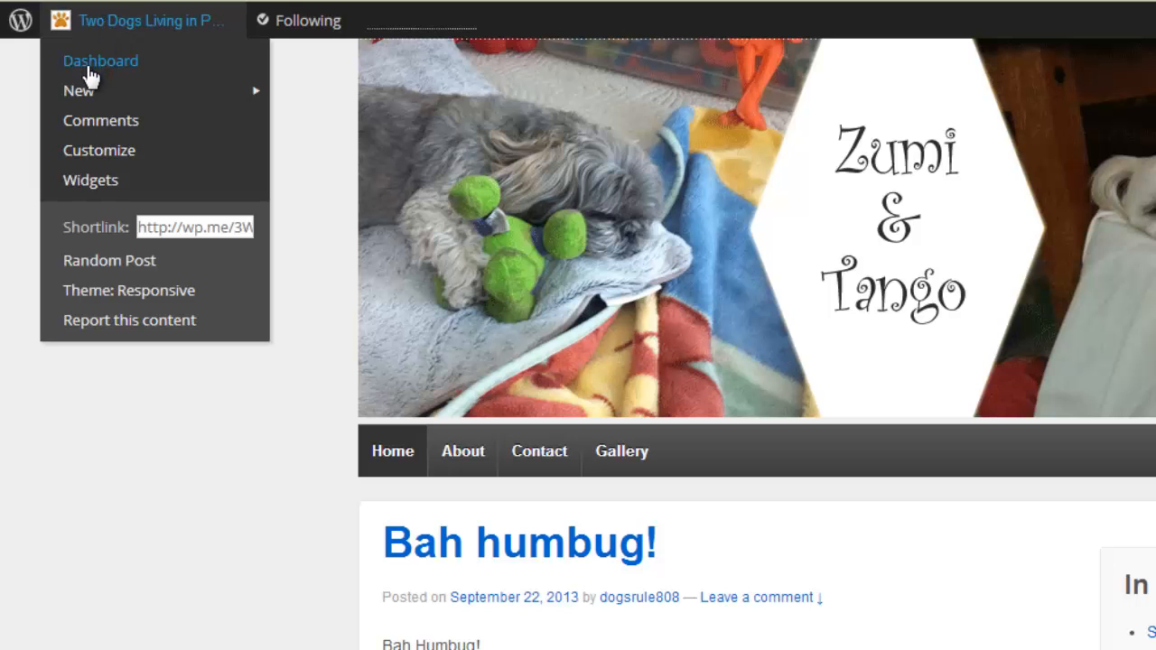
left_click(90, 63)
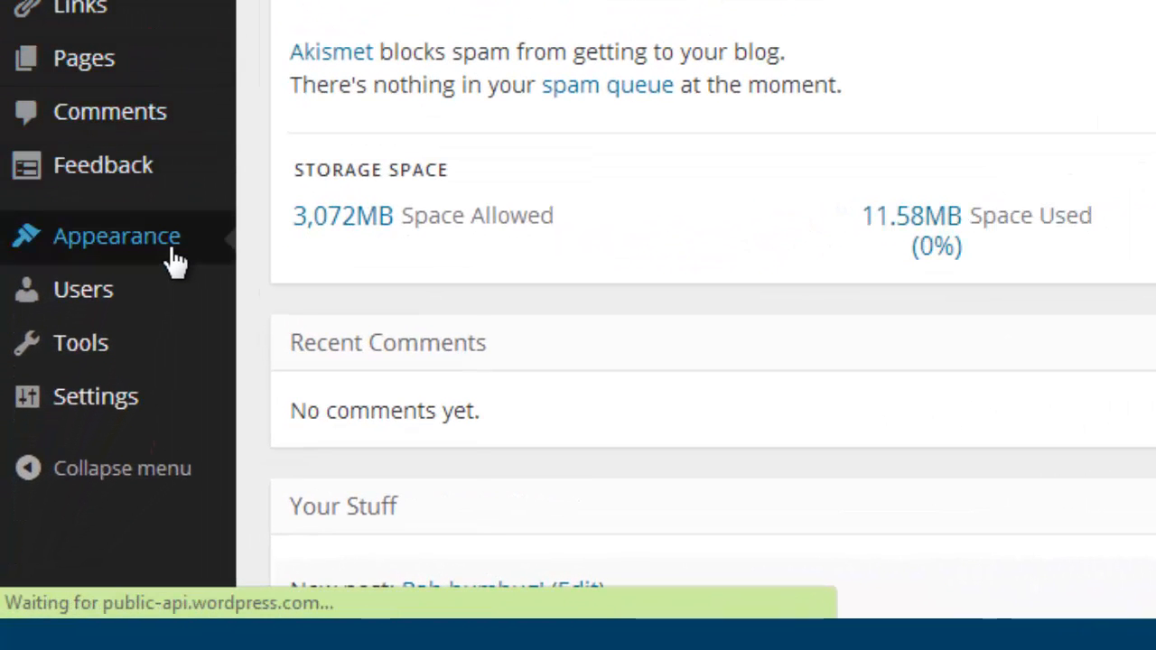
mouse_move(171, 258)
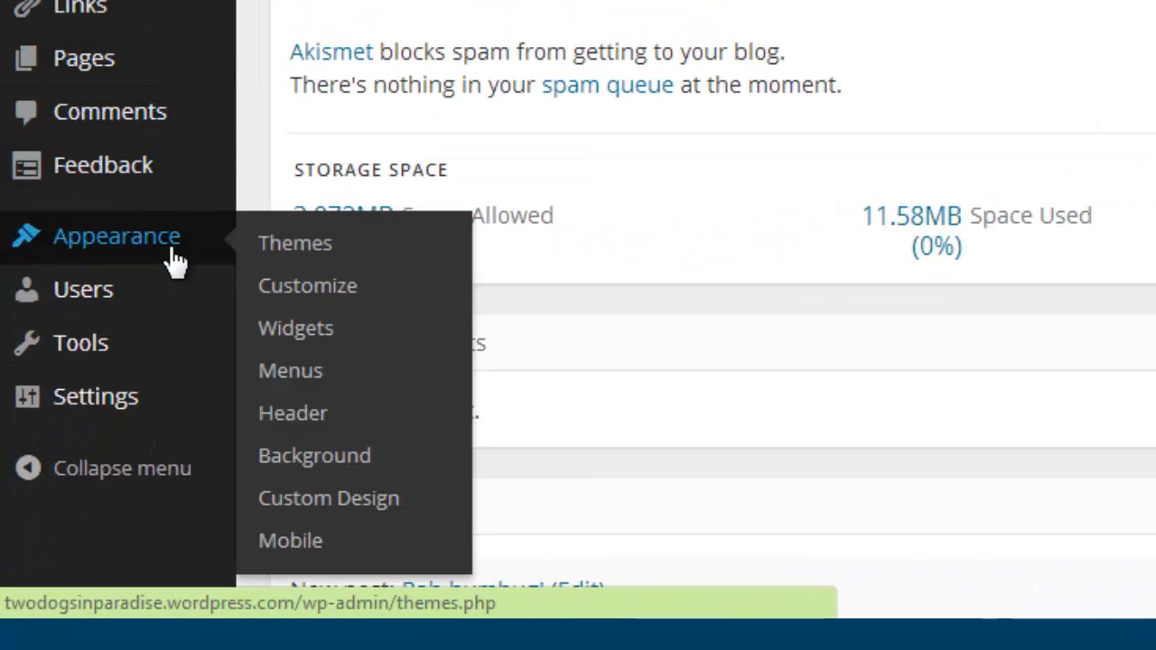
left_click(327, 378)
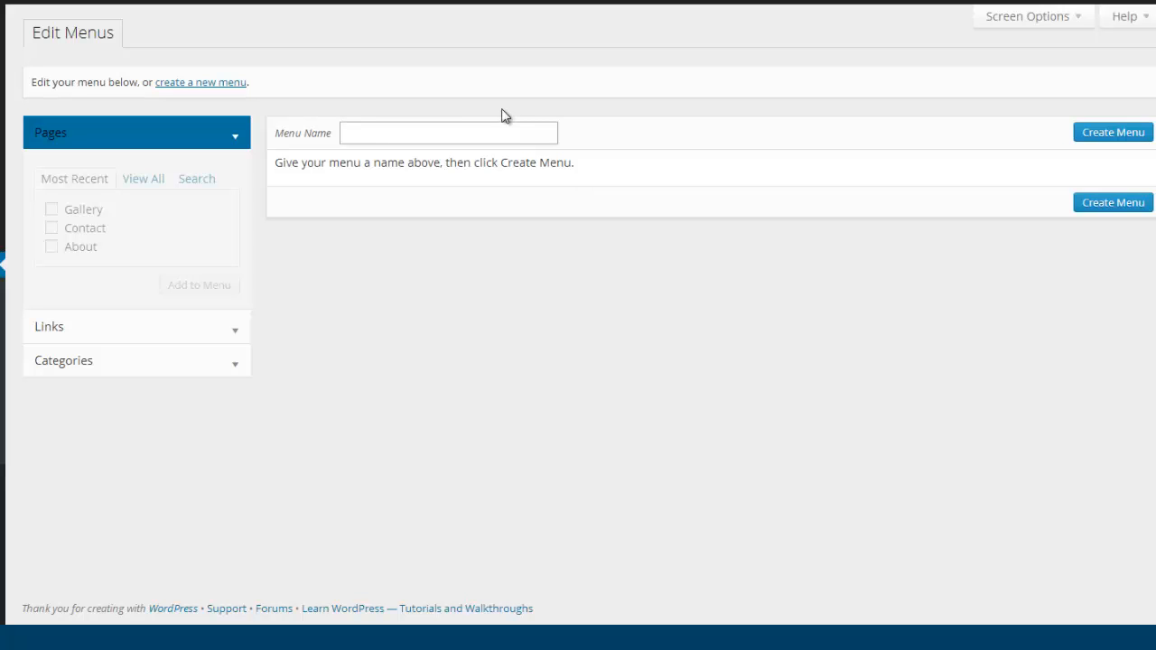
Create a menu named "primary navigation" and assign it to the Primary Menu location
type("p")
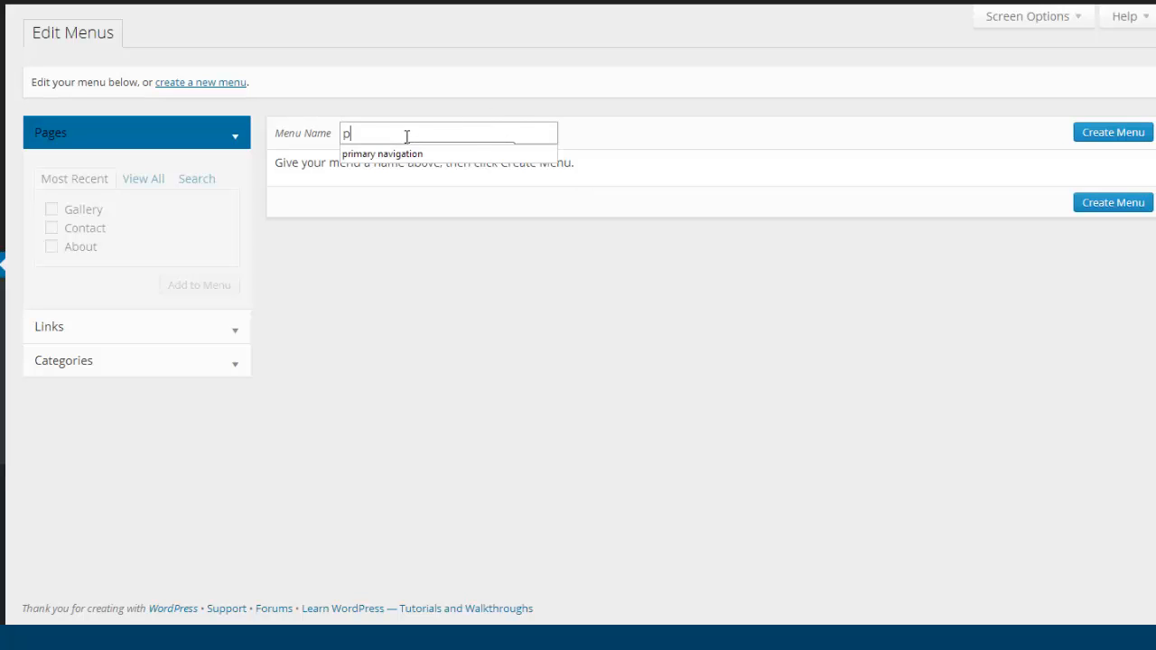
type("rimary")
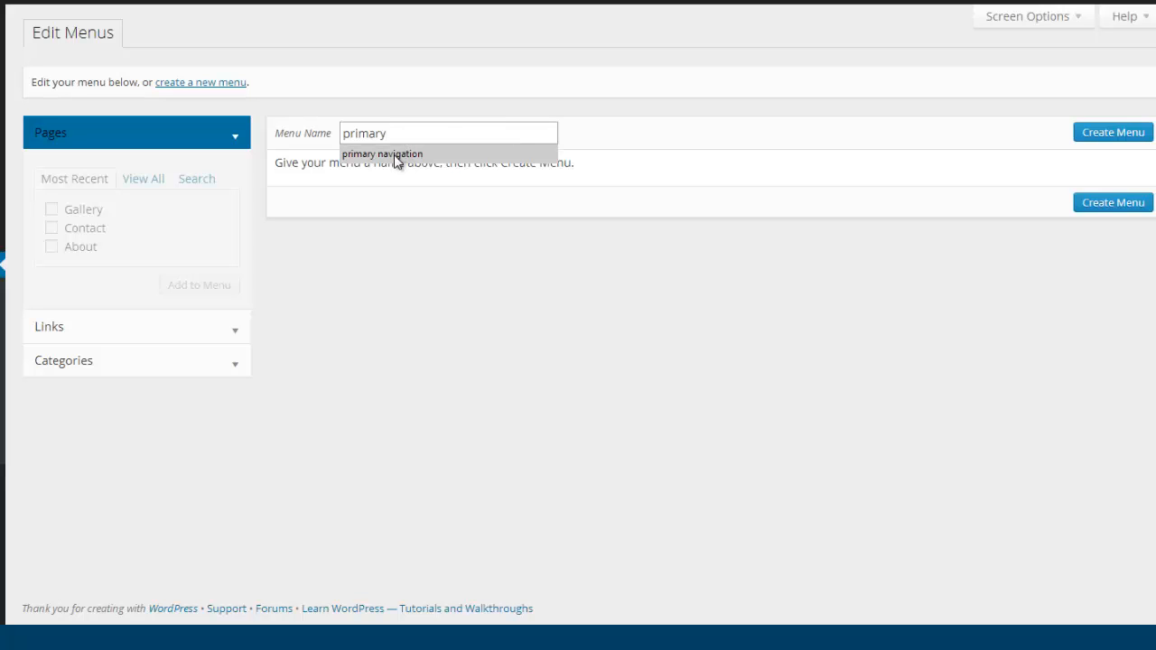
left_click(396, 160)
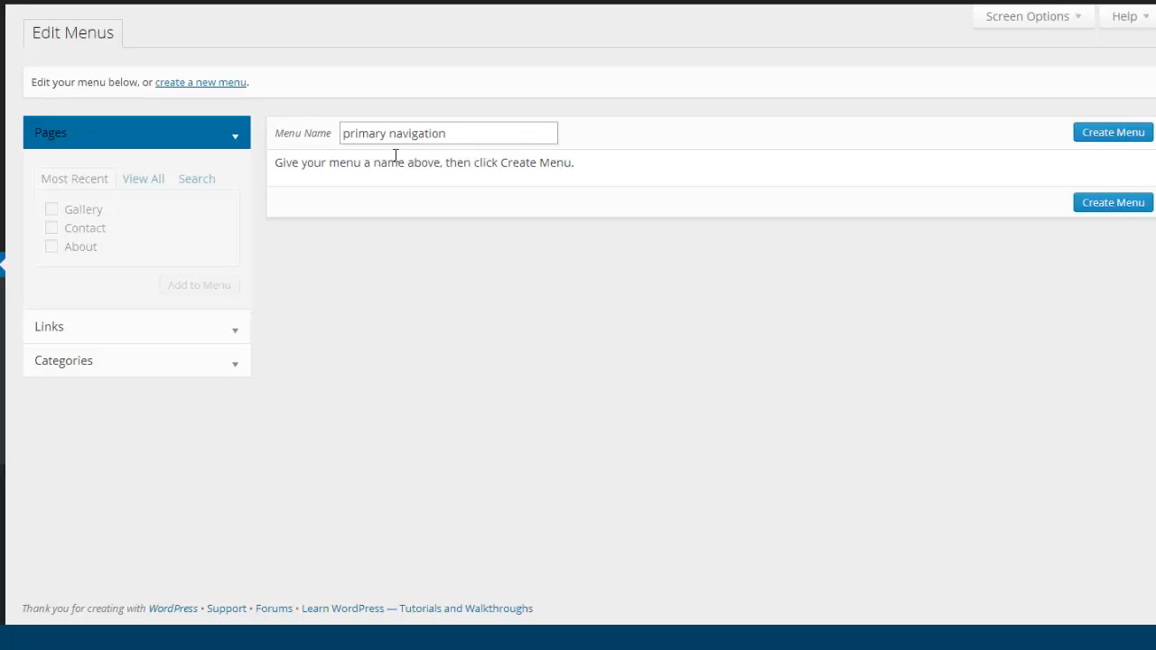
left_click(1107, 135)
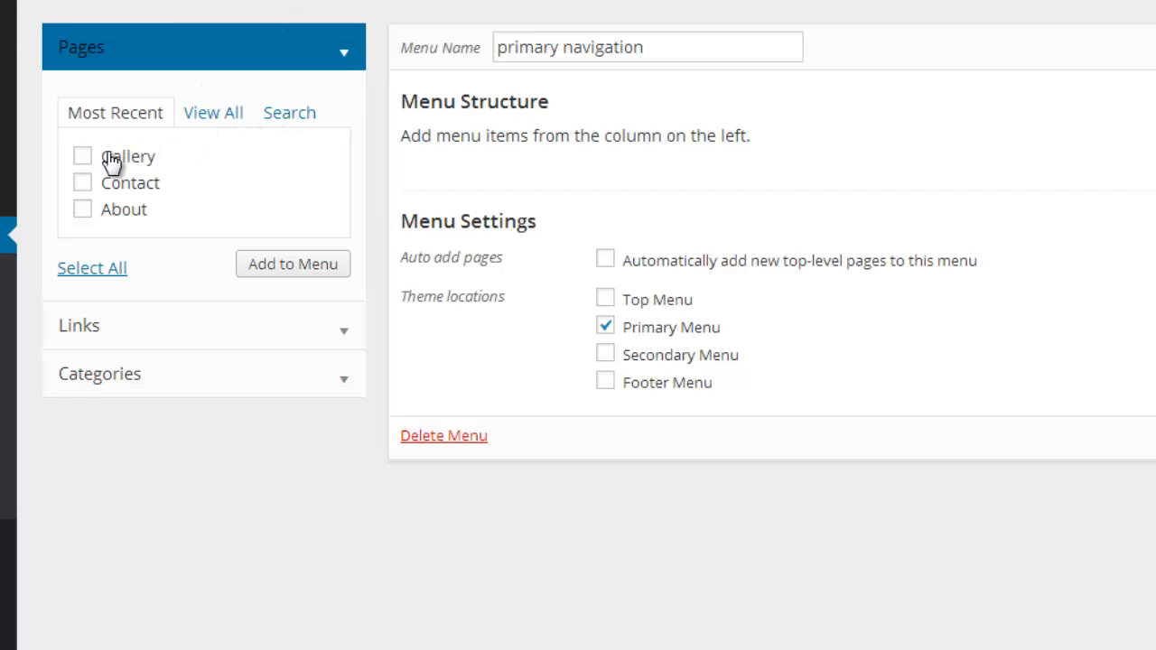
Add the Gallery, Contact and About pages to the menu and move About to the first place
left_click(82, 157)
left_click(81, 182)
left_click(82, 211)
left_click(287, 265)
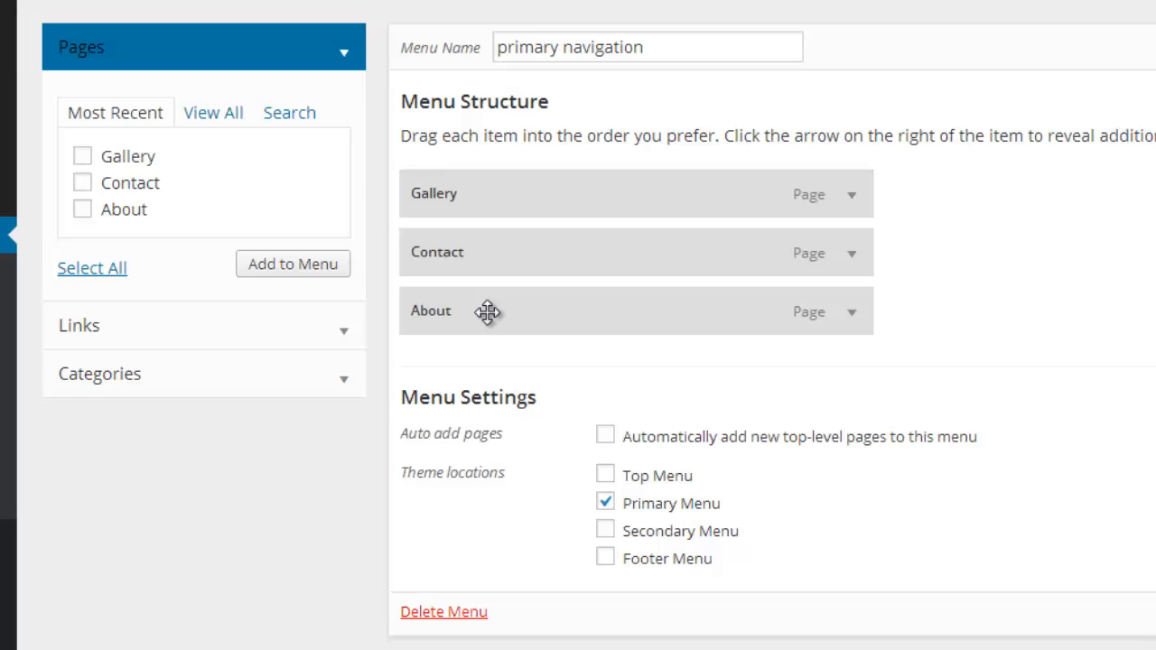
left_click_drag(482, 294, 481, 202)
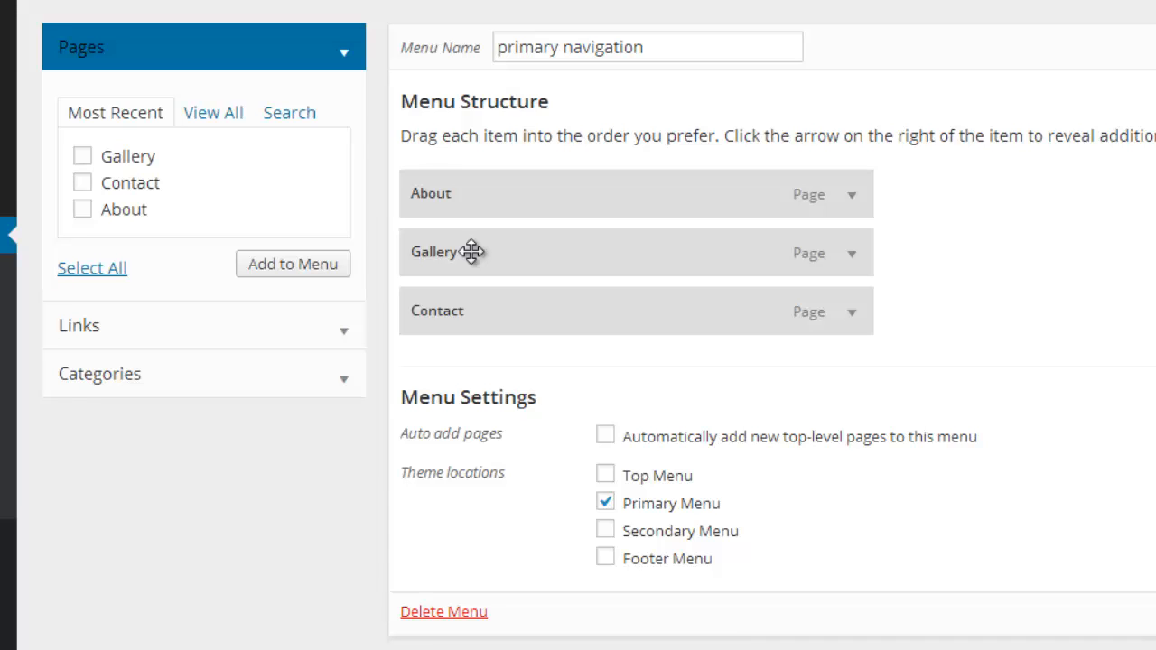
Make Gallery a sub item of About, save the menu, and check the navigation on the reloaded site
left_click_drag(471, 252, 519, 252)
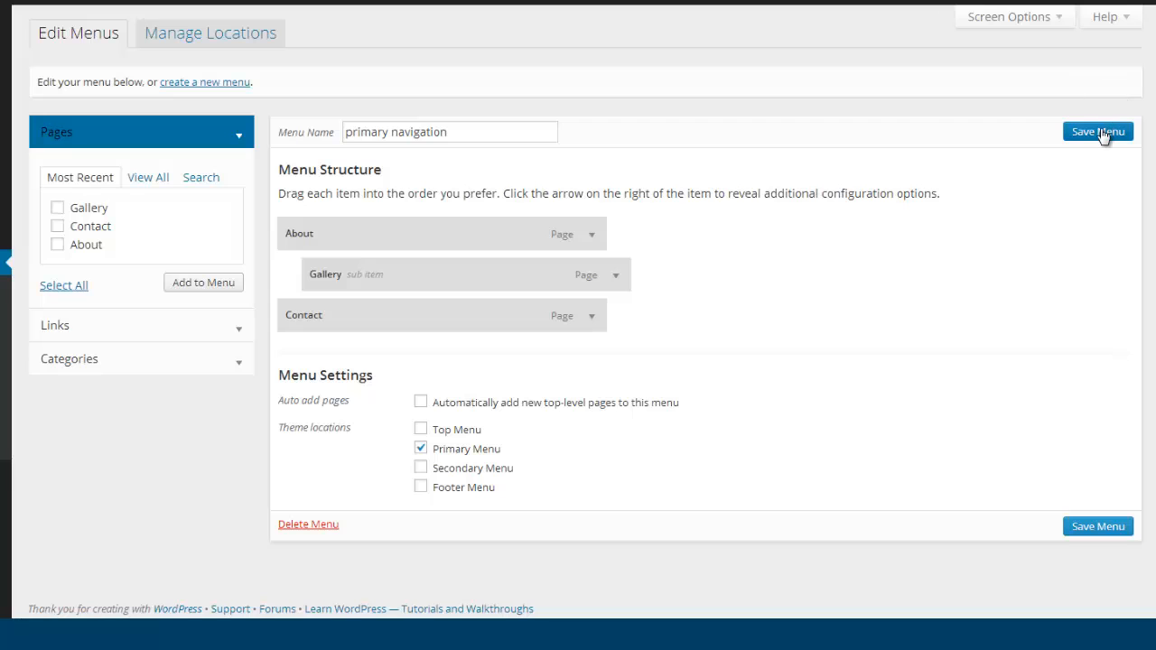
left_click(1098, 132)
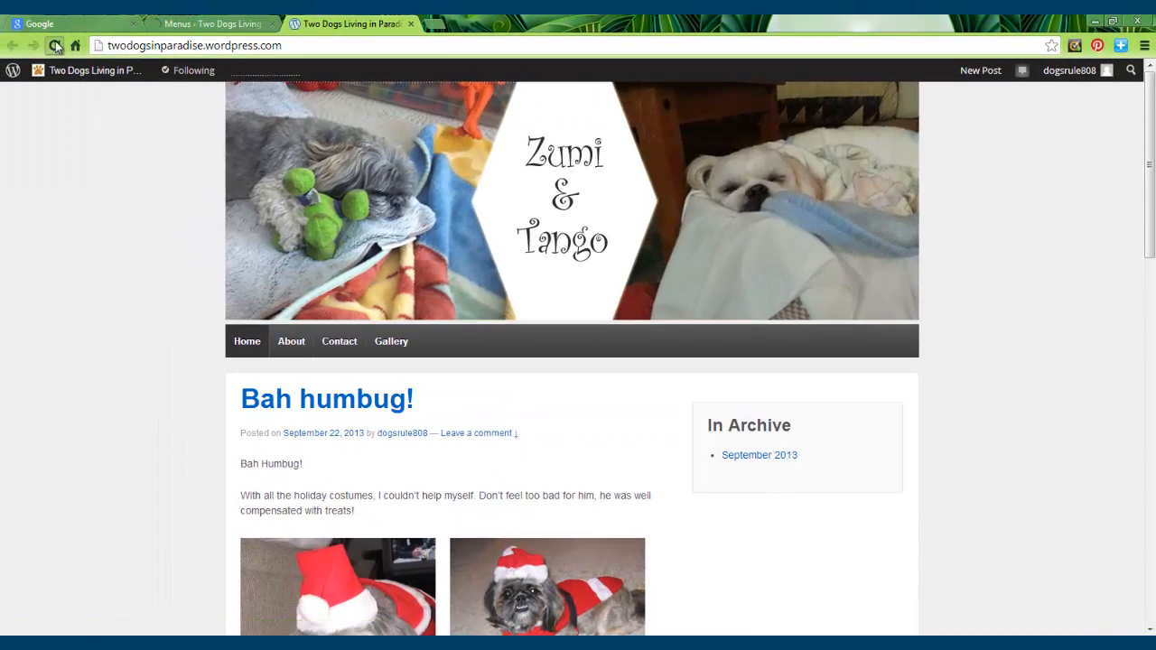
left_click(51, 43)
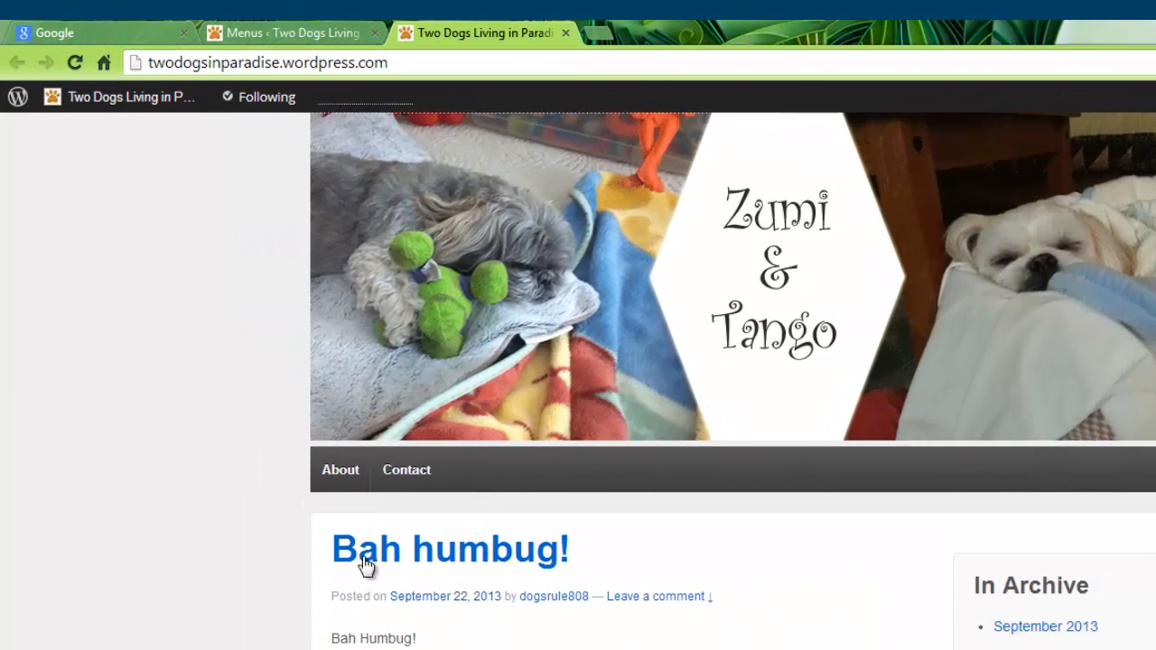
left_click(264, 406)
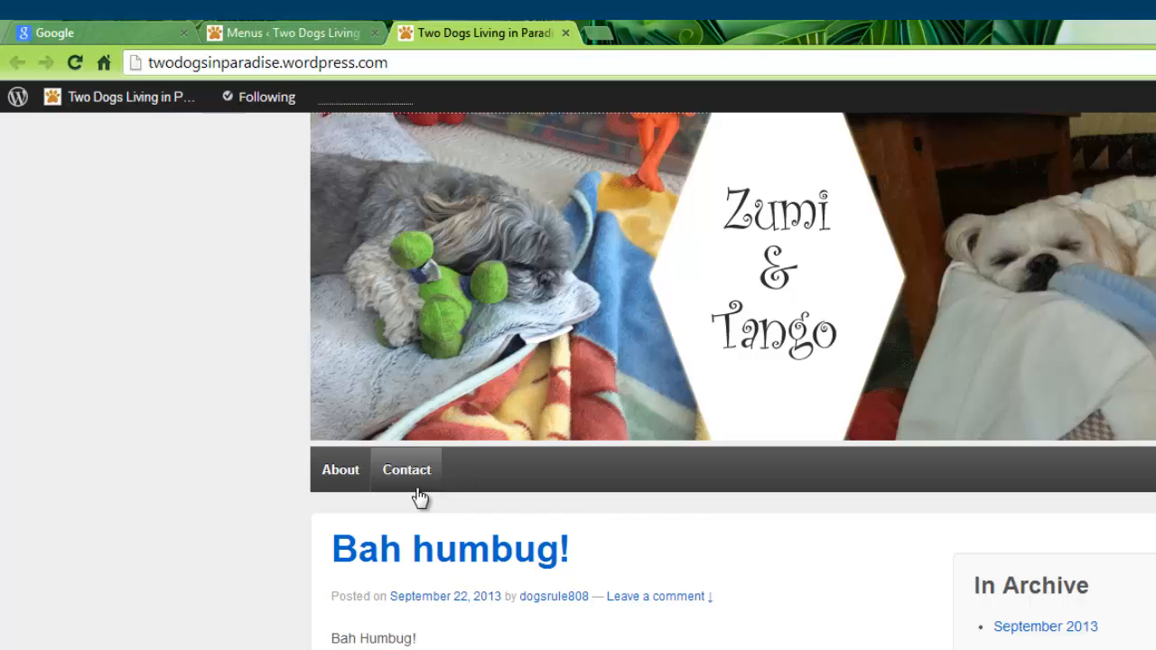
mouse_move(343, 473)
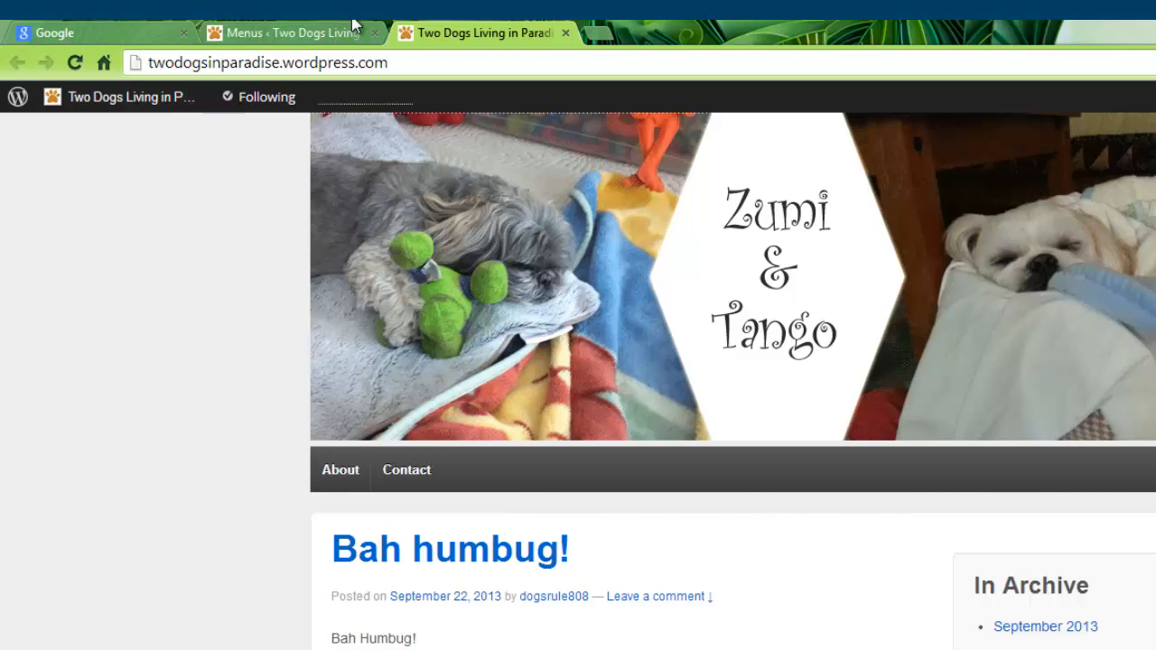
Move Gallery back to the top level of the menu, save it, and review the reloaded site's home page
left_click(257, 31)
left_click_drag(712, 516, 667, 516)
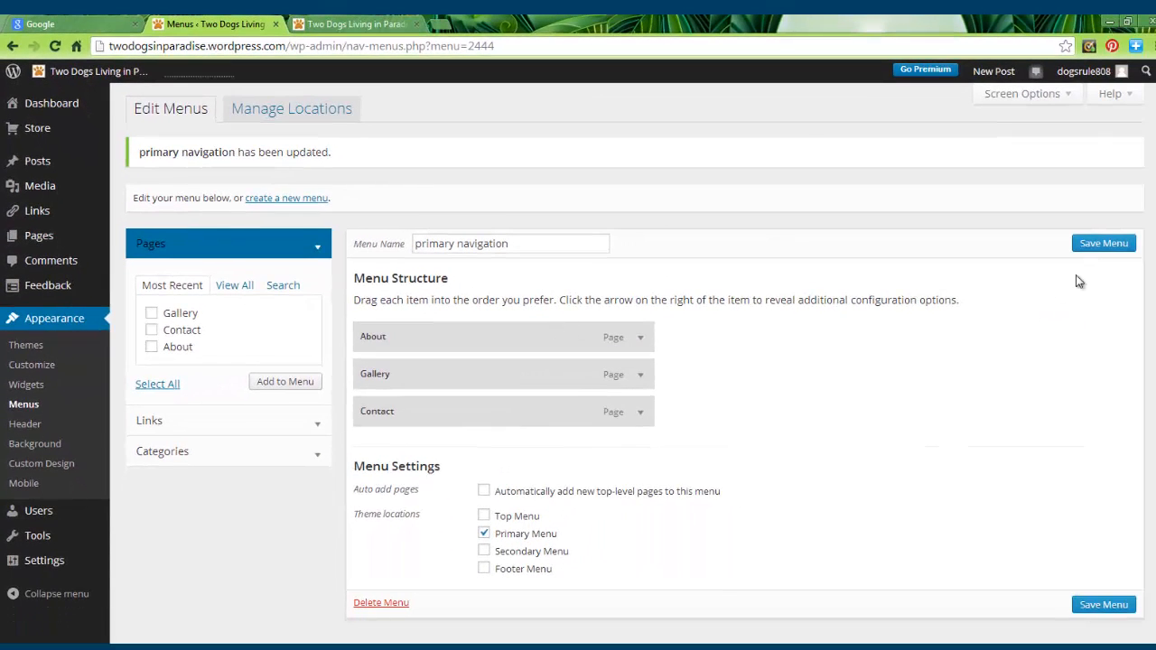
left_click(1105, 244)
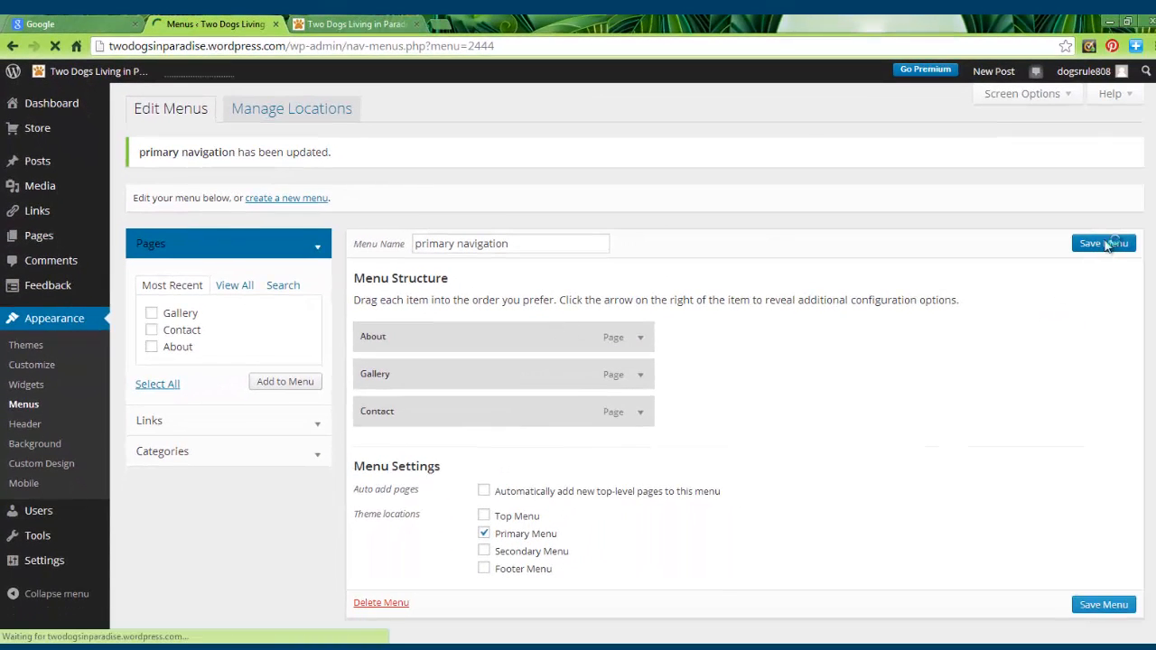
left_click(332, 24)
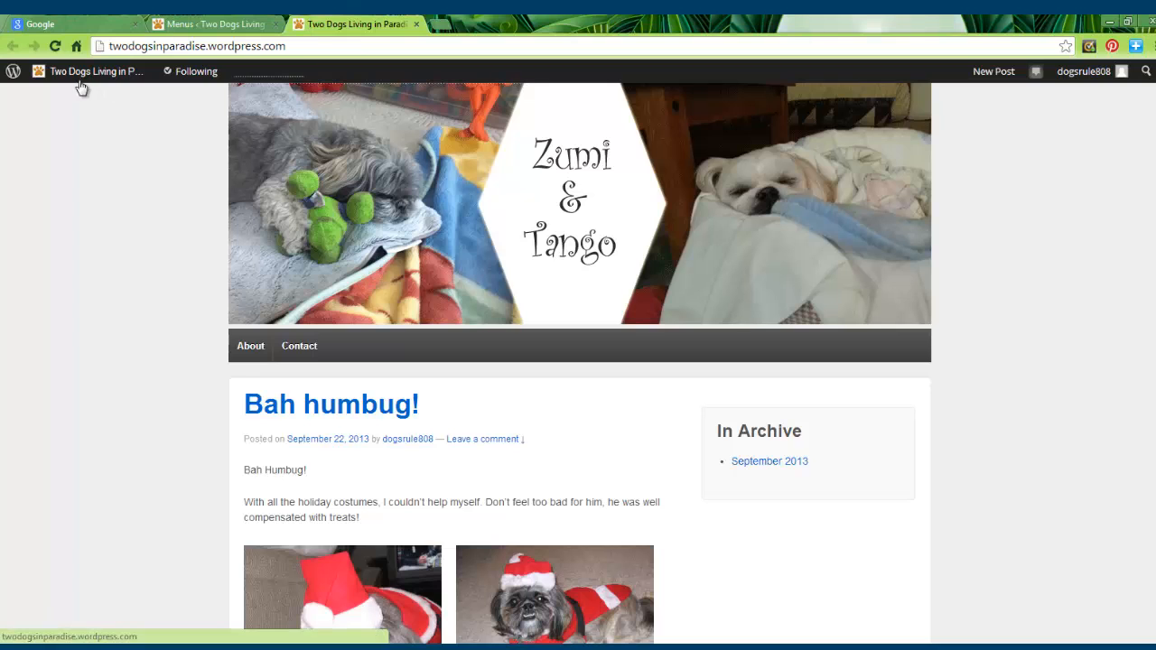
left_click(56, 45)
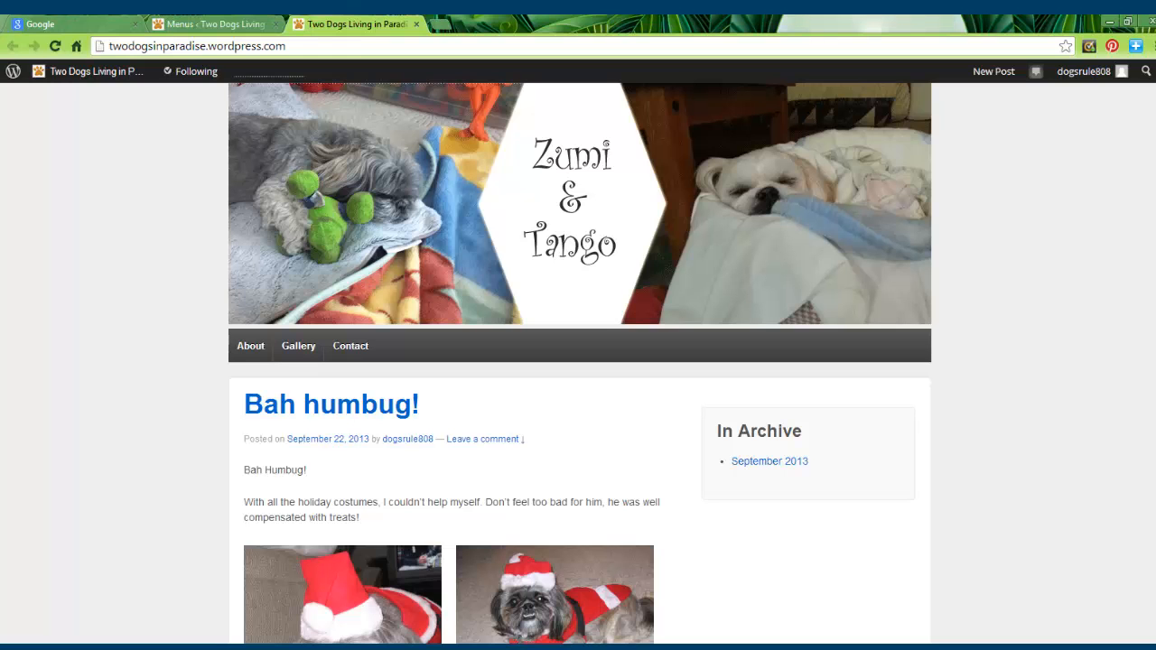
scroll(578, 361, "down", 5)
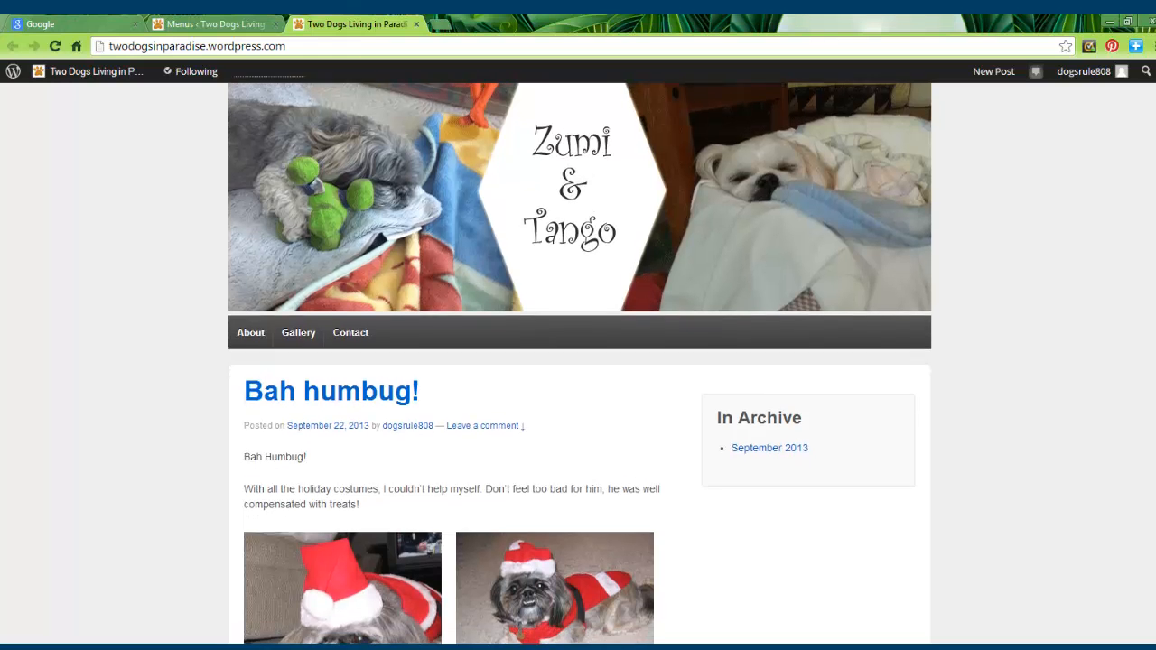
scroll(1149, 519, "down", 8)
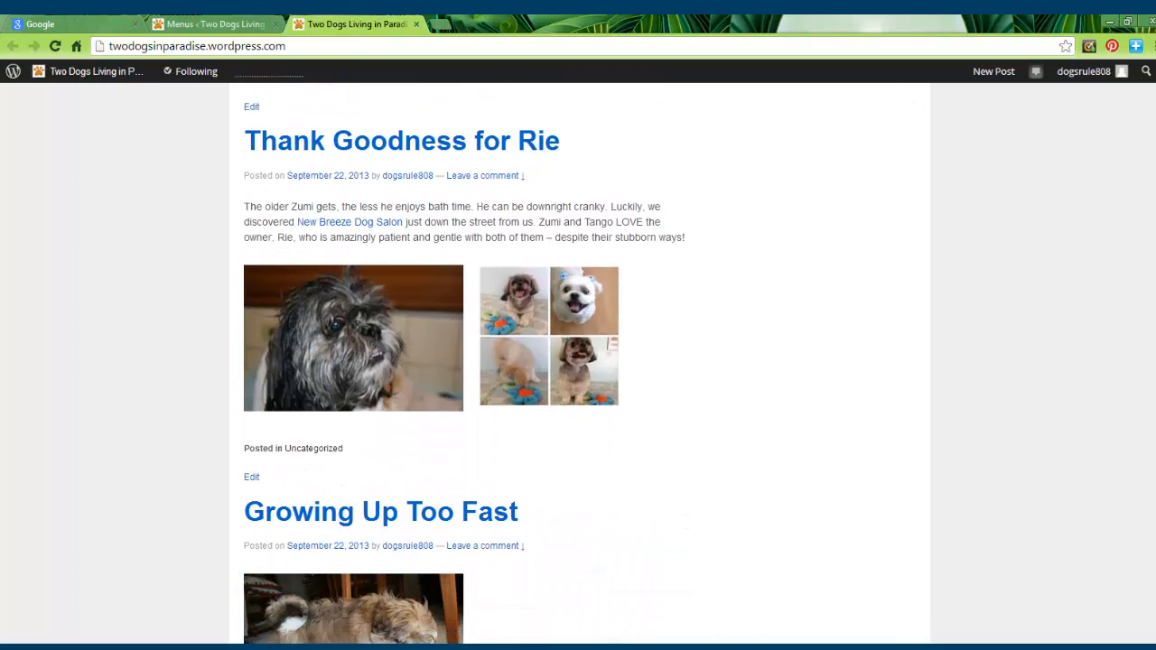
scroll(1147, 479, "up", 12)
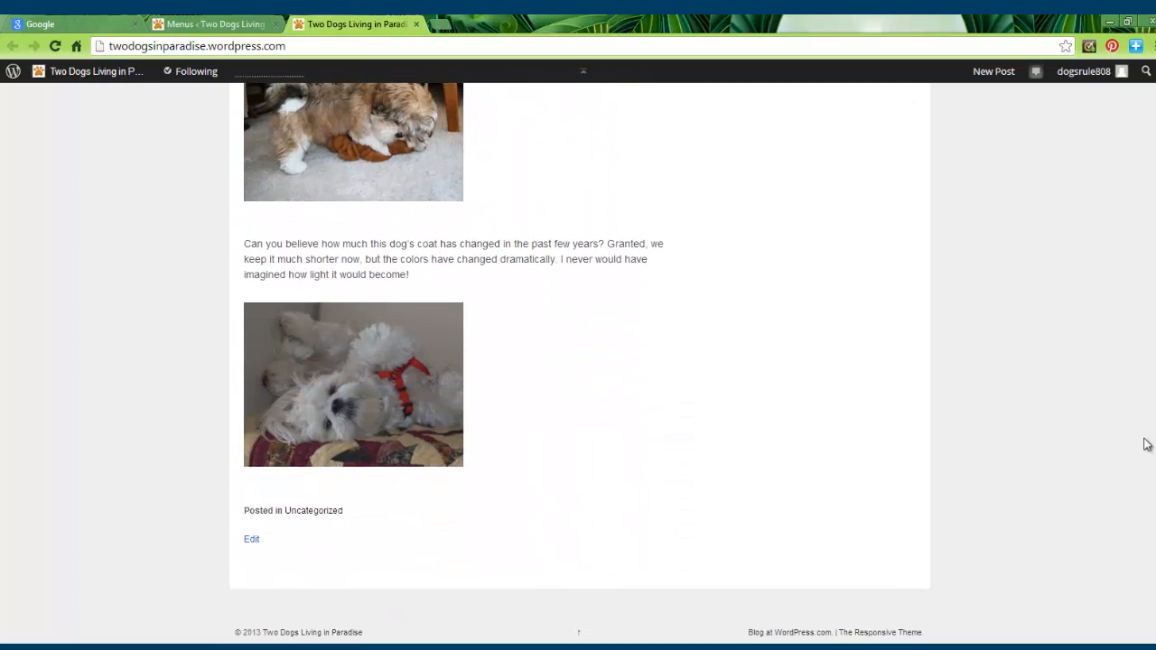
scroll(1143, 205, "up", 3)
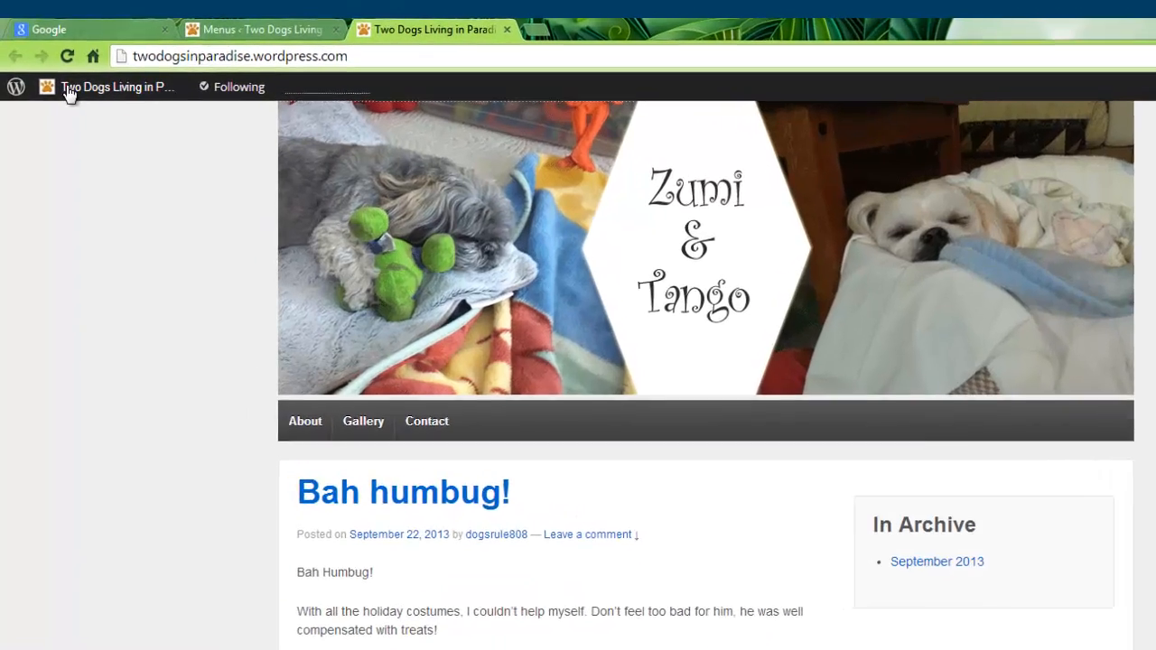
Go to the site's dashboard and open the Reading settings
mouse_move(52, 76)
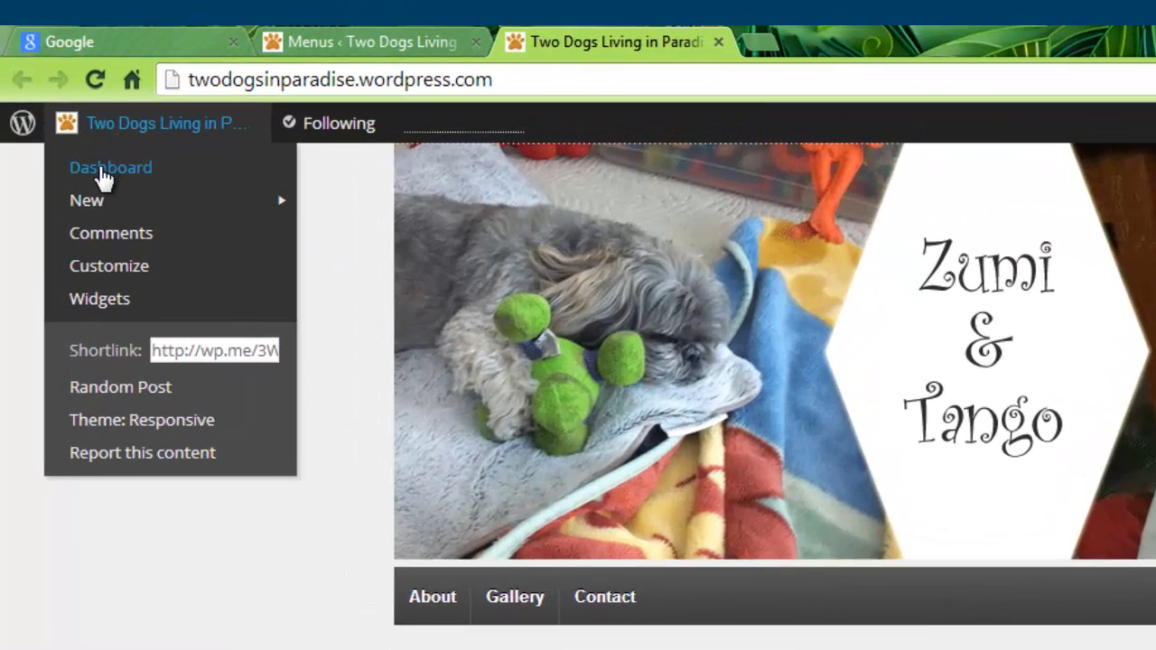
left_click(102, 173)
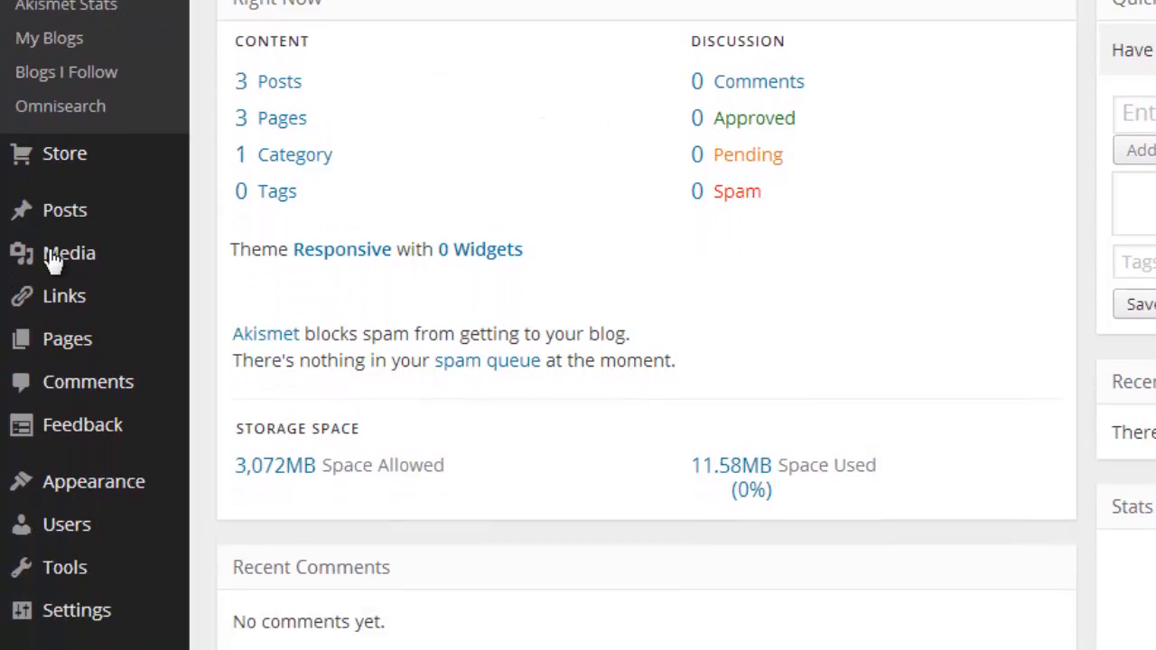
mouse_move(79, 485)
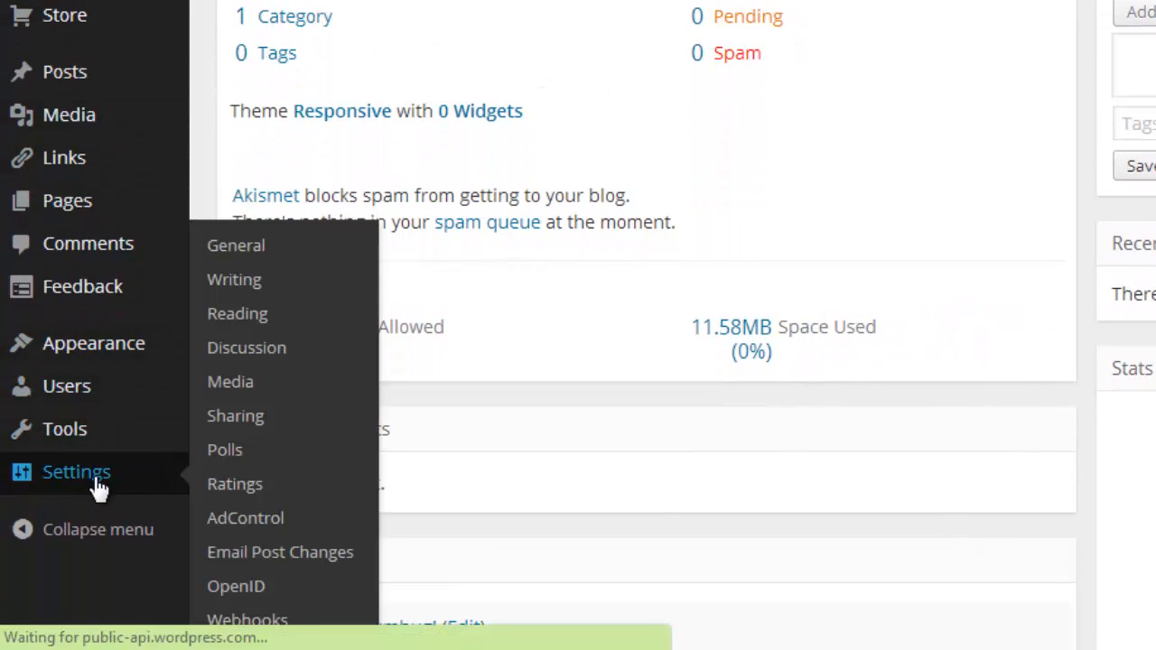
left_click(237, 327)
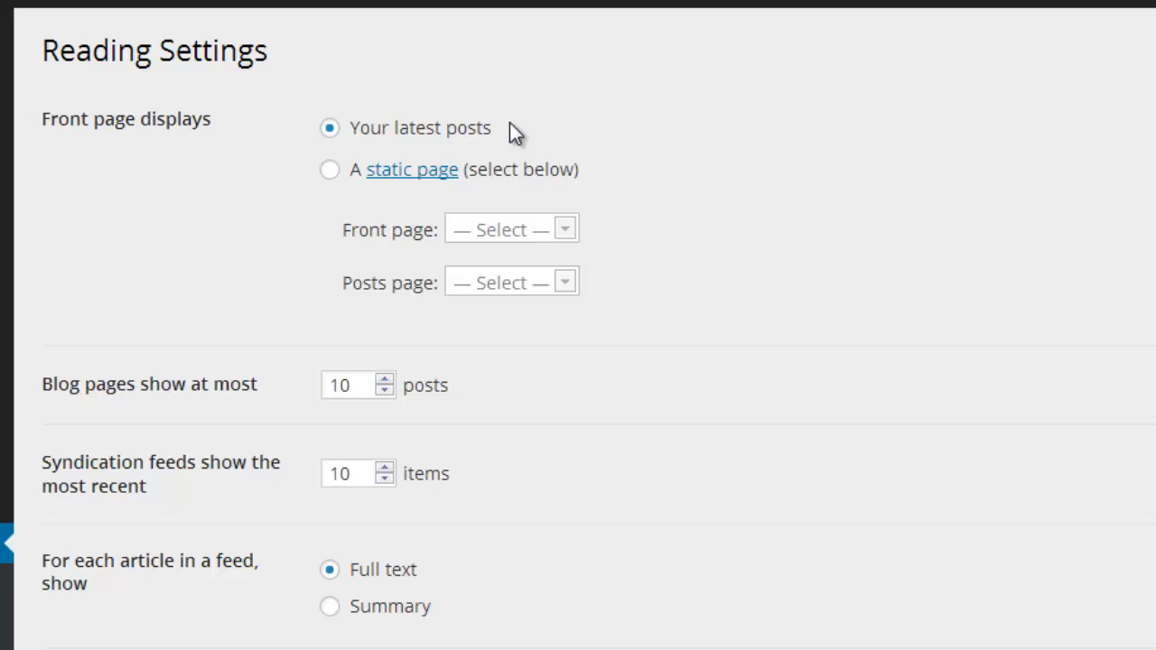
Try a static page with About as the front page and look through the choices for the posts page
left_click(330, 172)
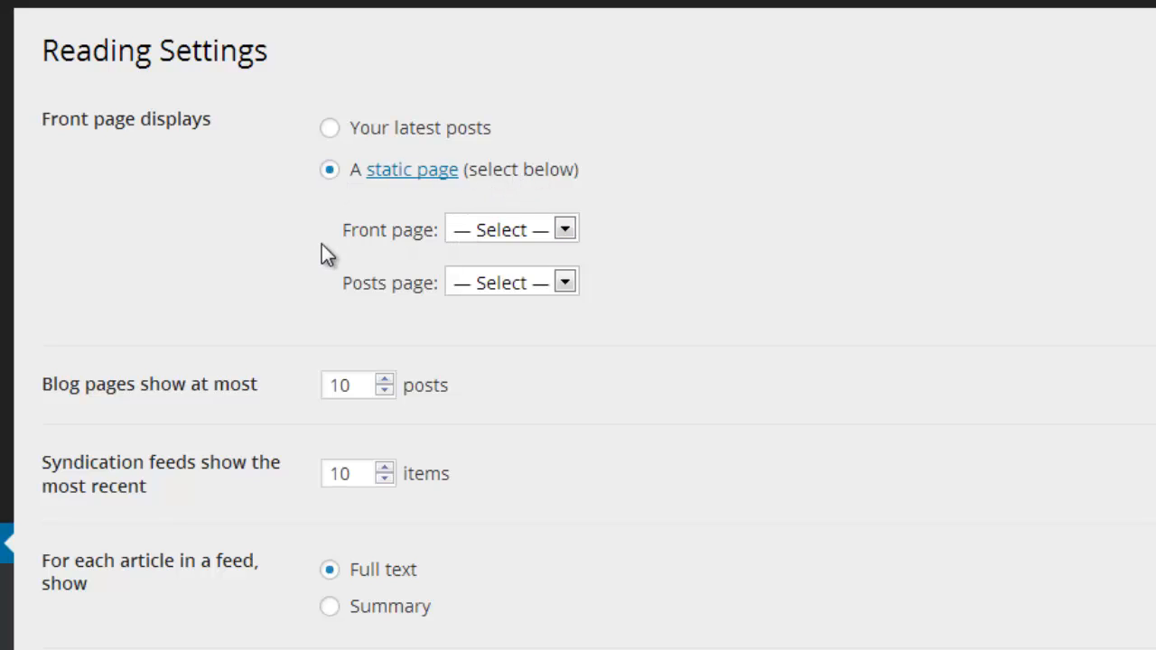
left_click(565, 232)
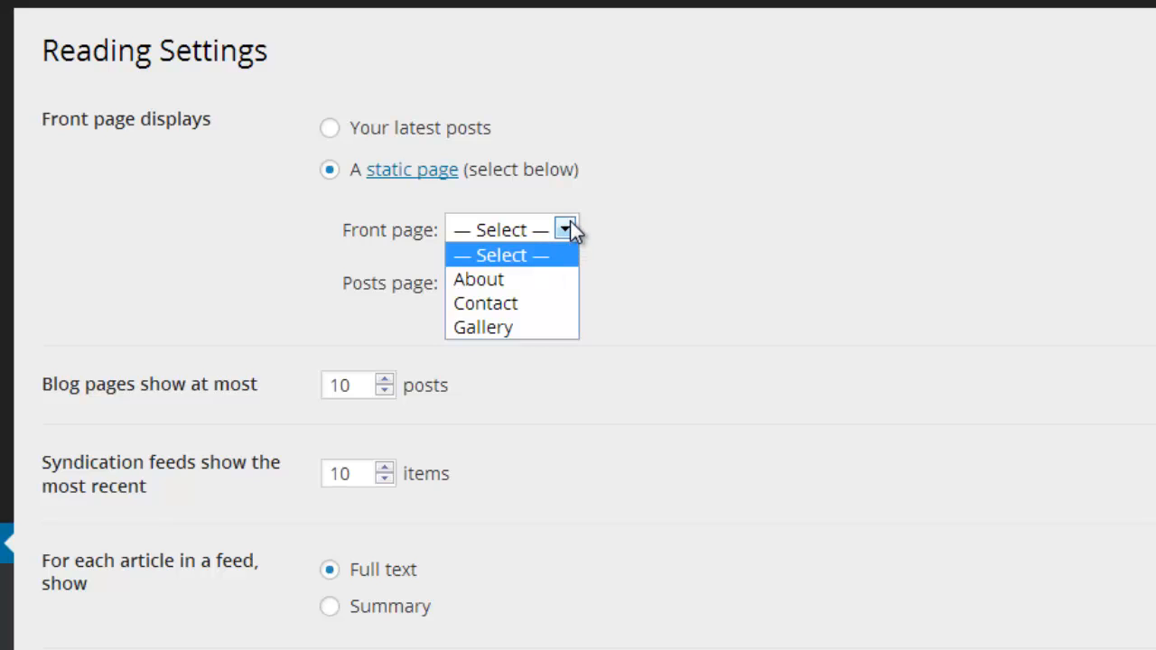
left_click(509, 282)
left_click(575, 285)
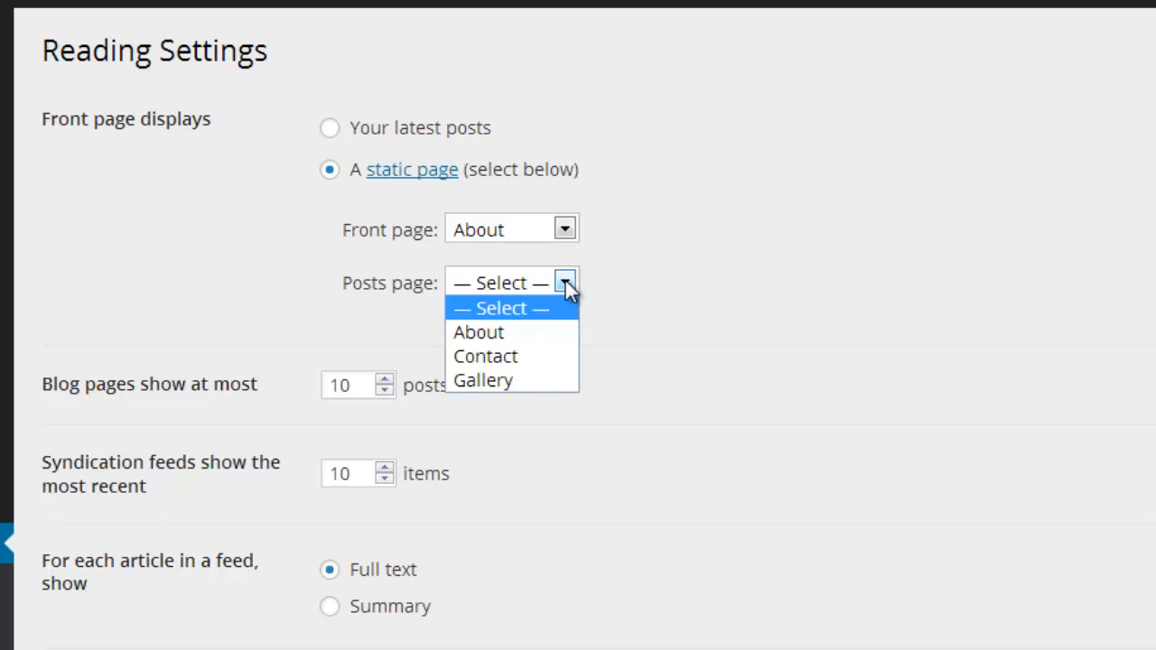
left_click(565, 281)
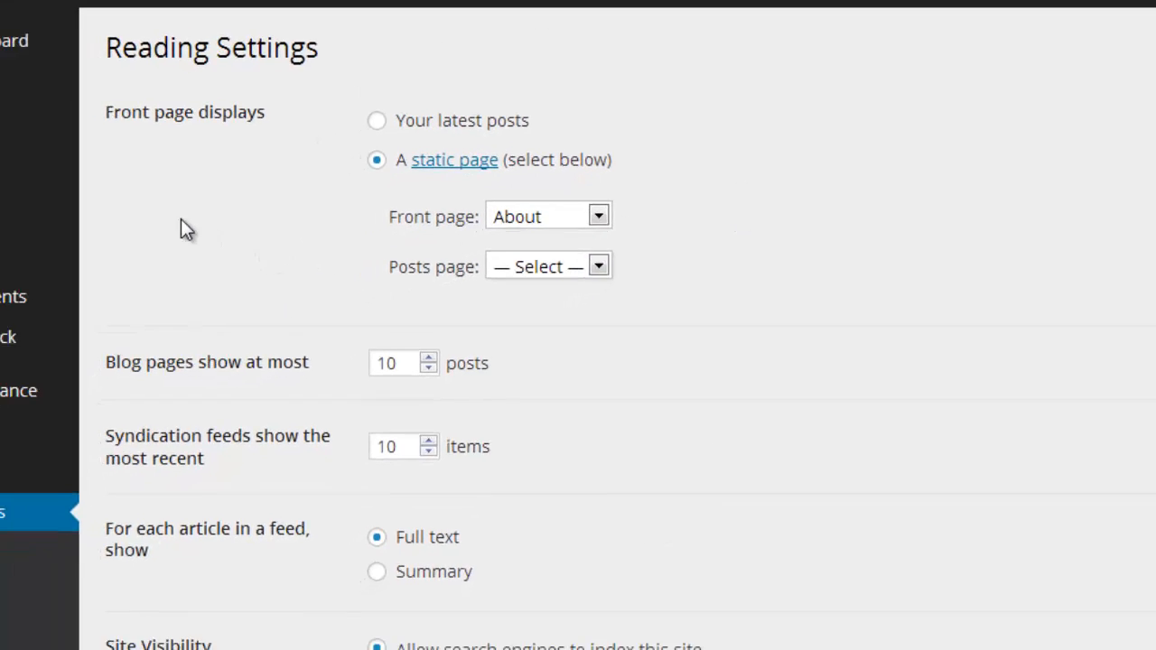
Create a new page titled "Blog" and publish it
mouse_move(68, 244)
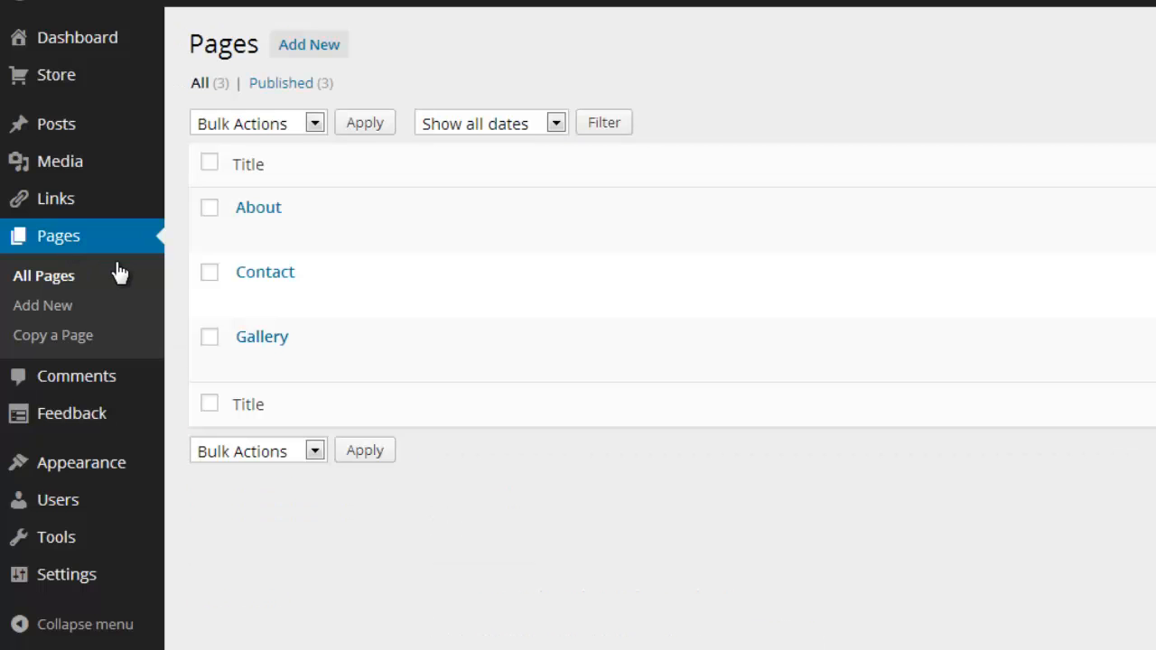
left_click(322, 46)
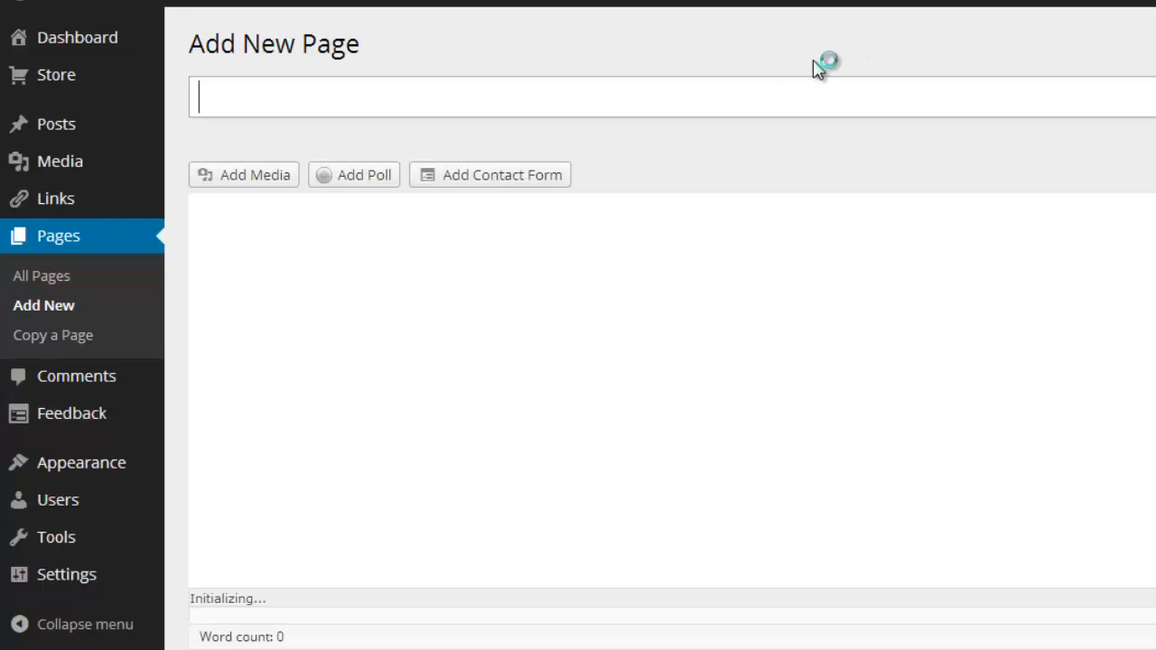
type("Blog")
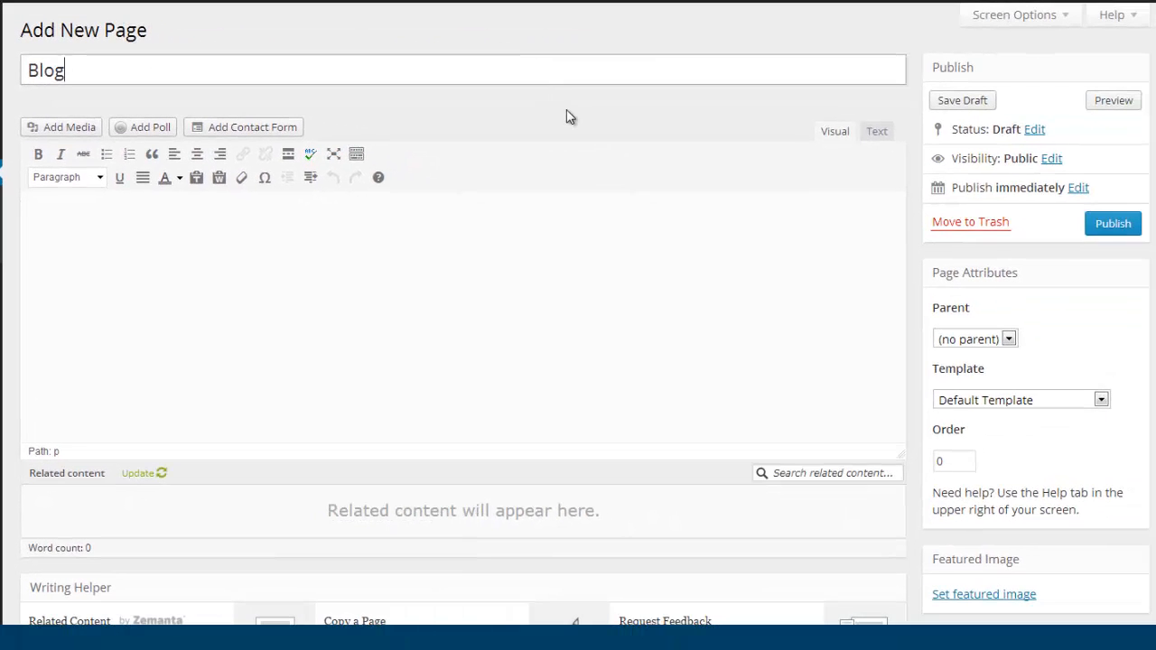
left_click(1111, 226)
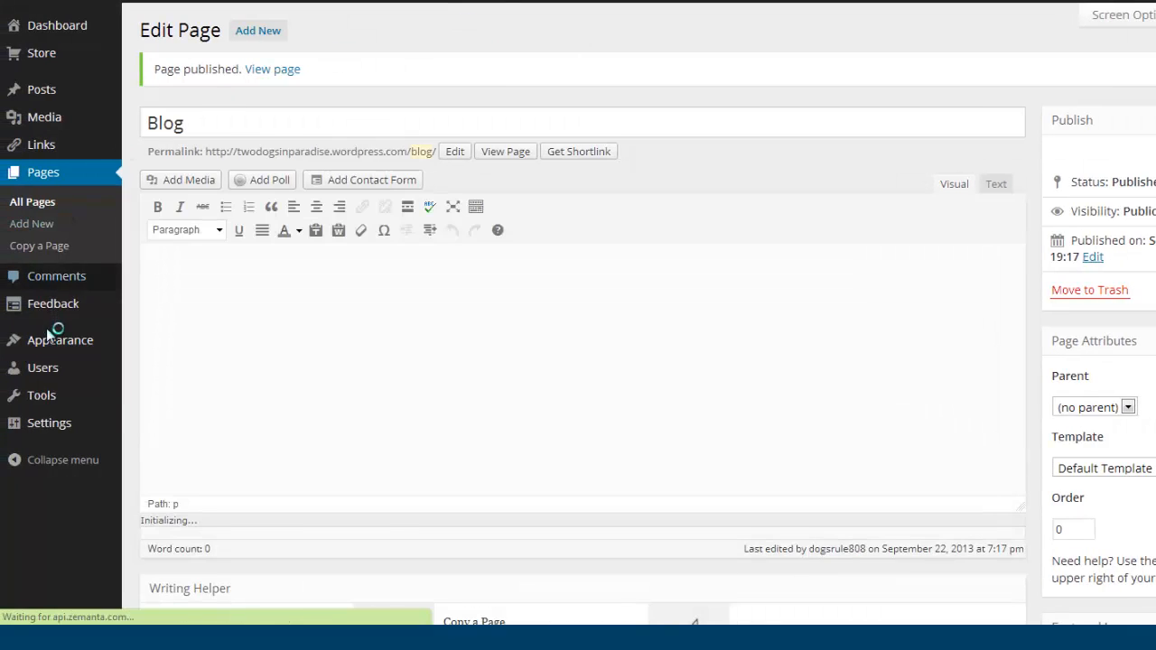
In the Reading settings, display a static page with About as the front page and Blog as the posts page
mouse_move(47, 429)
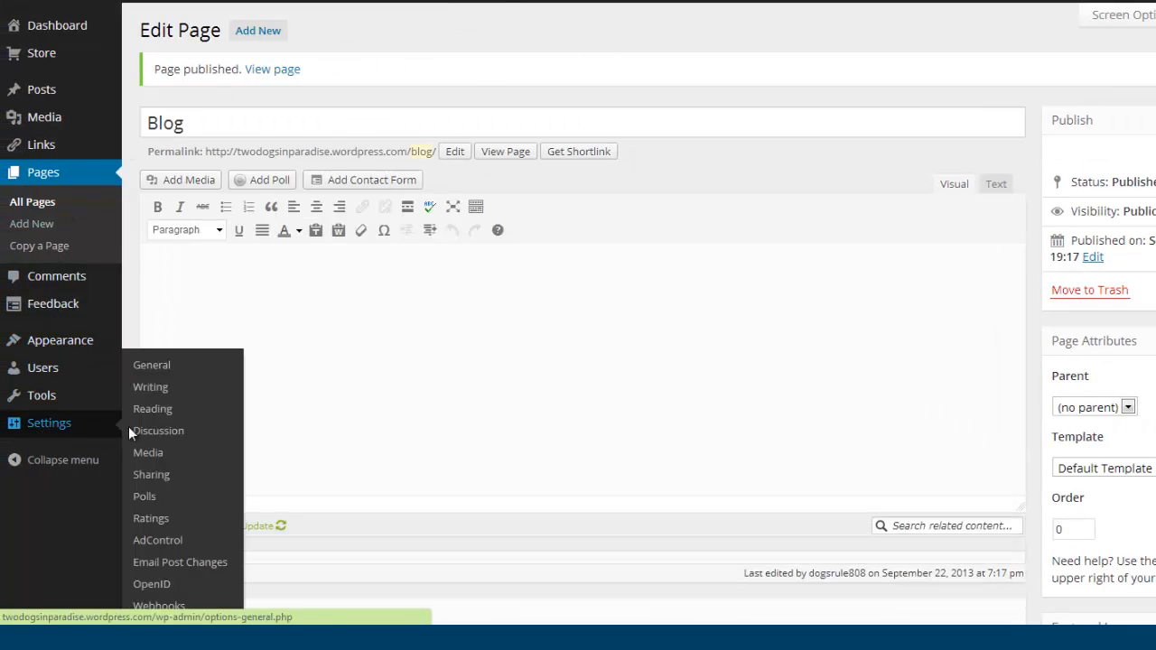
left_click(176, 418)
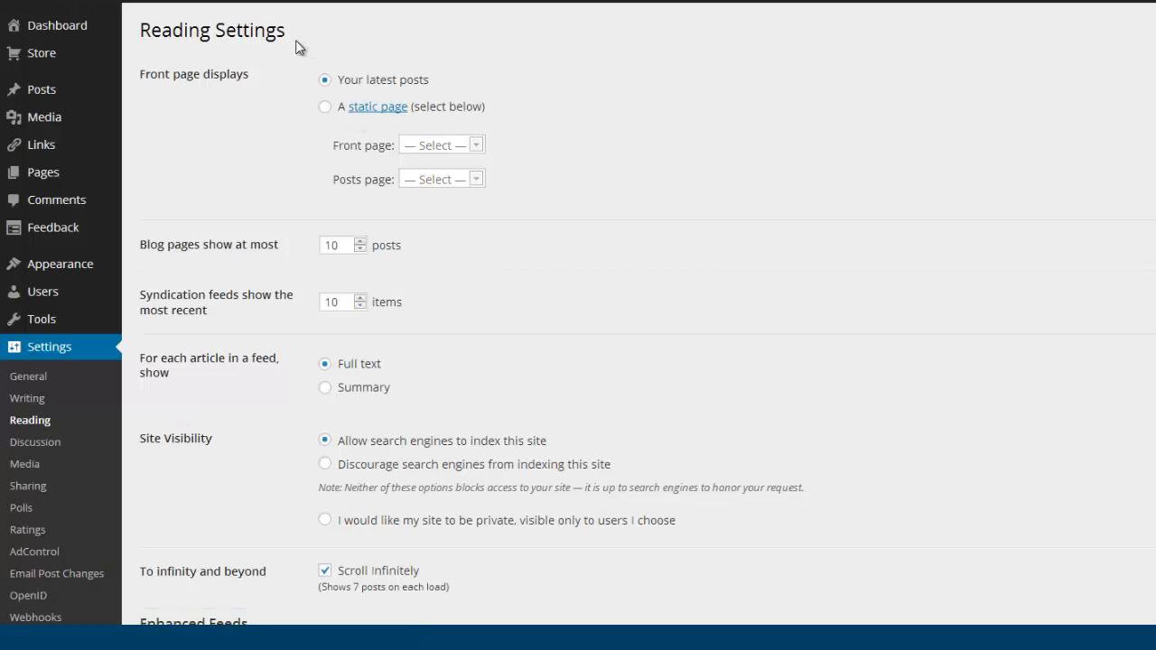
left_click(326, 109)
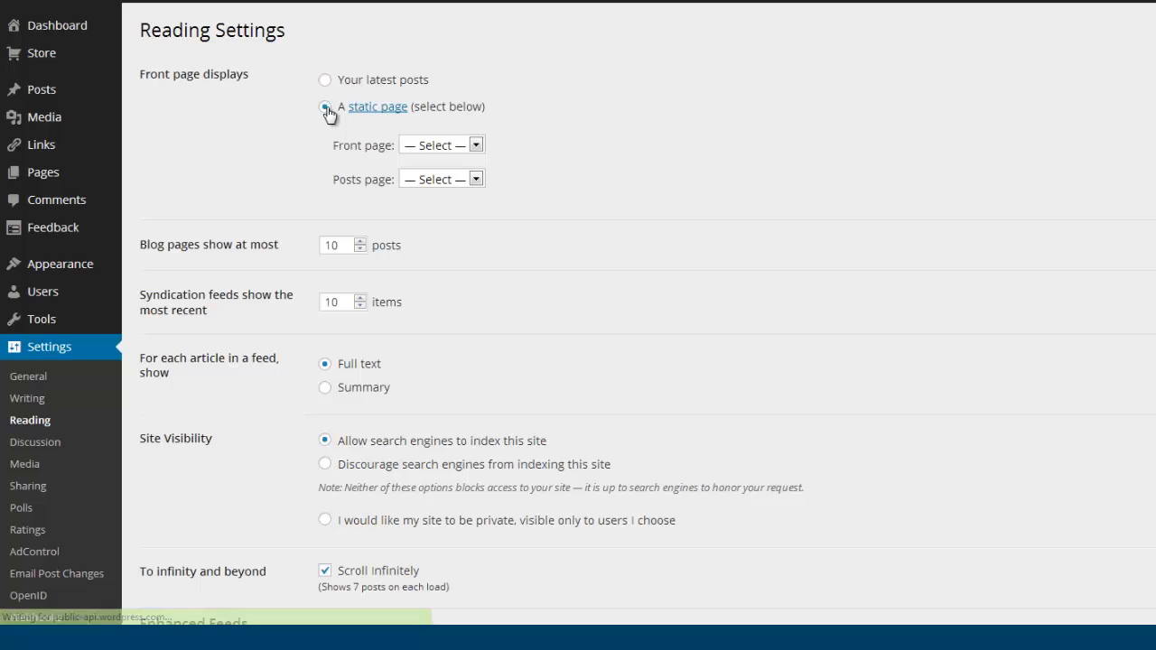
left_click(475, 146)
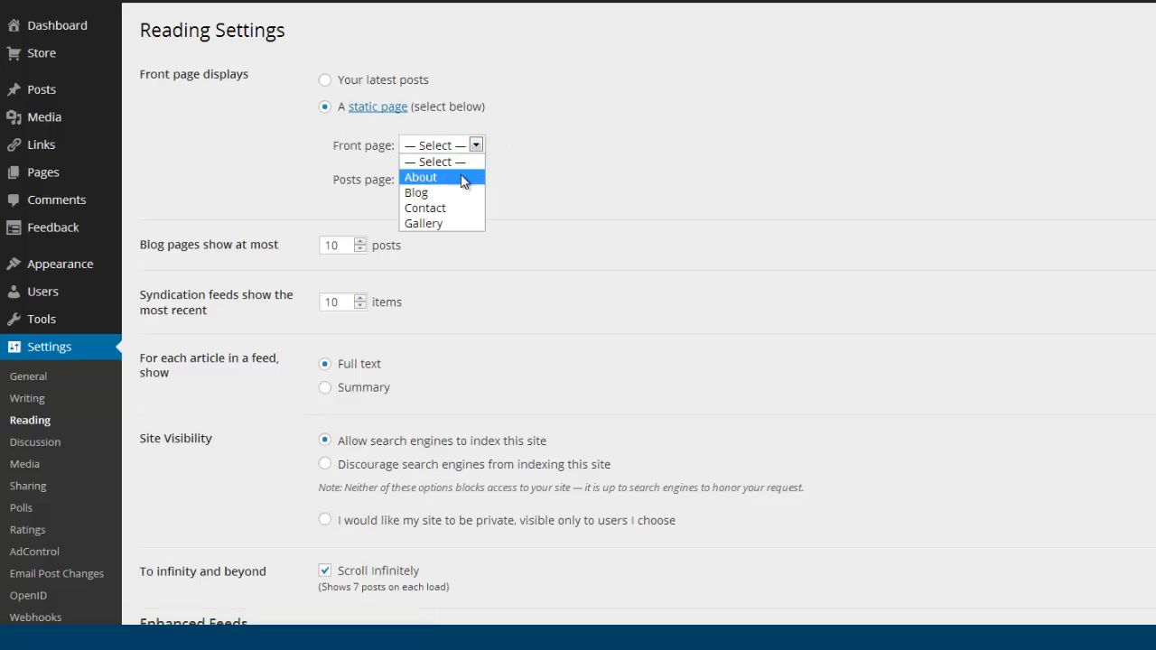
left_click(461, 178)
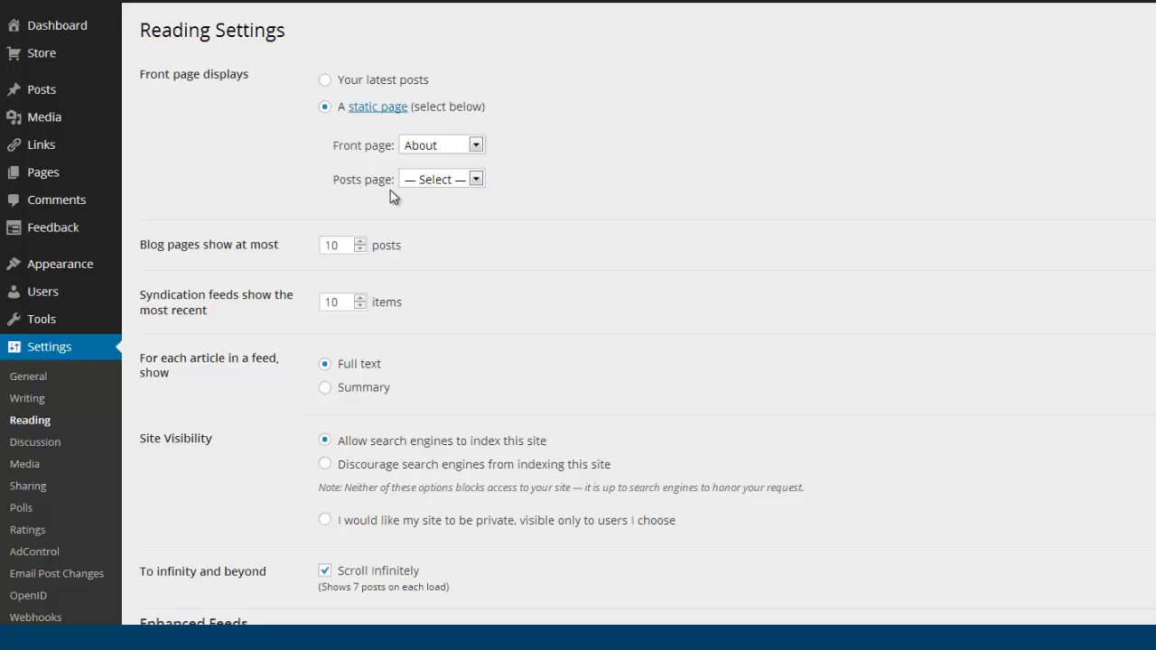
left_click(477, 180)
left_click(449, 227)
scroll(390, 73, "down", 2)
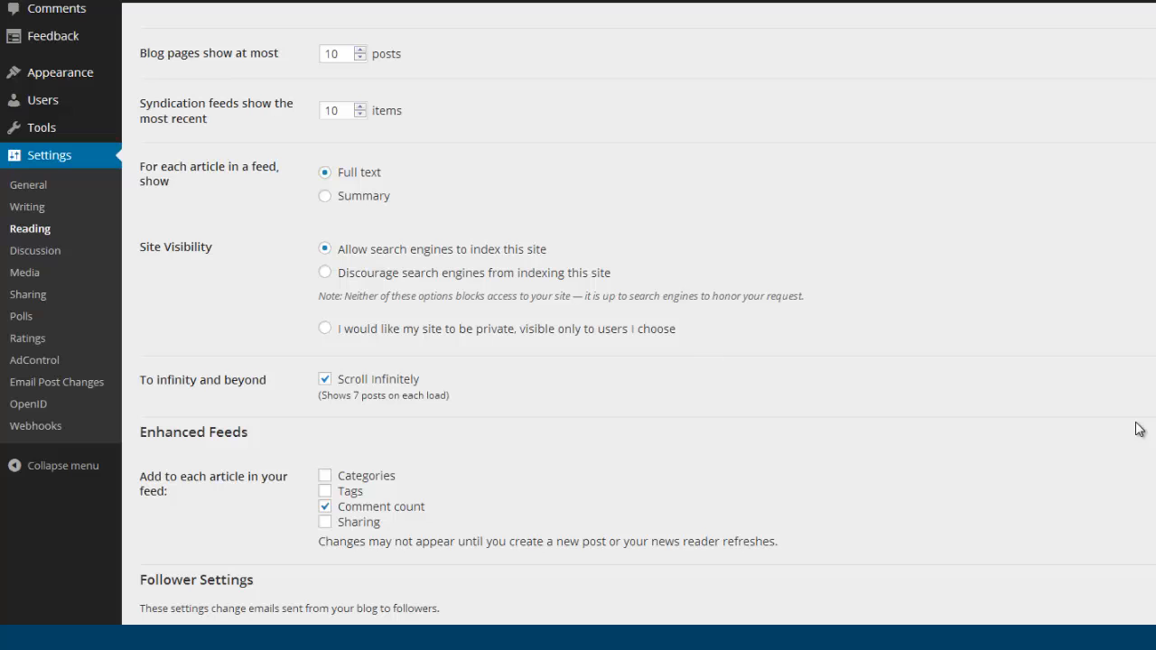
scroll(578, 312, "up", 3)
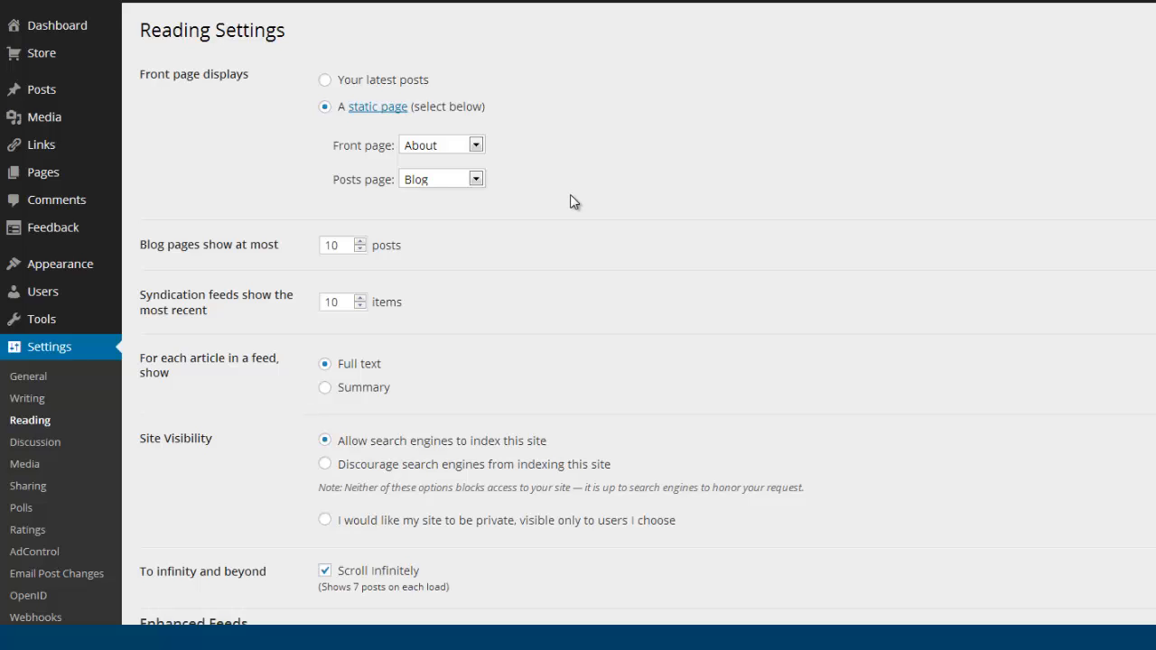
Clear the posts page choice in the Reading settings and reselect Blog for it
left_click(476, 180)
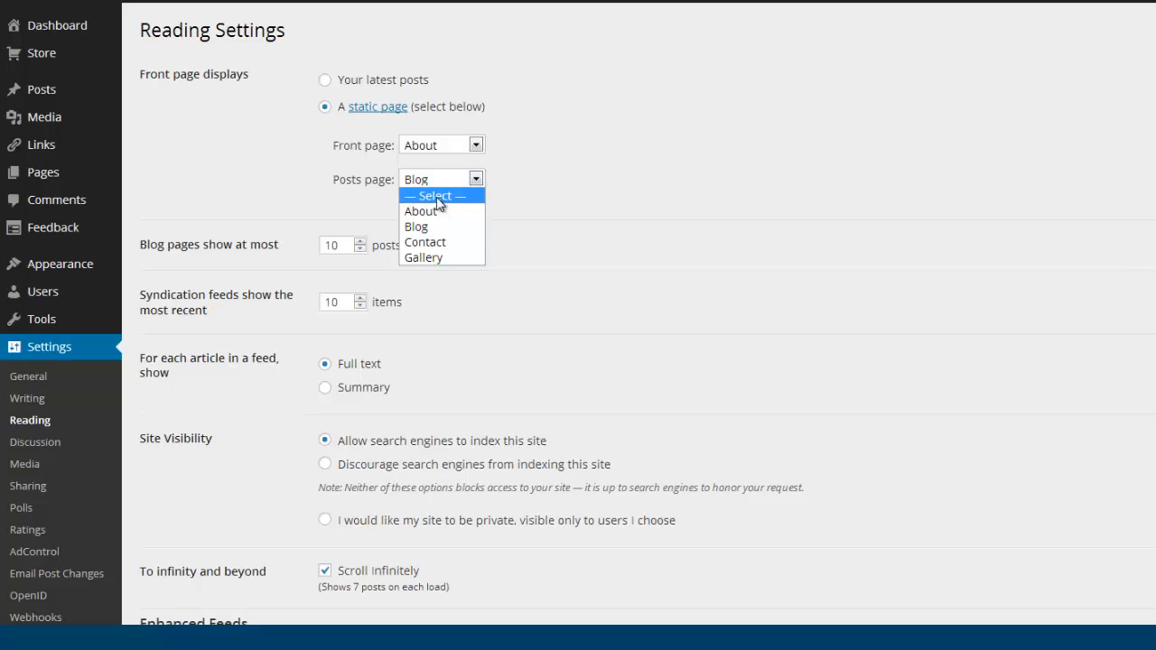
left_click(437, 196)
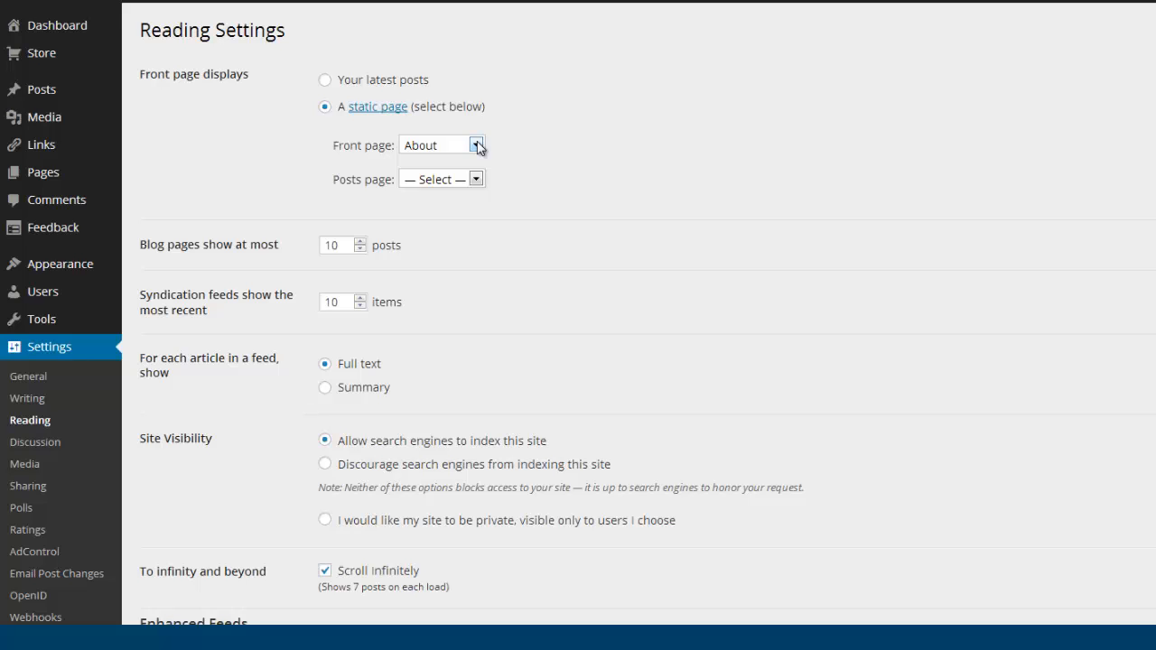
left_click(476, 179)
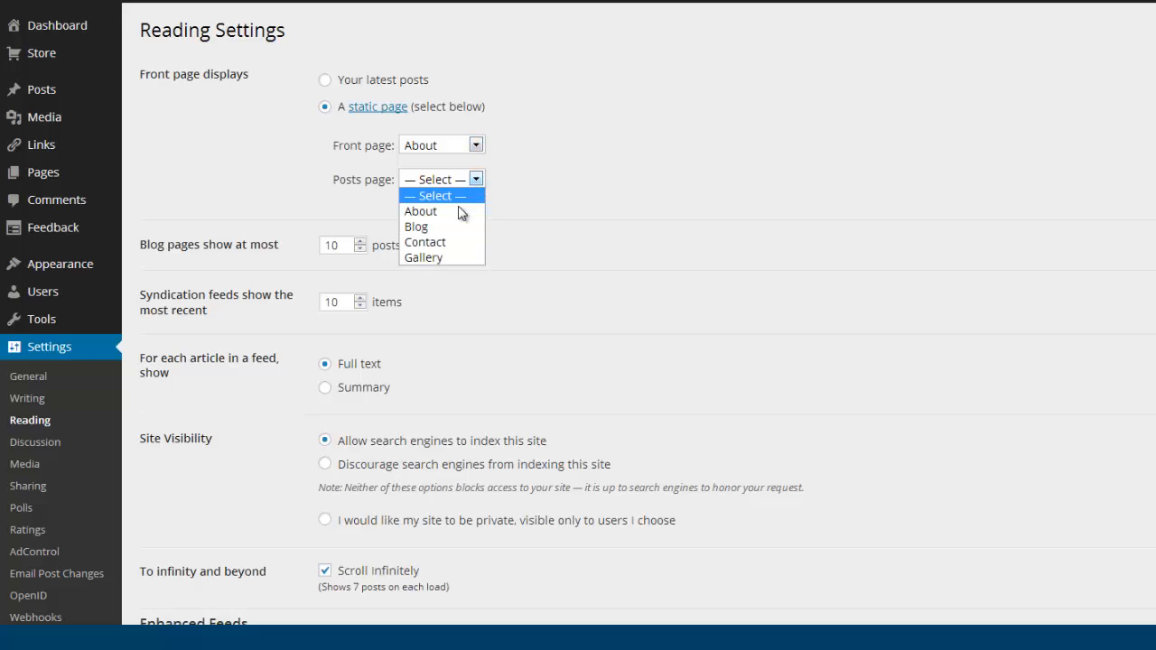
left_click(447, 225)
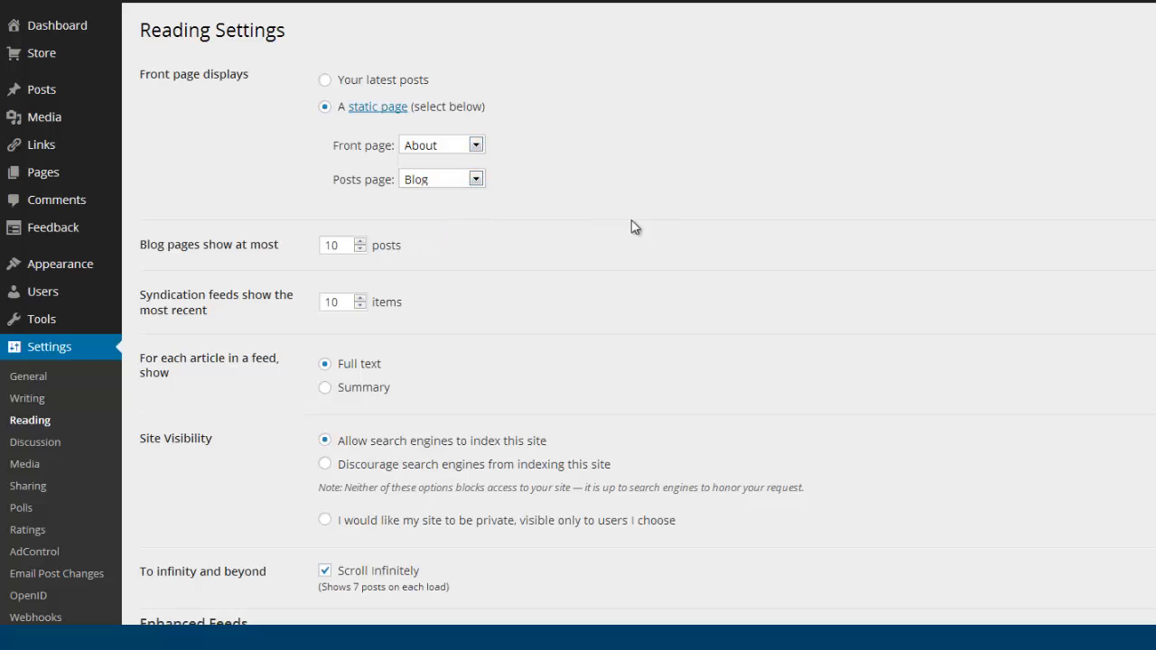
Save the Reading settings and view the site's front page
scroll(1100, 469, "down", 7)
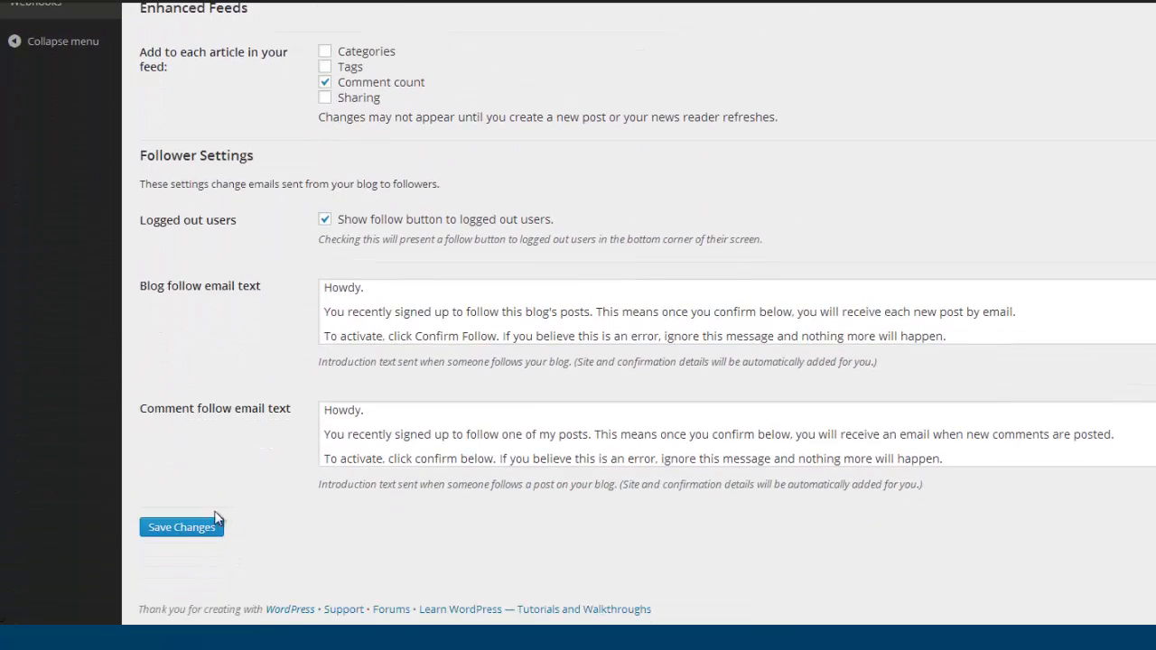
left_click(180, 529)
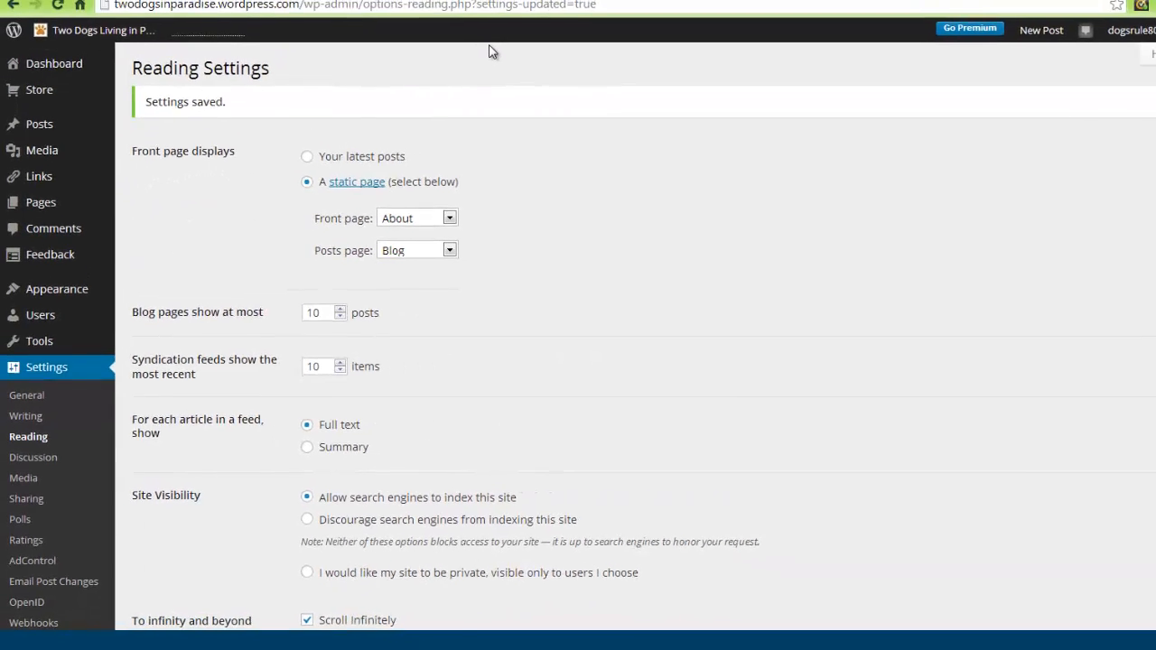
mouse_move(90, 34)
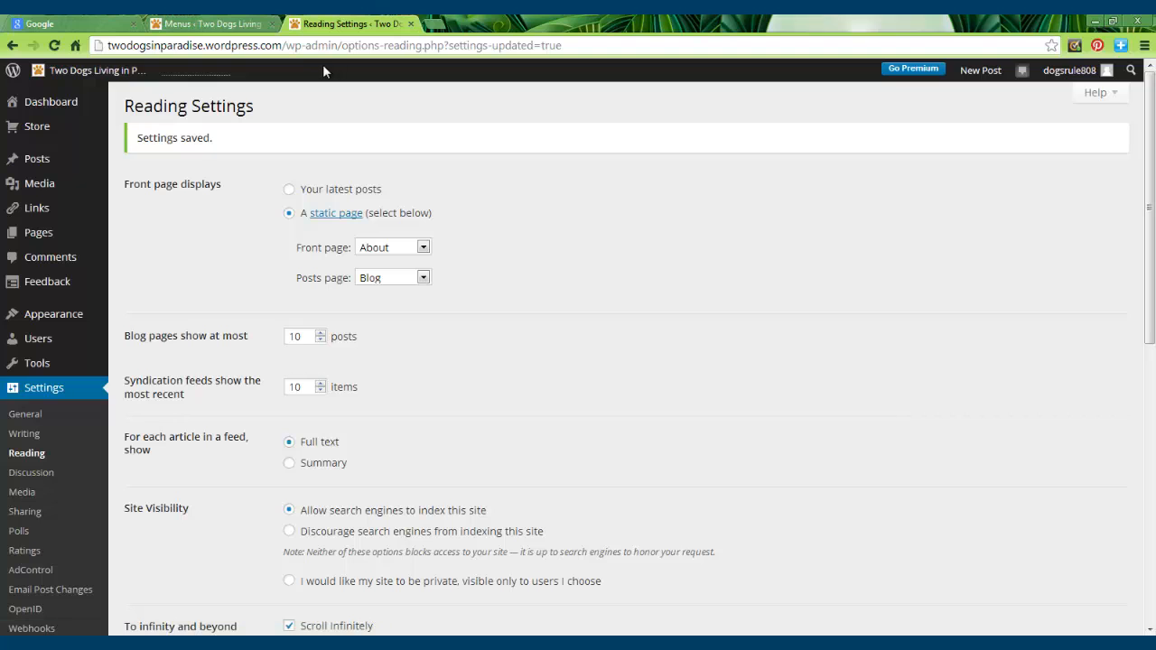
left_click(93, 73)
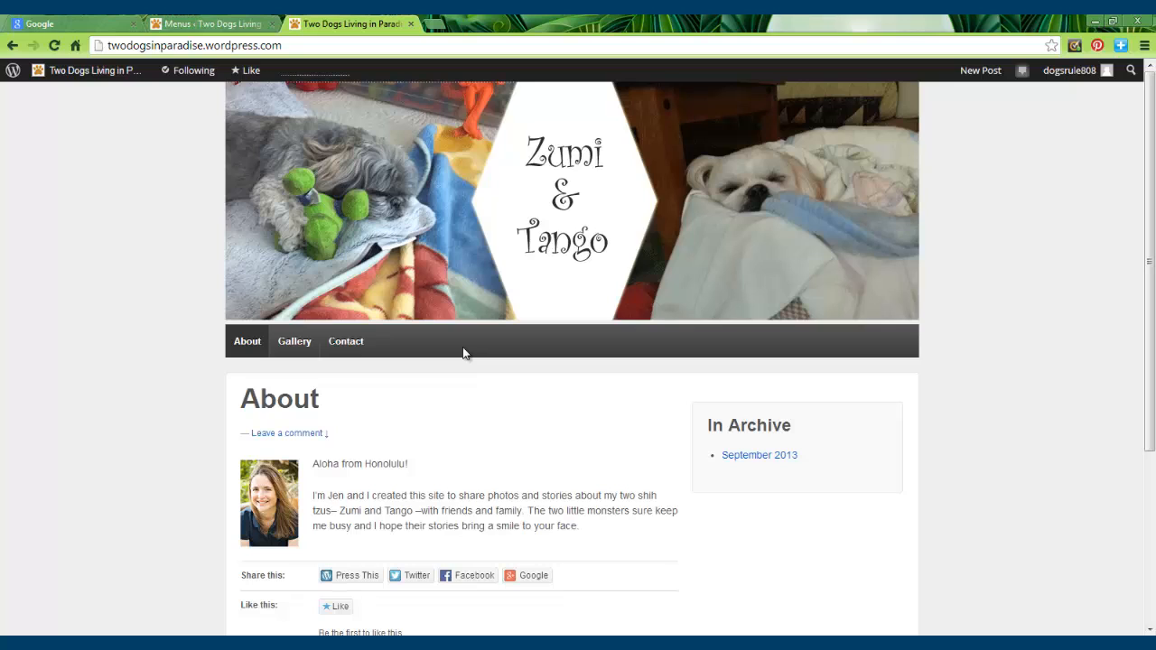
Add the Blog page to the primary navigation menu directly after About and save the menu
mouse_move(85, 75)
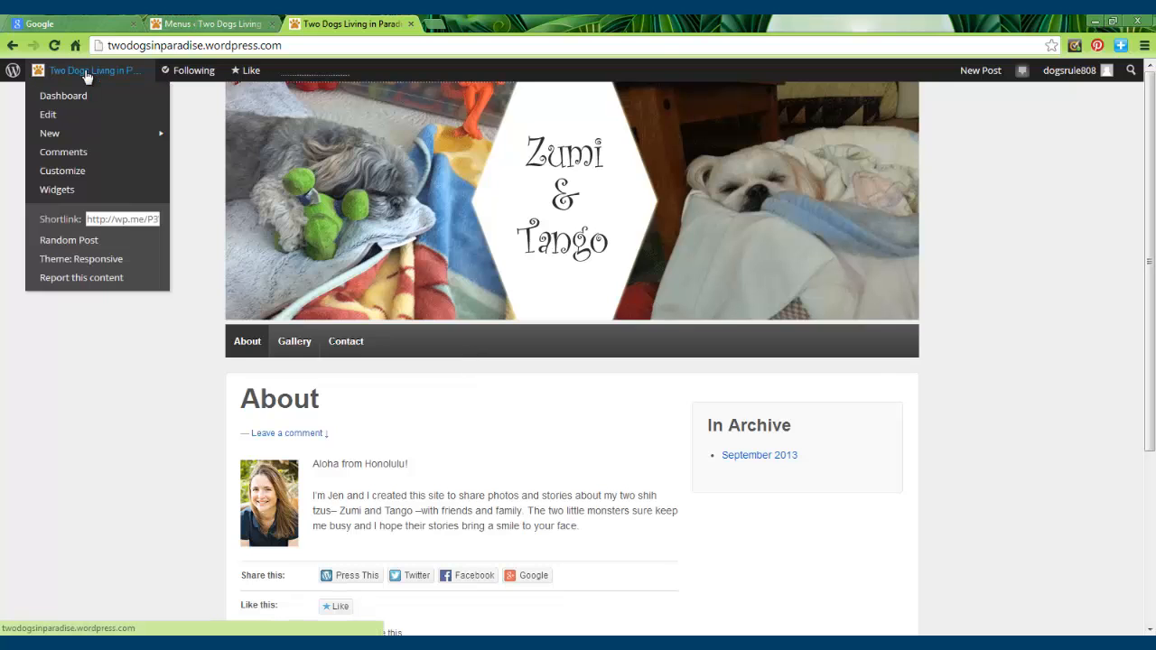
left_click(65, 97)
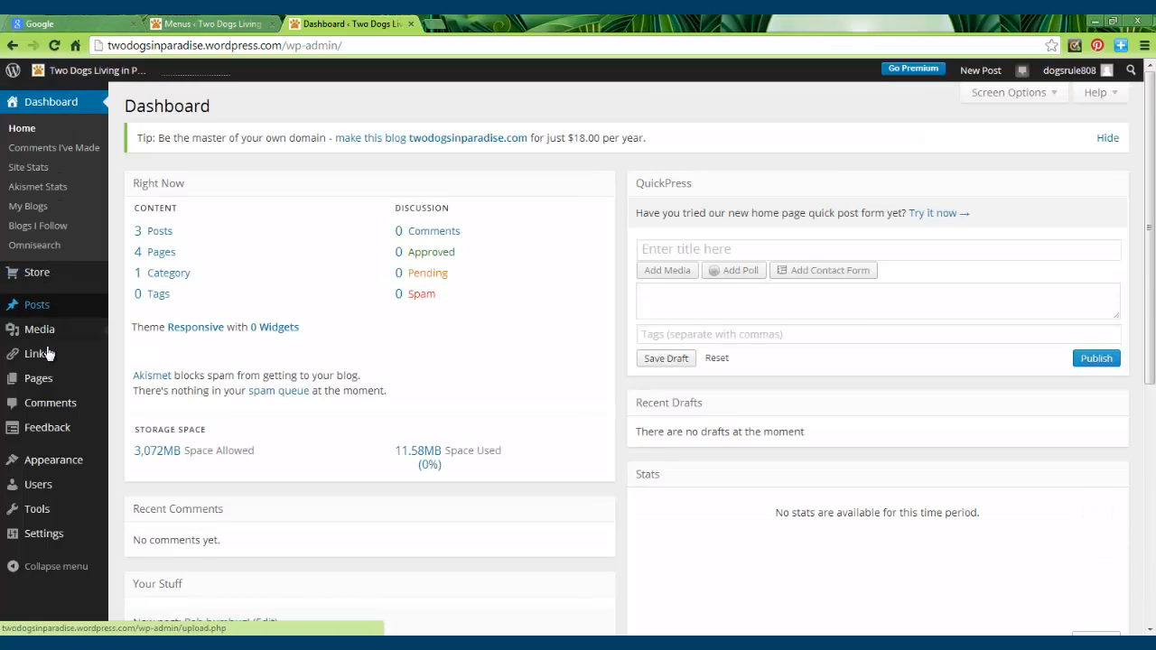
mouse_move(49, 464)
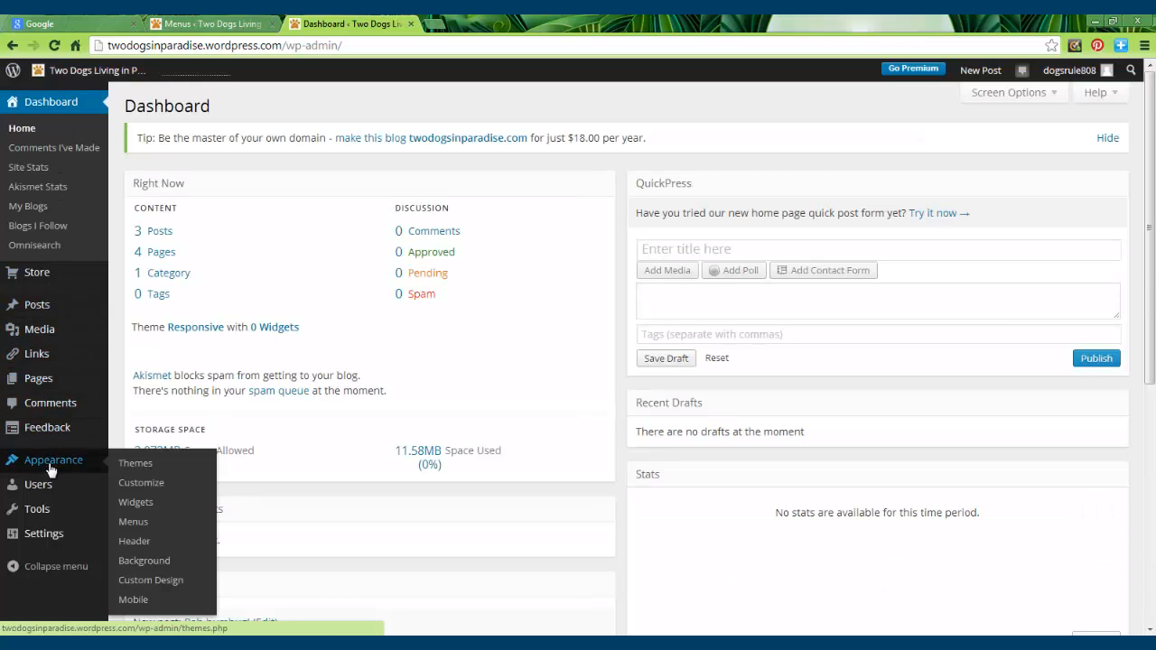
left_click(141, 525)
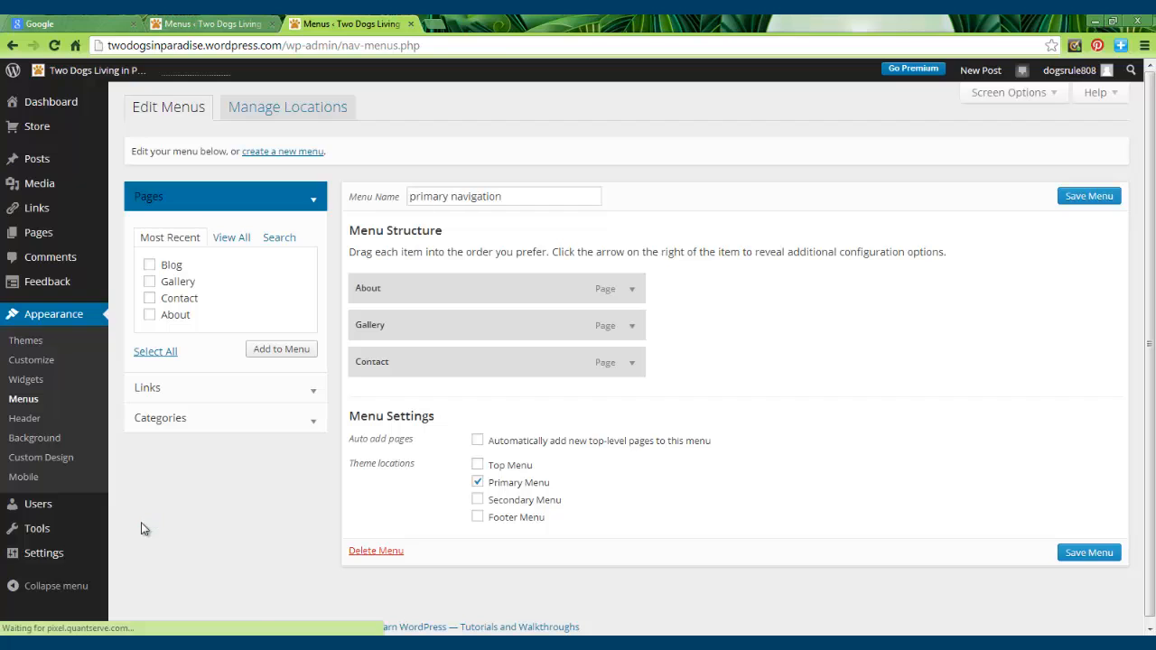
left_click(149, 266)
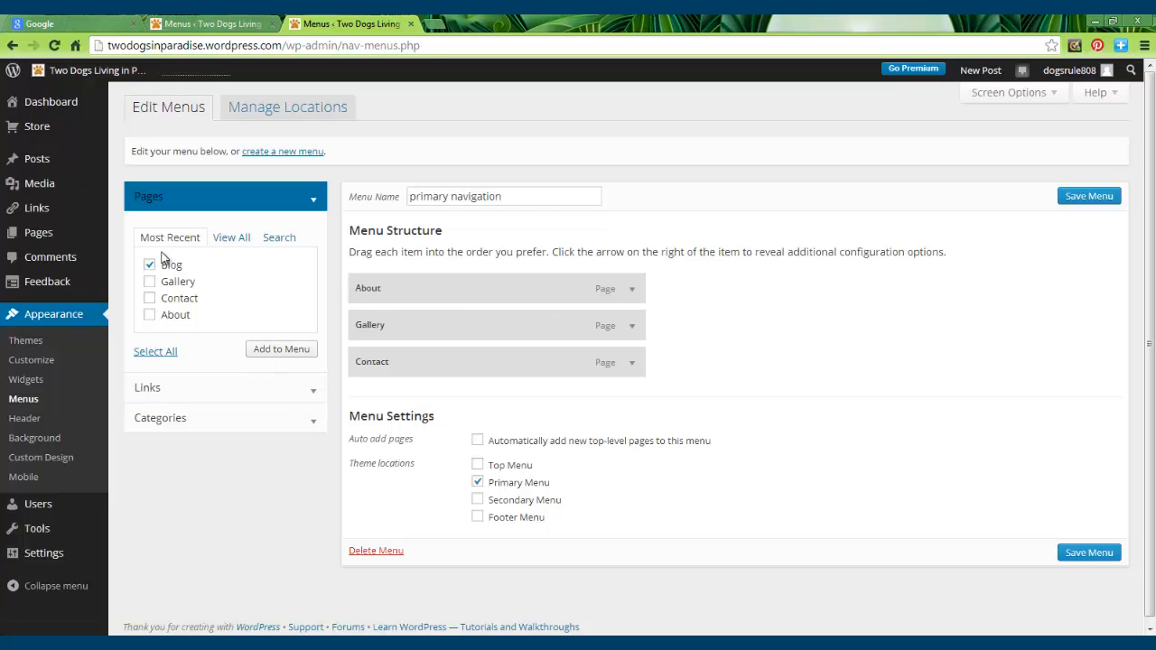
left_click(306, 355)
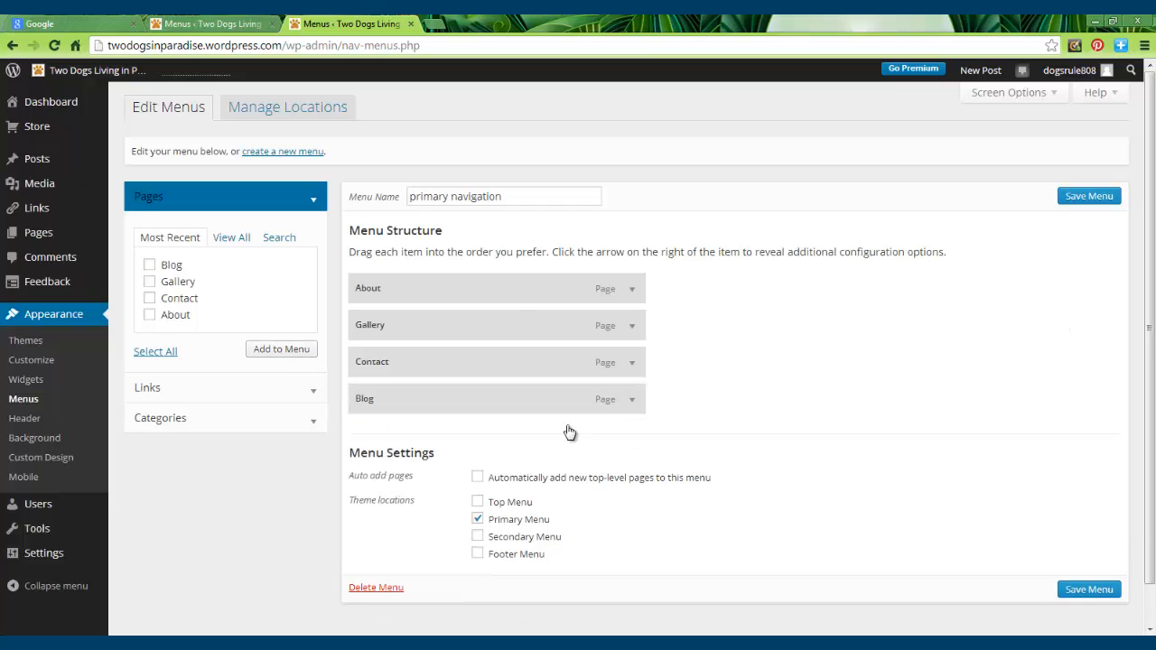
left_click_drag(427, 396, 425, 327)
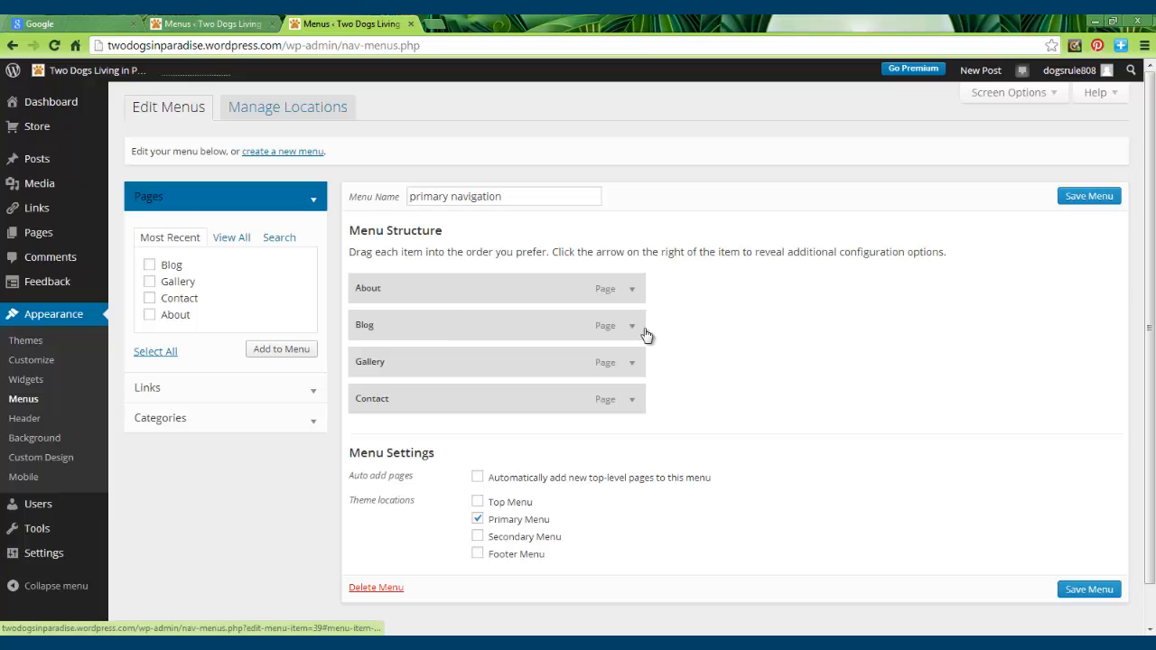
left_click(1092, 195)
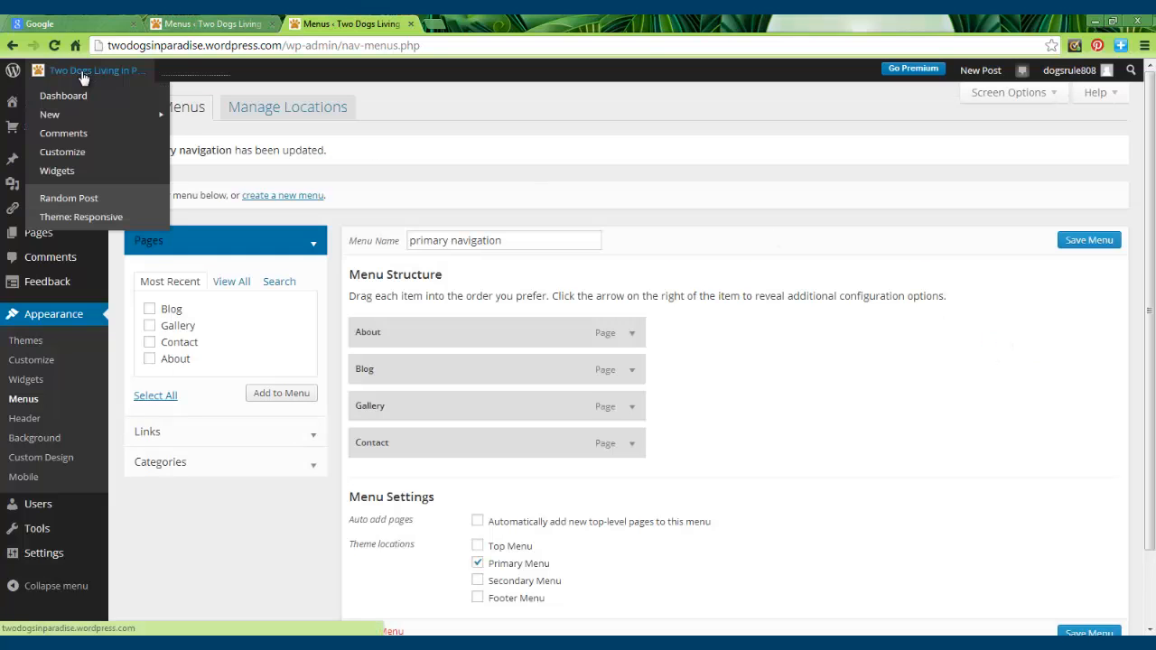
View the live site and look through its Blog, Gallery, Contact and September 2013 archive pages
left_click(91, 70)
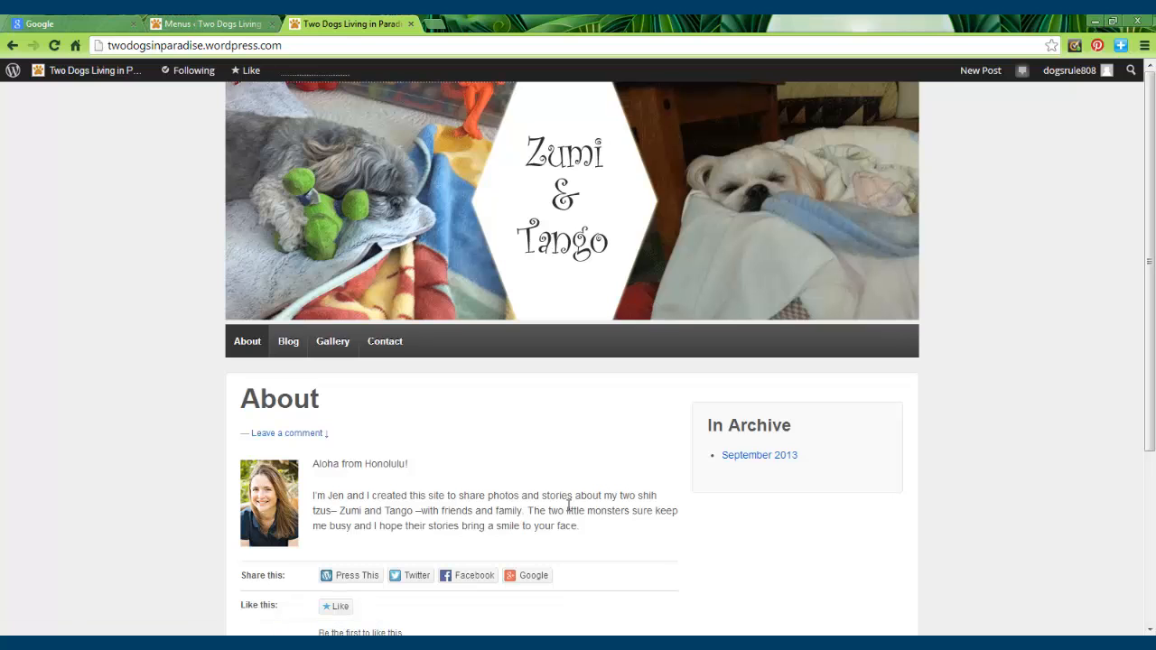
left_click(289, 343)
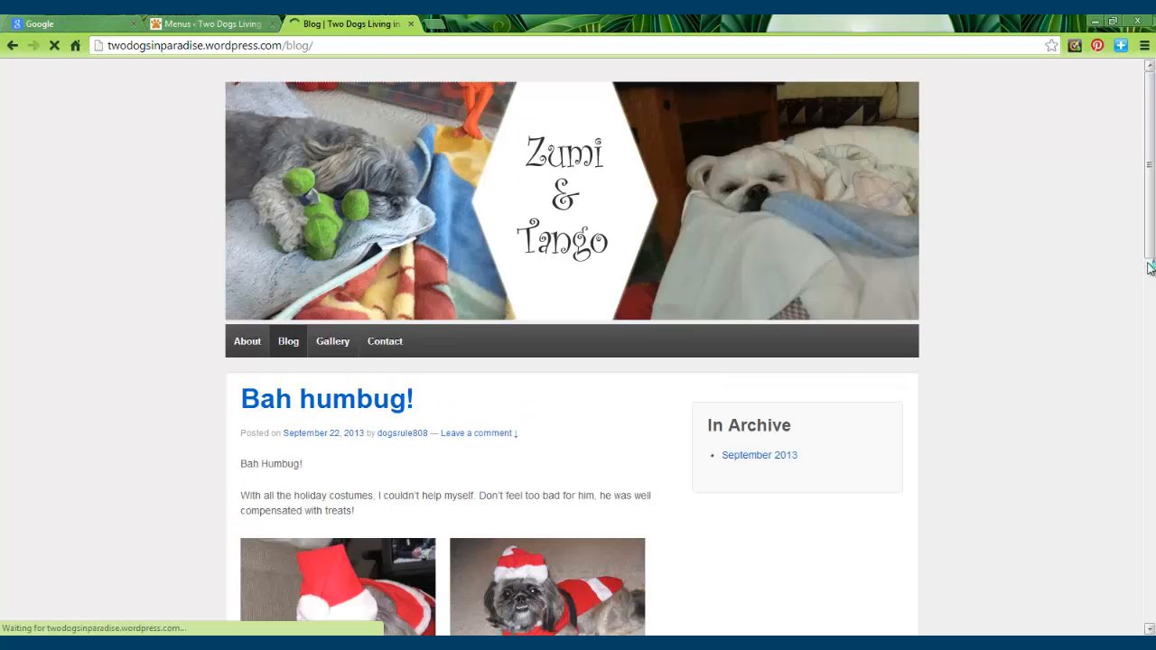
left_click_drag(1151, 158, 1150, 404)
scroll(870, 188, "up", 7)
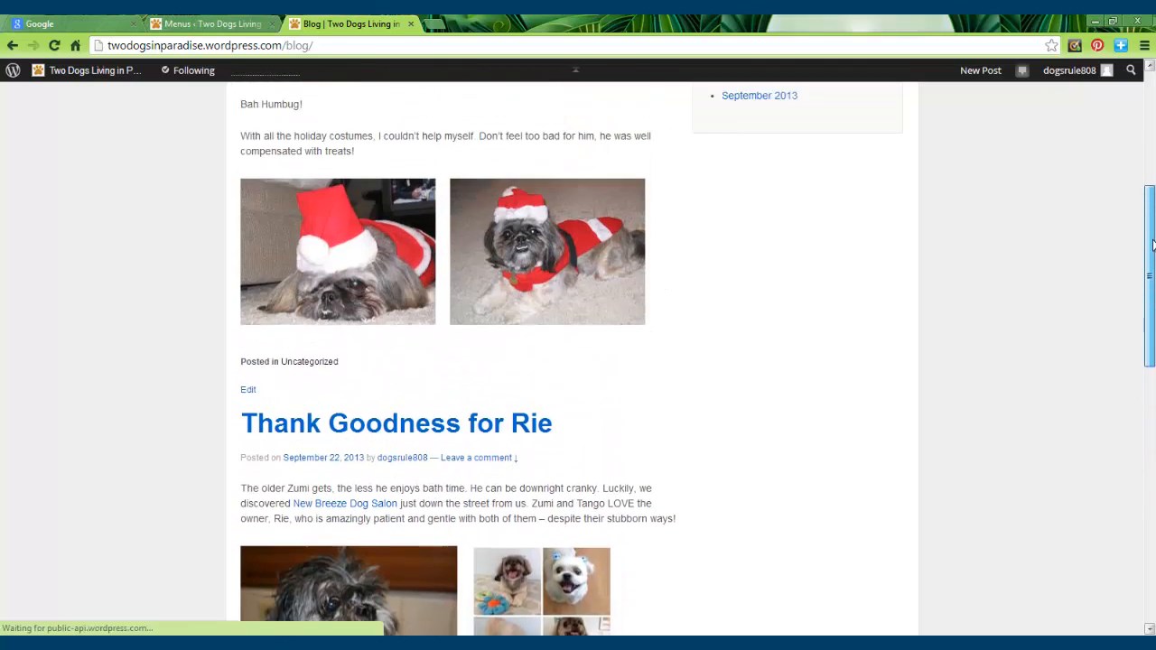
left_click(323, 190)
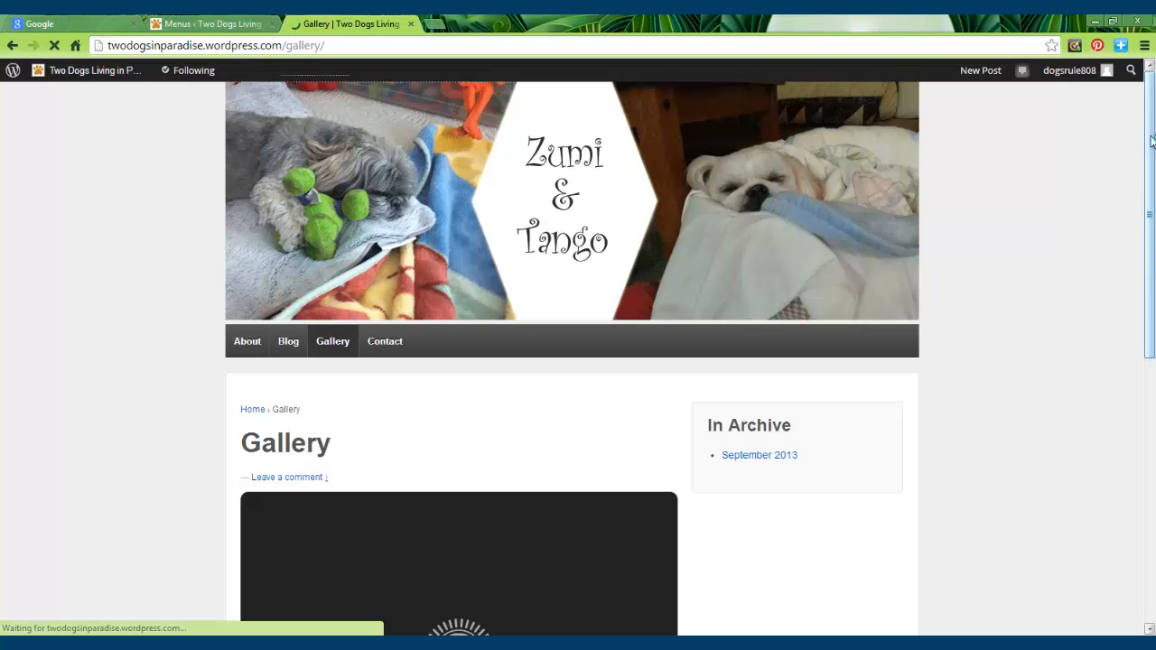
left_click_drag(1149, 155, 1153, 249)
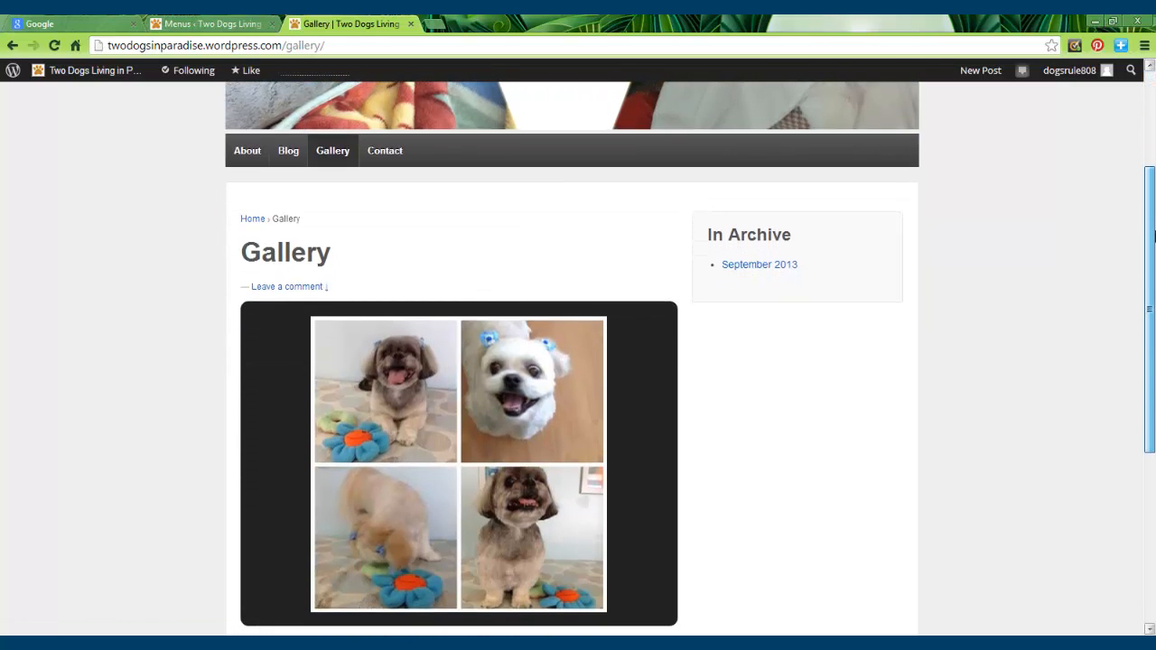
left_click(386, 150)
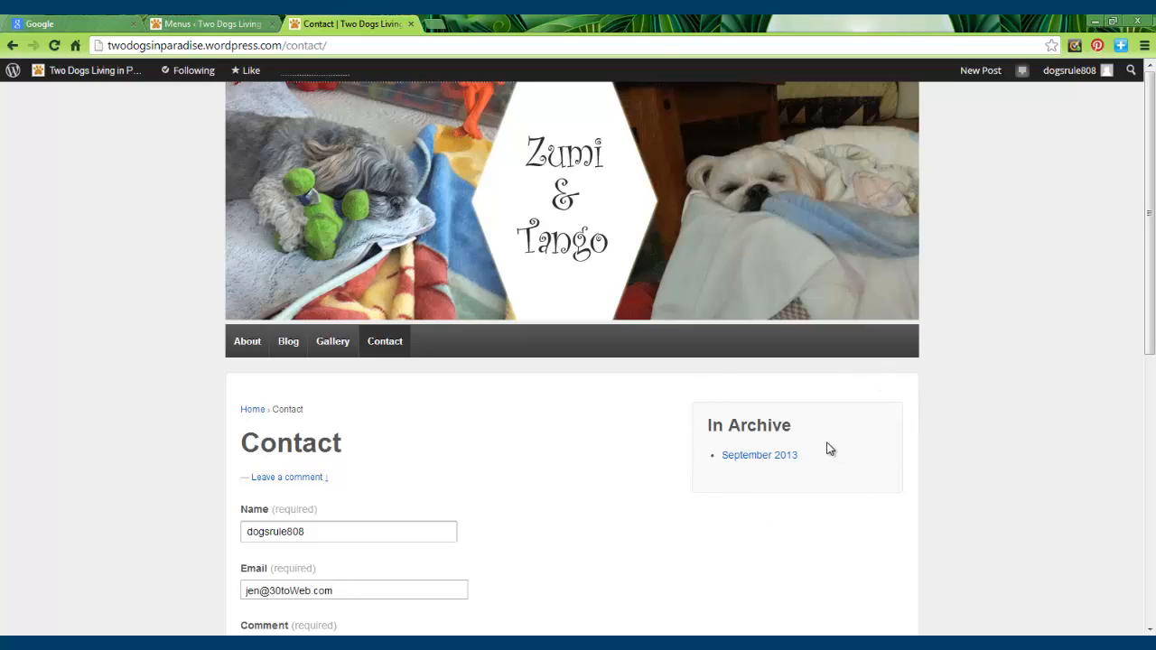
left_click_drag(1153, 157, 1154, 260)
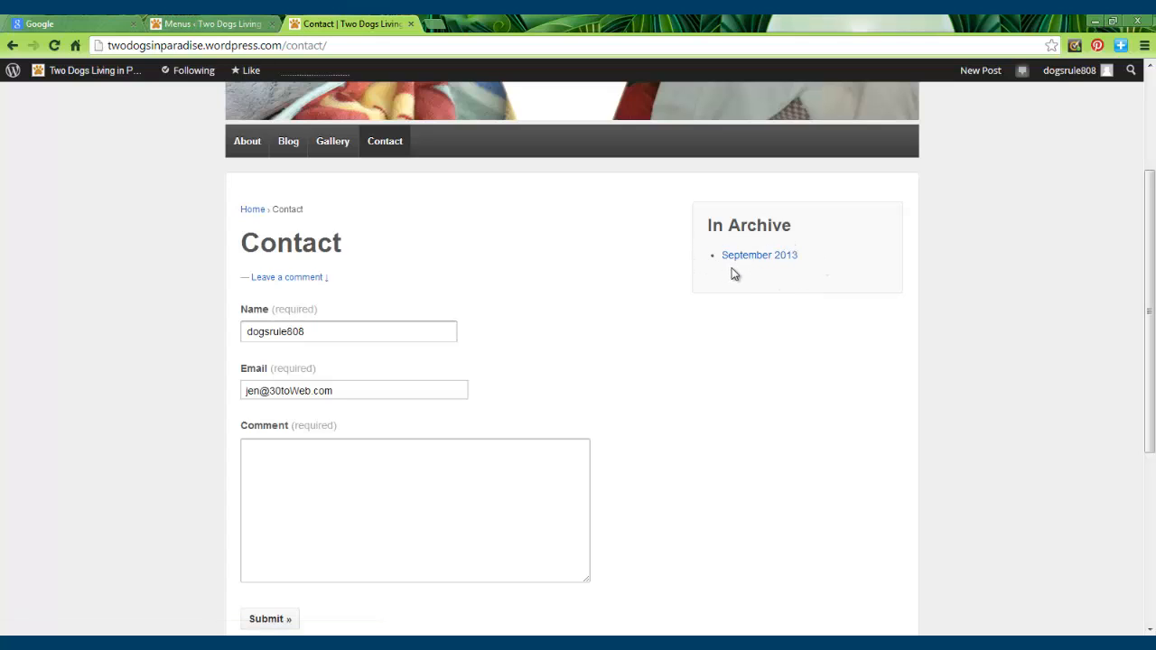
left_click_drag(1149, 322, 1151, 185)
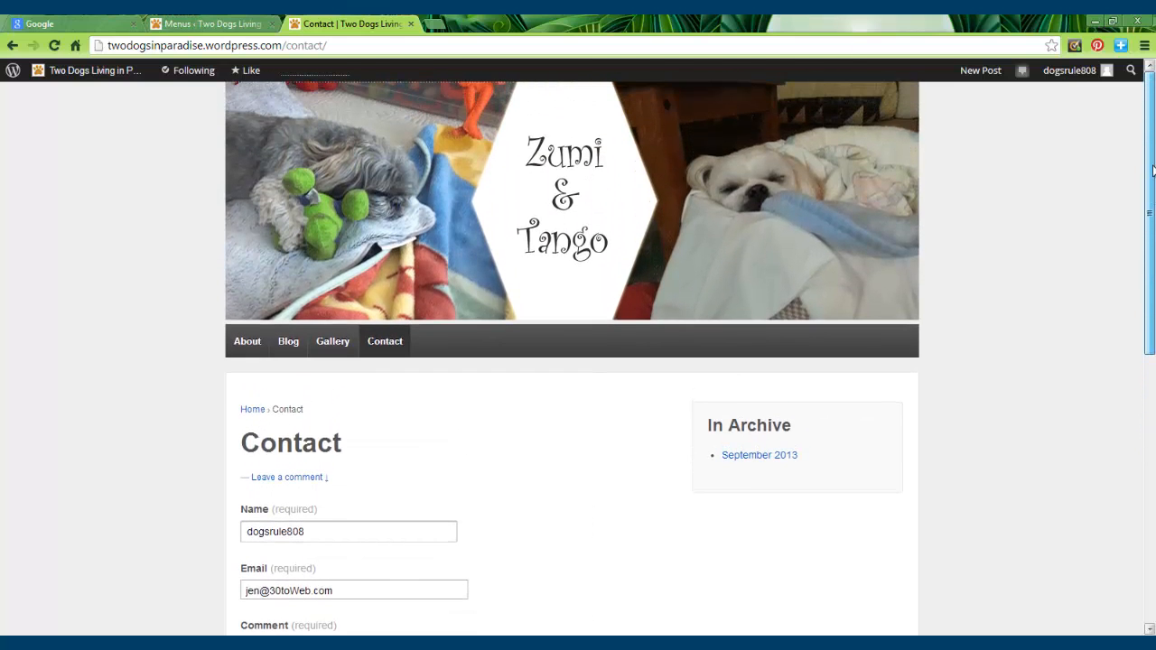
left_click(778, 457)
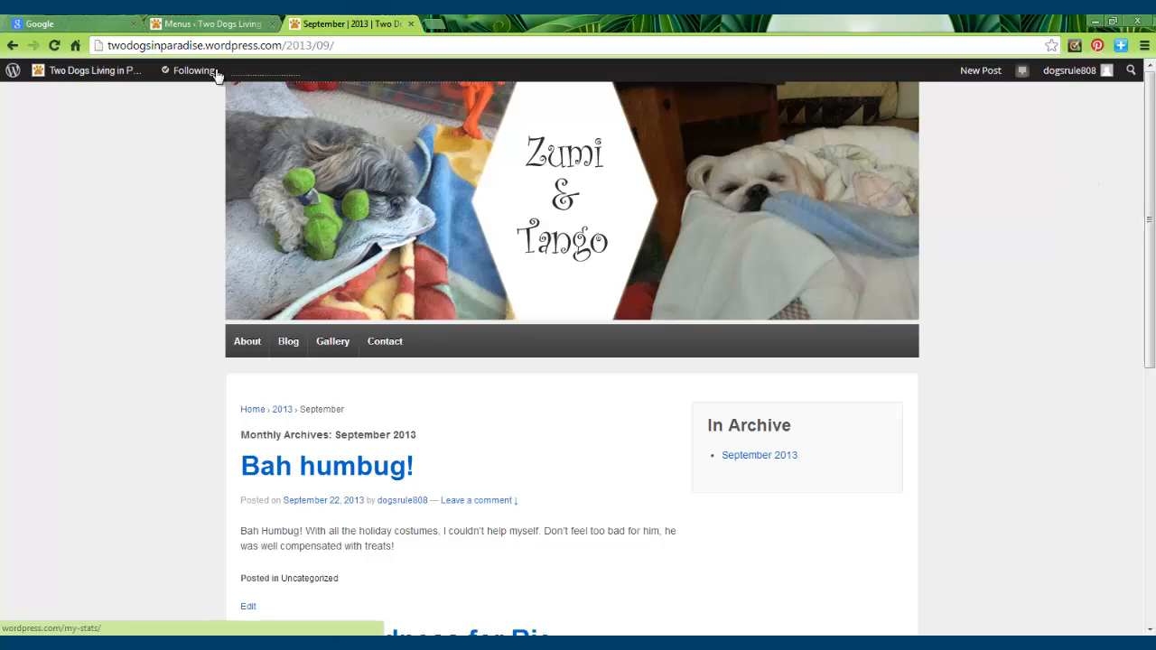
From the site's dashboard, create a new page titled "Home" and assign it the Home template
mouse_move(59, 78)
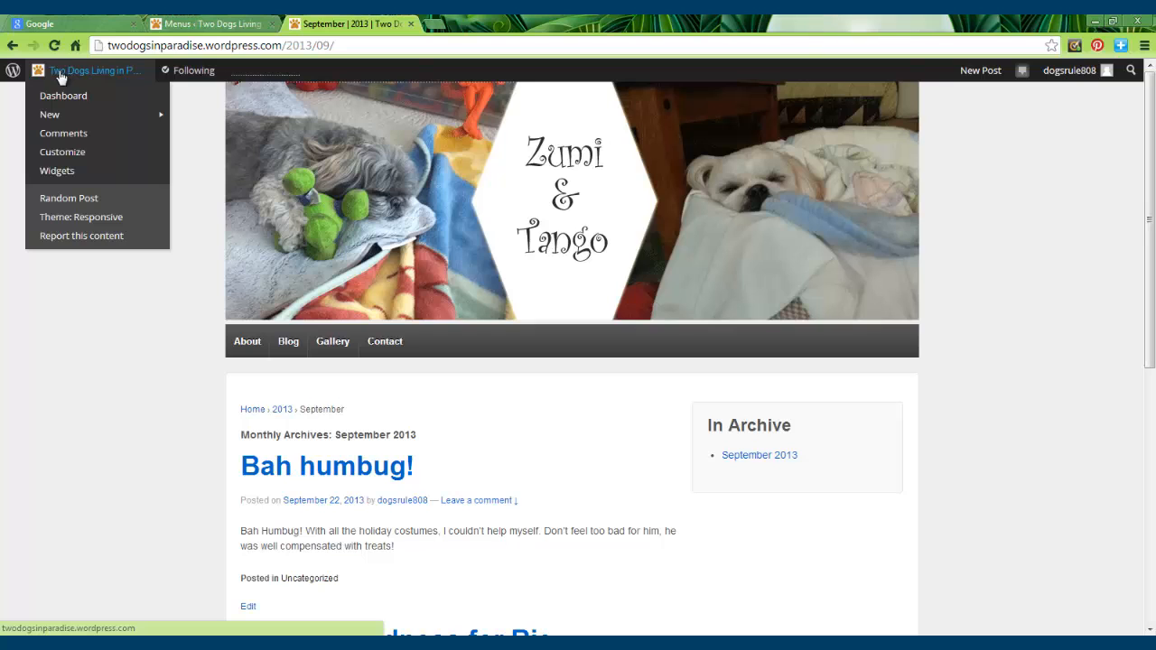
left_click(62, 96)
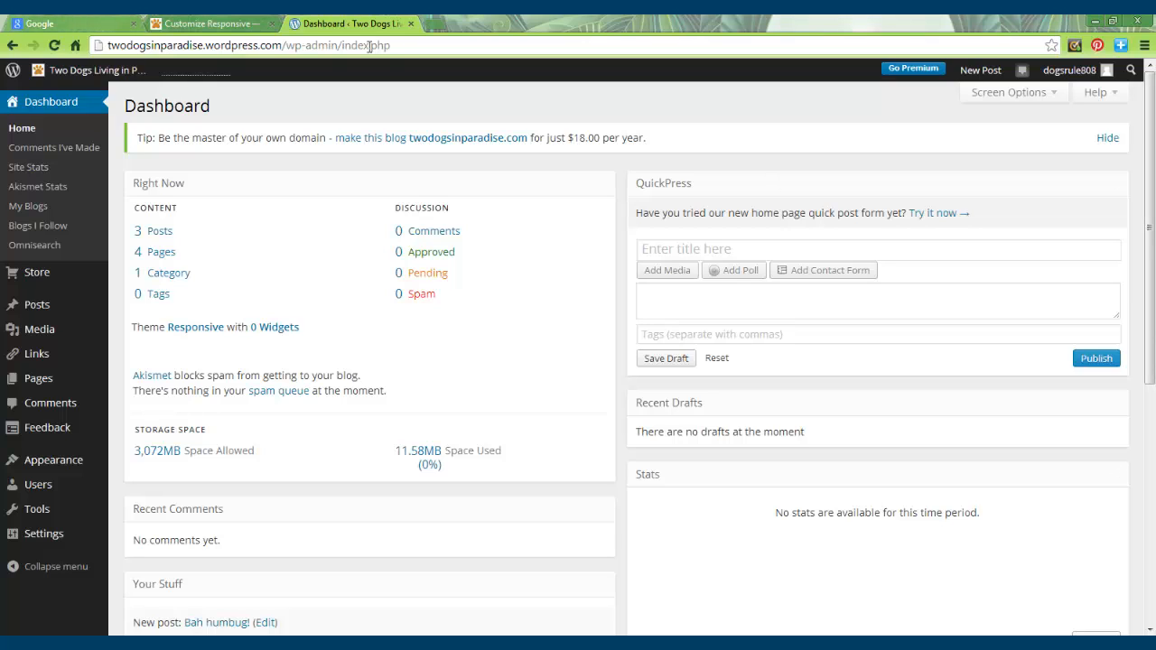
left_click(166, 257)
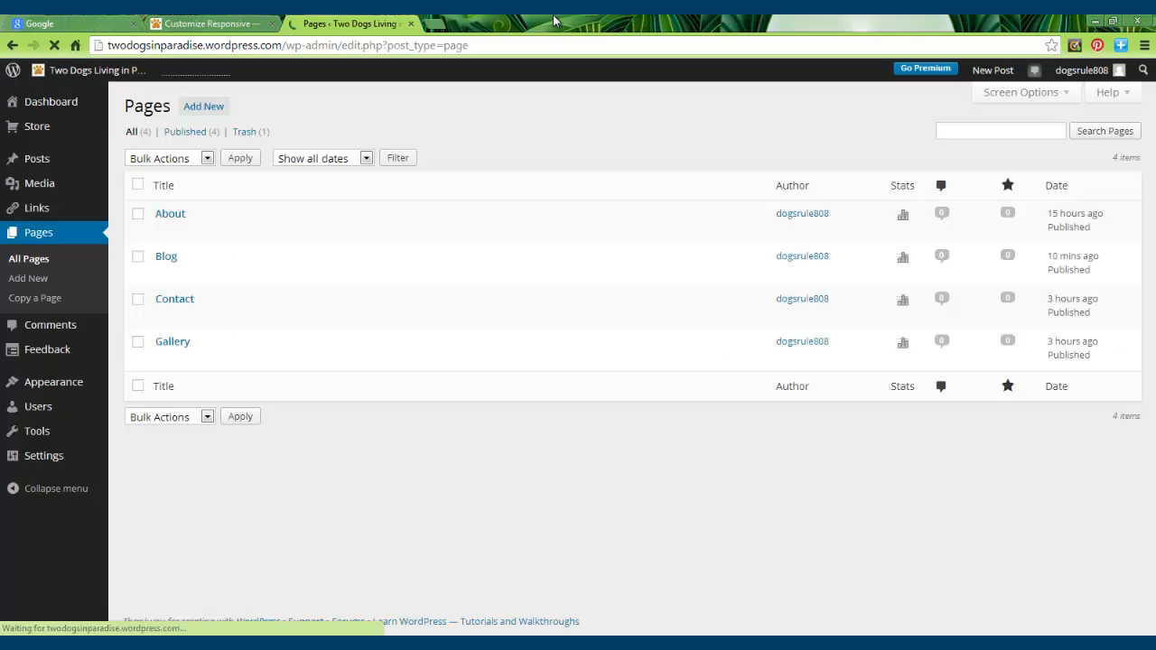
left_click(214, 109)
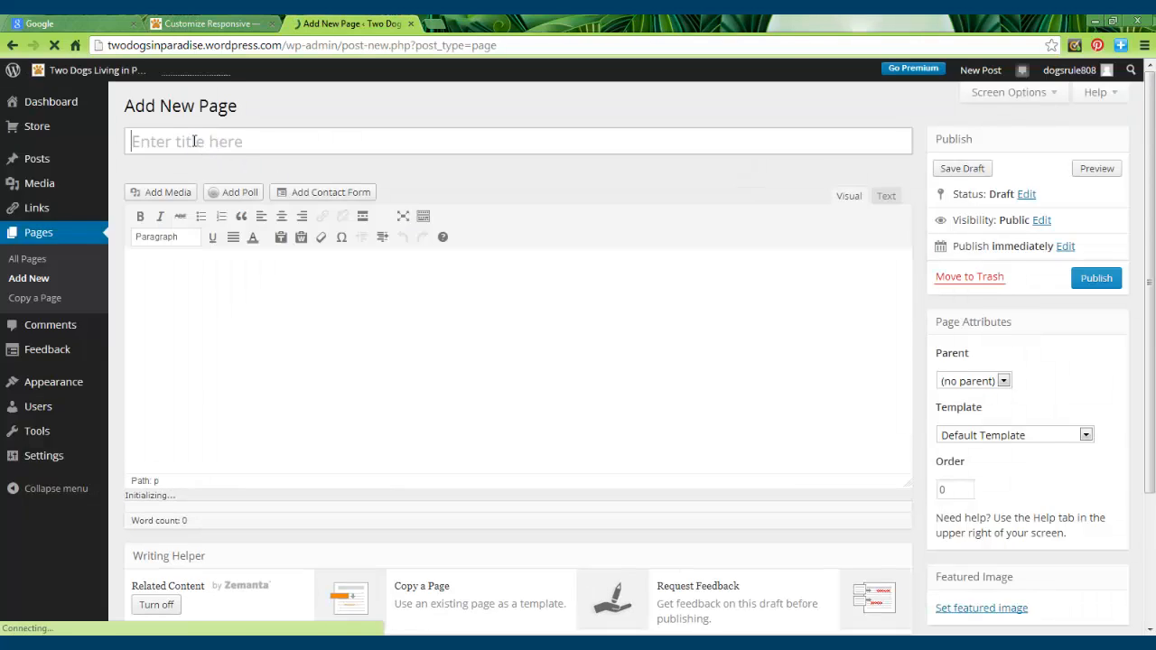
type("Home")
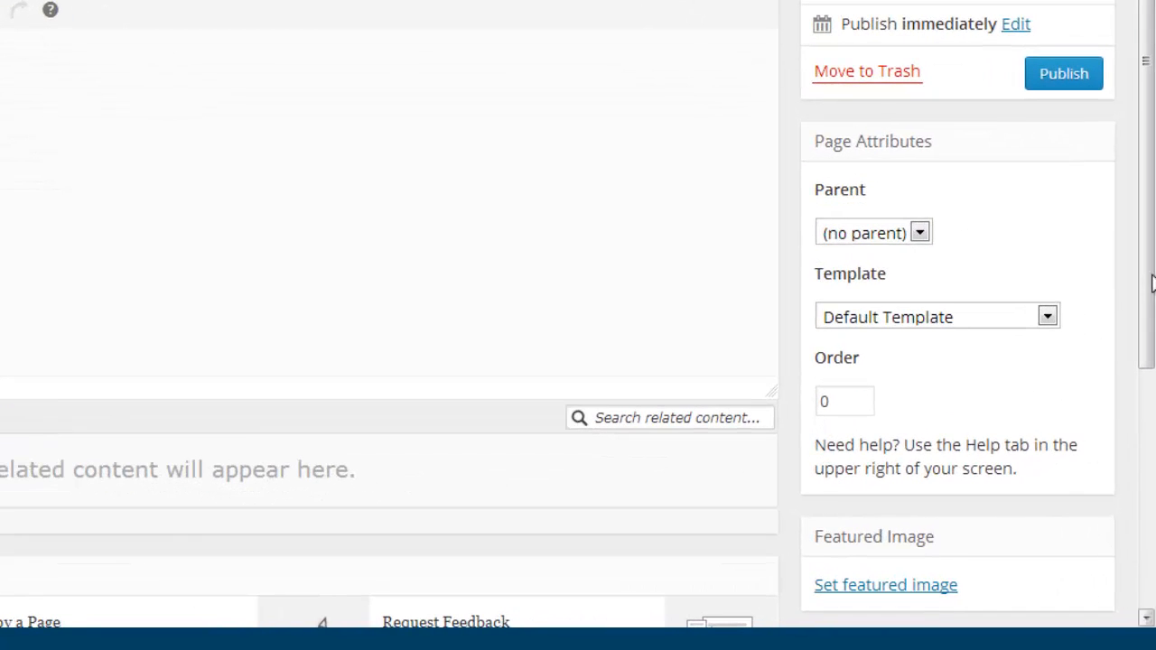
left_click(1048, 318)
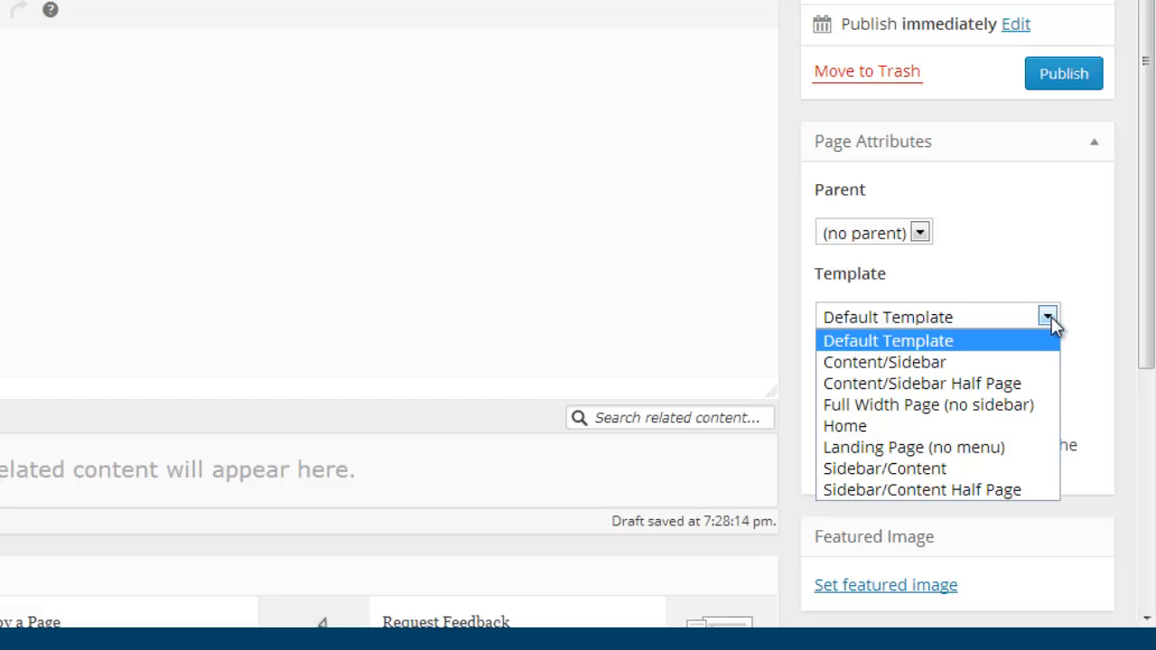
left_click(923, 426)
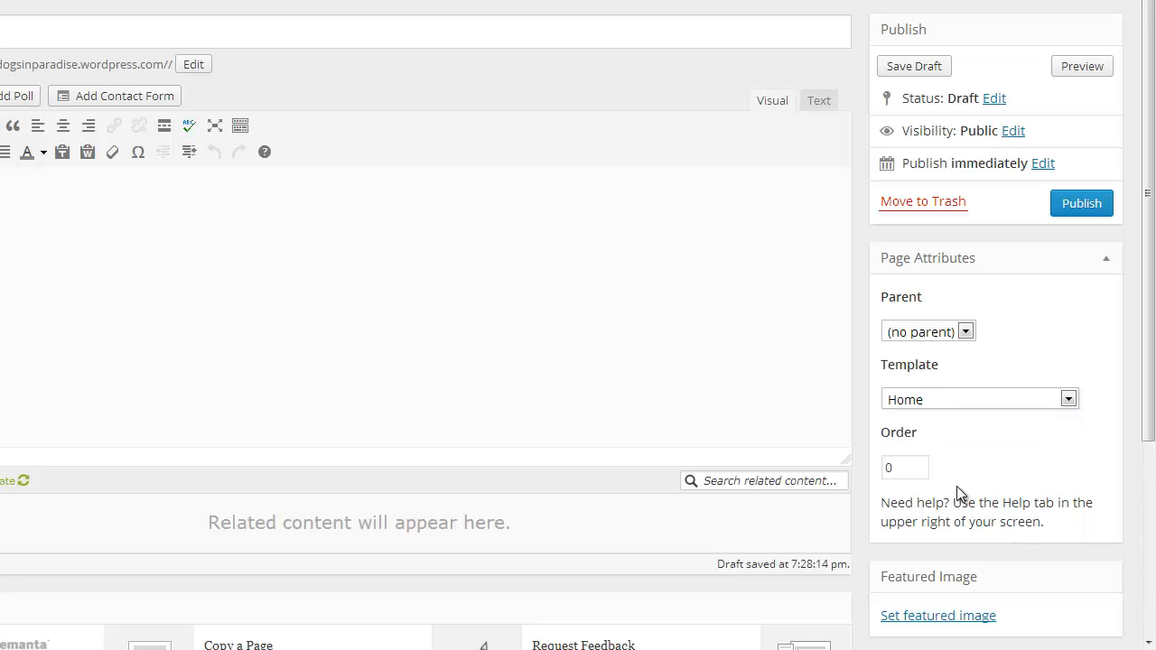
Set home-page-featured-image.png from the media library as the new page's featured image
left_click_drag(1144, 215, 1152, 353)
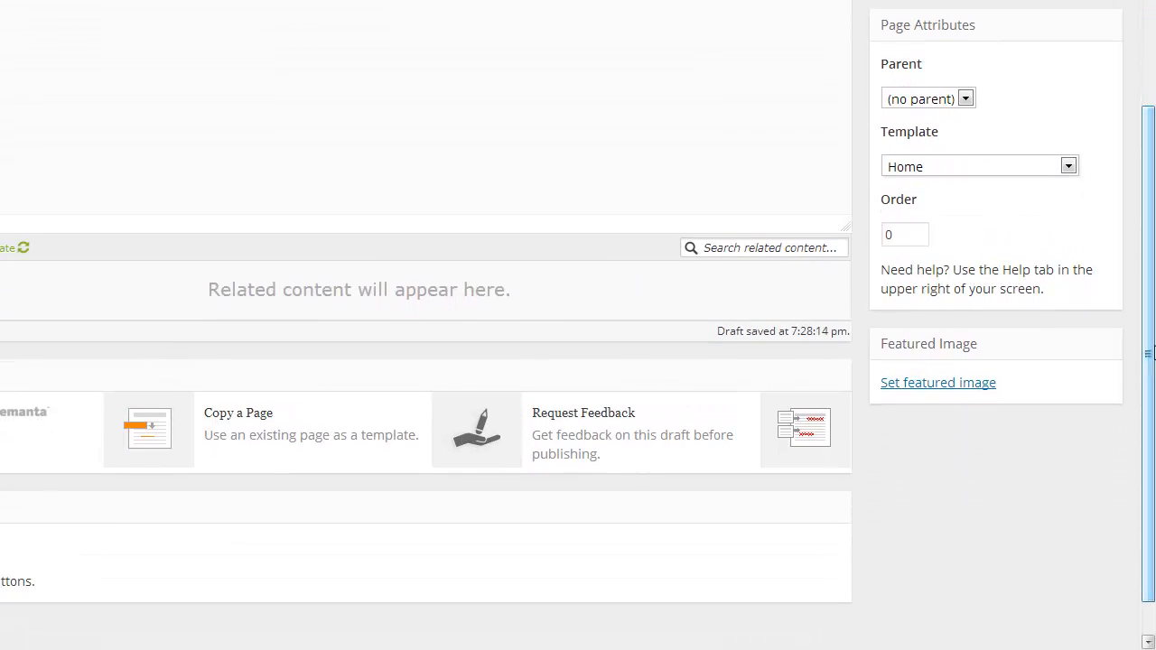
left_click(909, 383)
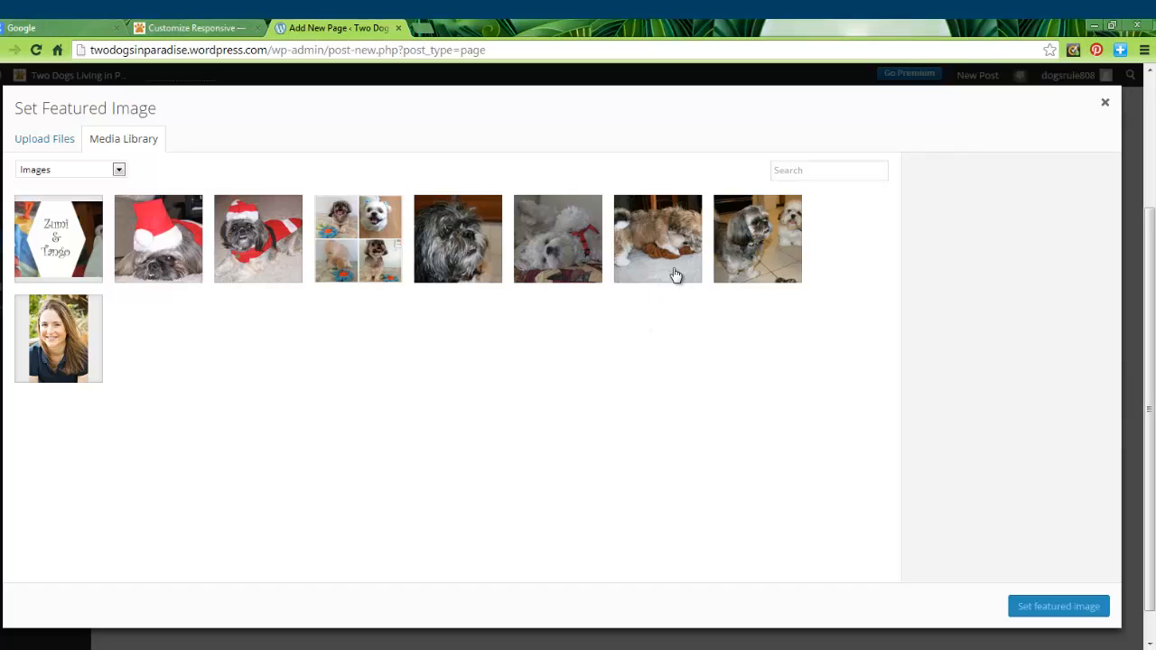
left_click(766, 229)
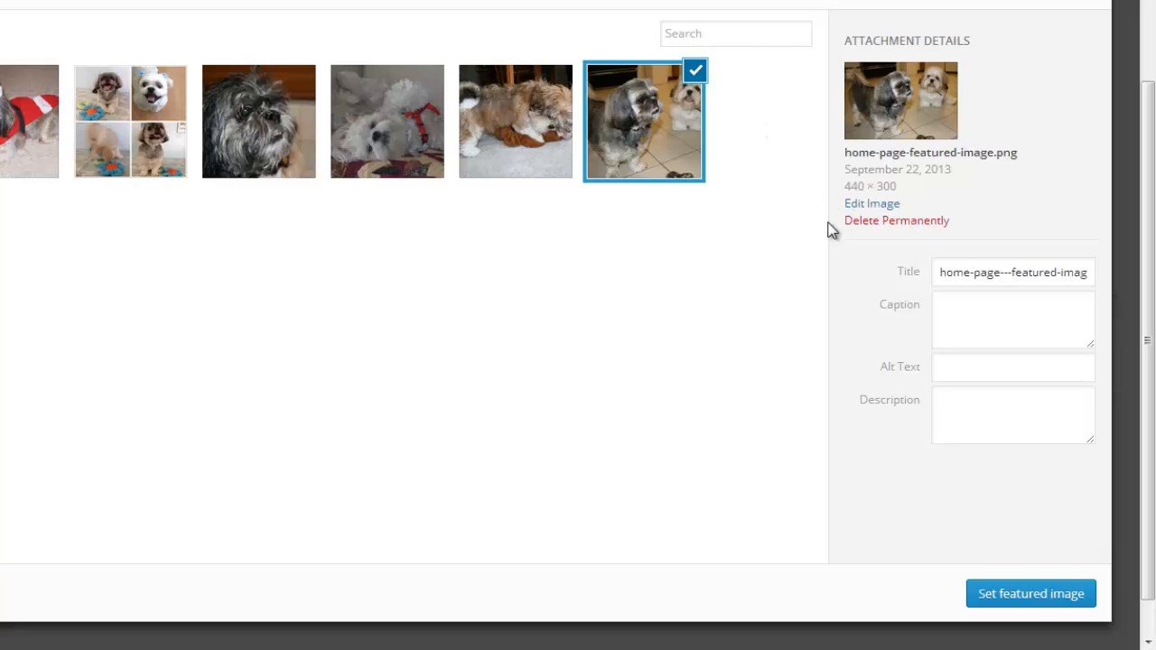
left_click(1036, 603)
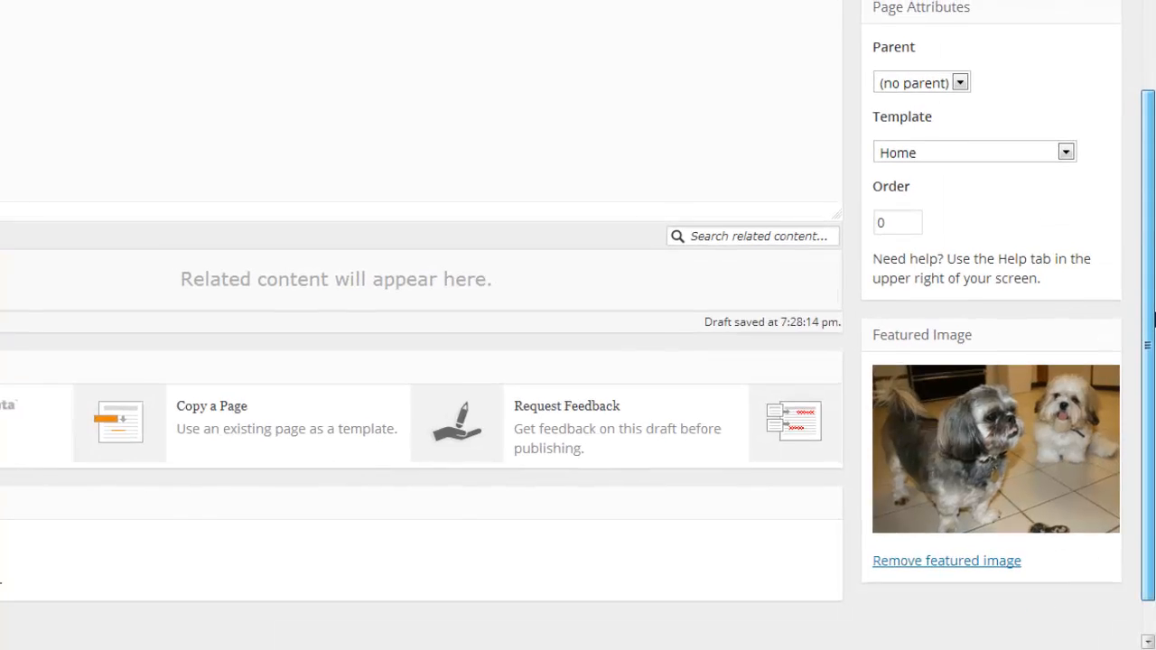
left_click_drag(1153, 316, 1153, 115)
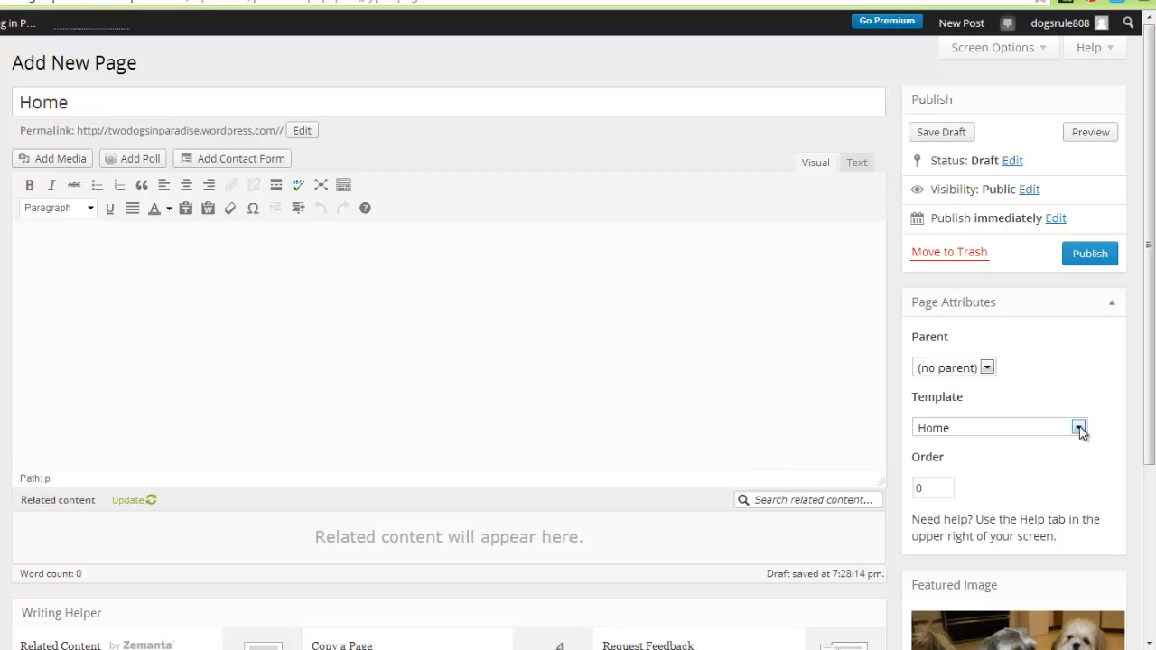
Turn off likes and sharing buttons for the Home page and publish it
scroll(1026, 461, "down", 3)
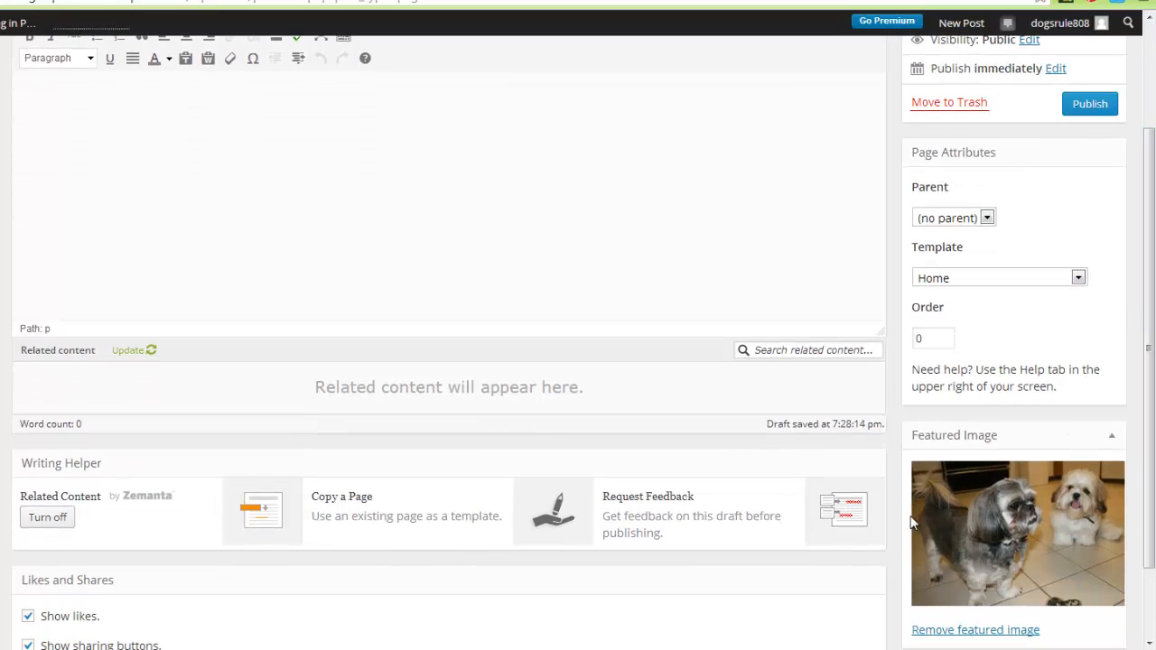
scroll(1026, 461, "down", 2)
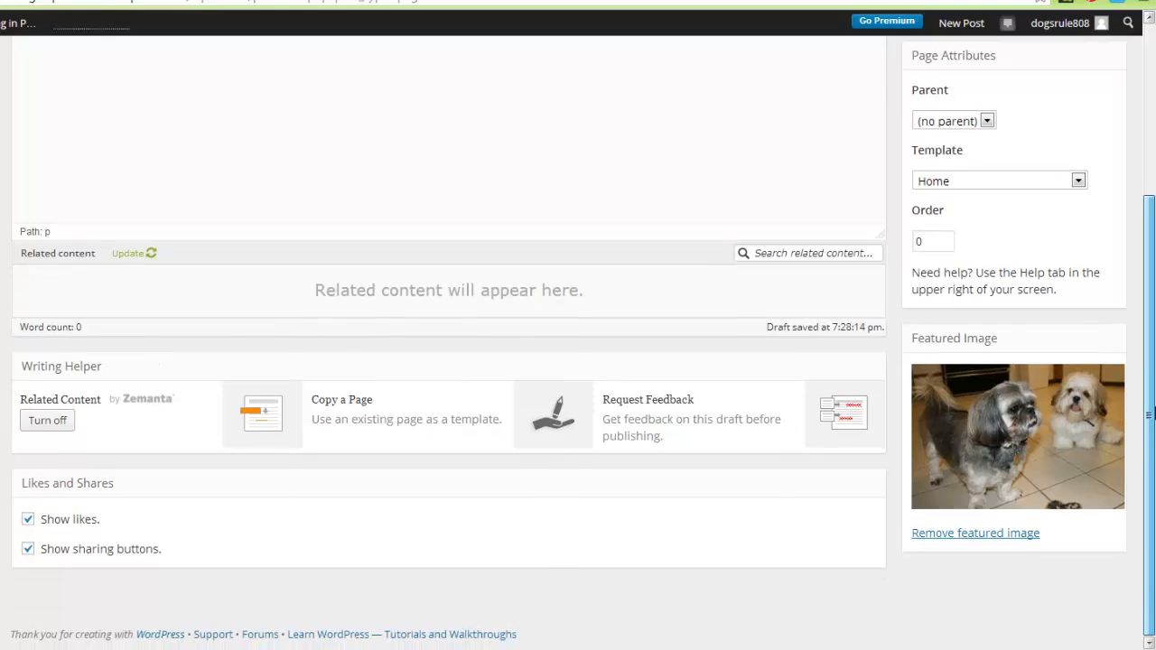
left_click(28, 522)
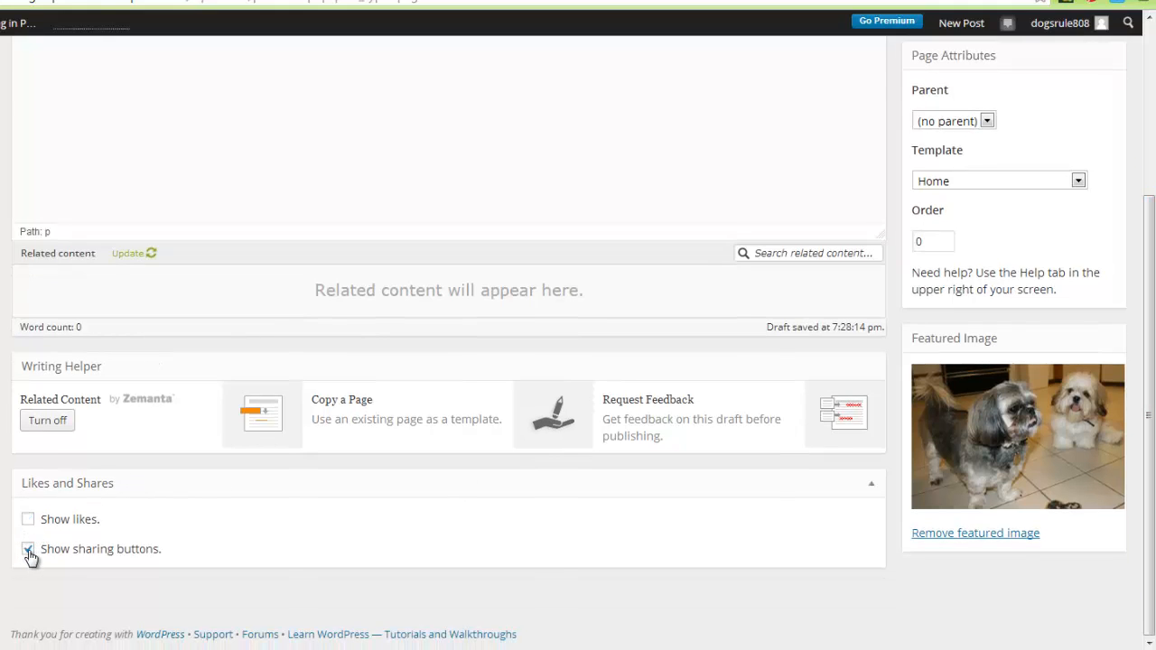
left_click(28, 551)
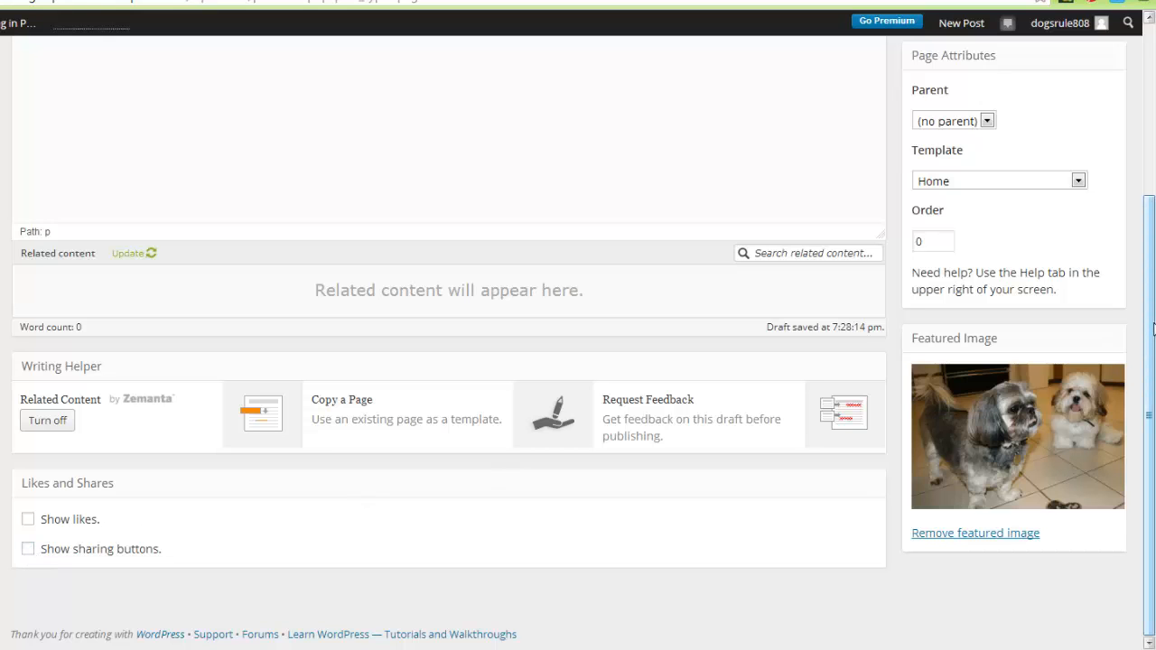
left_click_drag(1153, 327, 1140, 126)
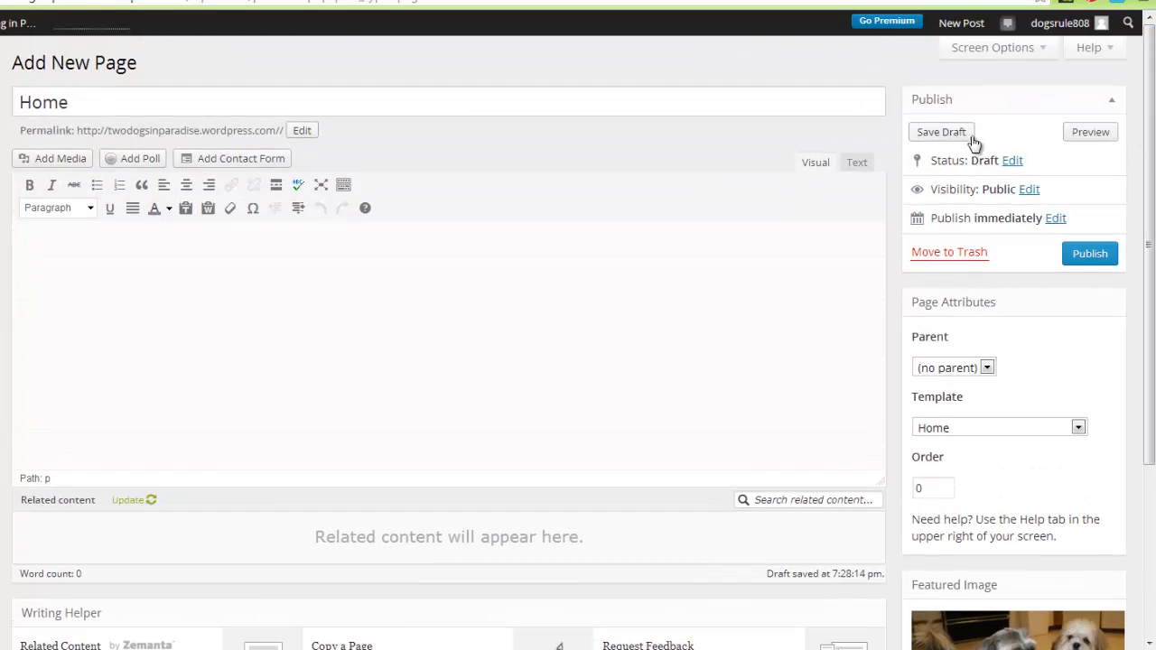
left_click(1078, 264)
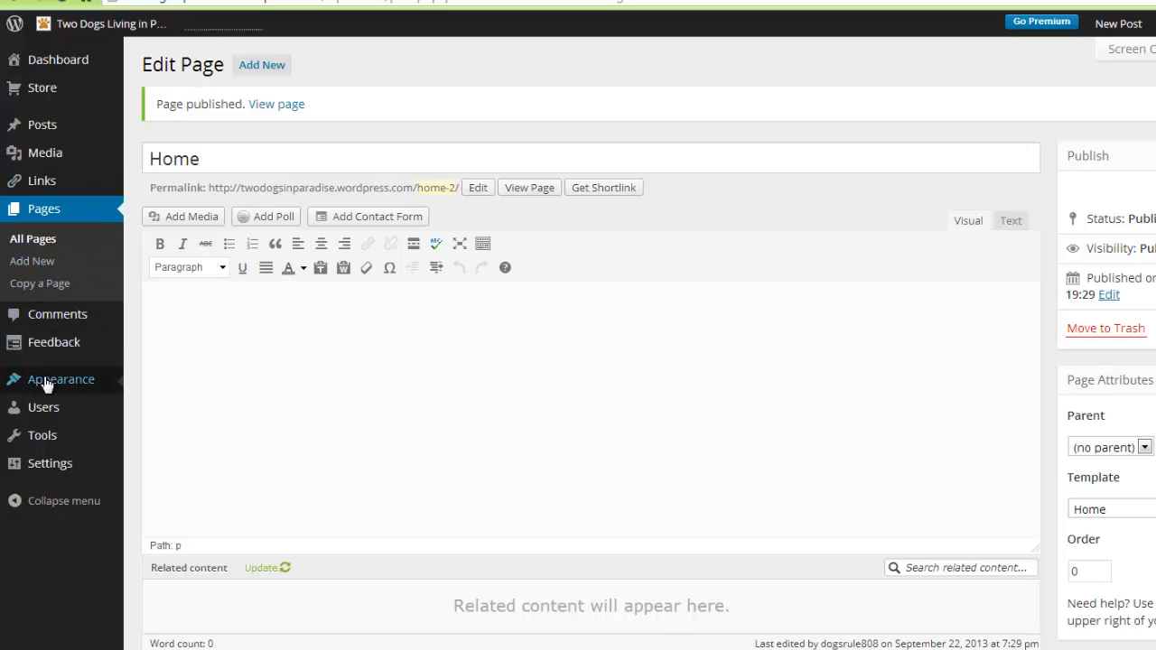
In the customizer's theme options, enable the homepage call-to-action custom link and set its URL to twodogsinparadise.wordpress.com/about
mouse_move(13, 383)
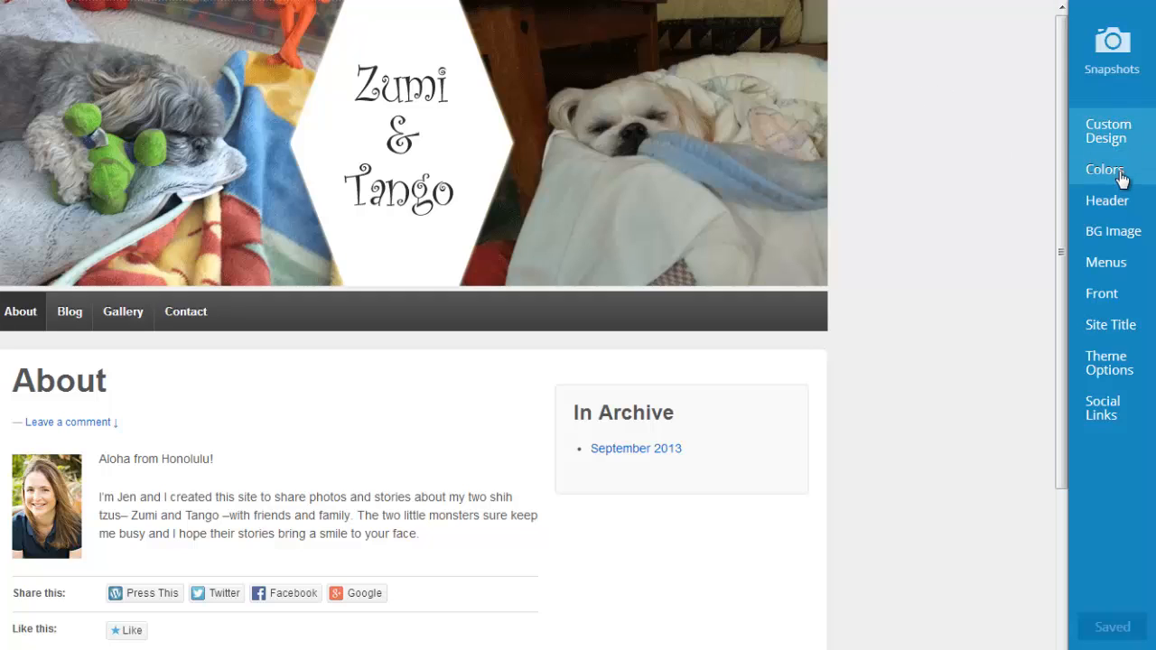
left_click(1120, 377)
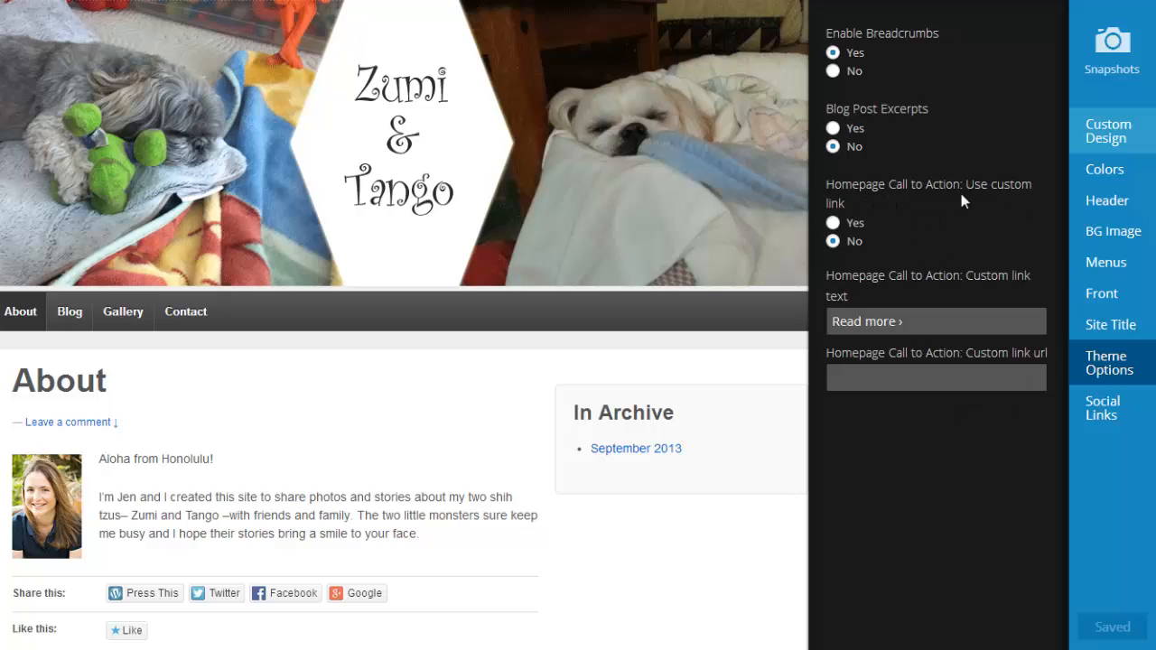
left_click(833, 222)
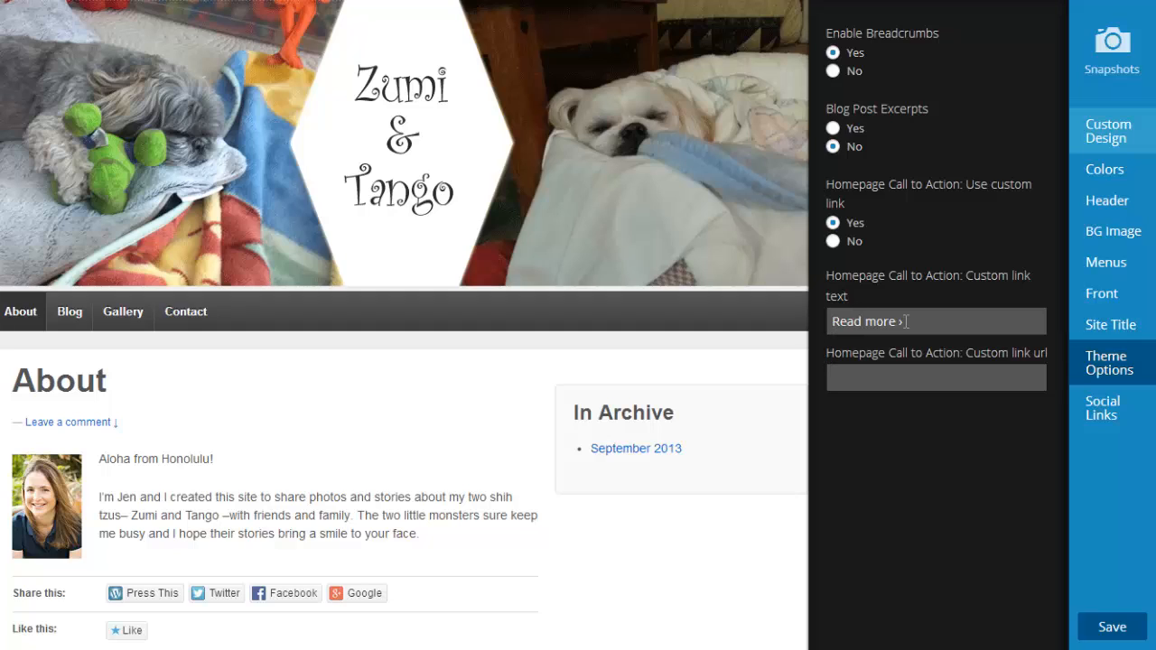
left_click(846, 378)
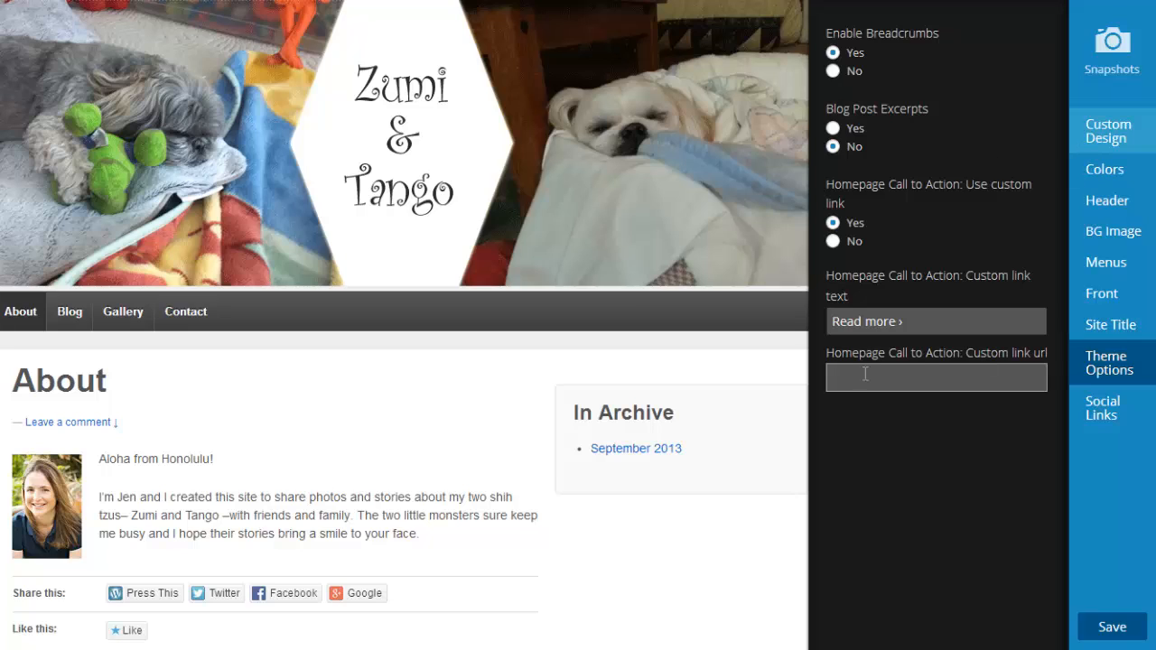
type("twodogsinparadise.wordpress.com/")
type("about")
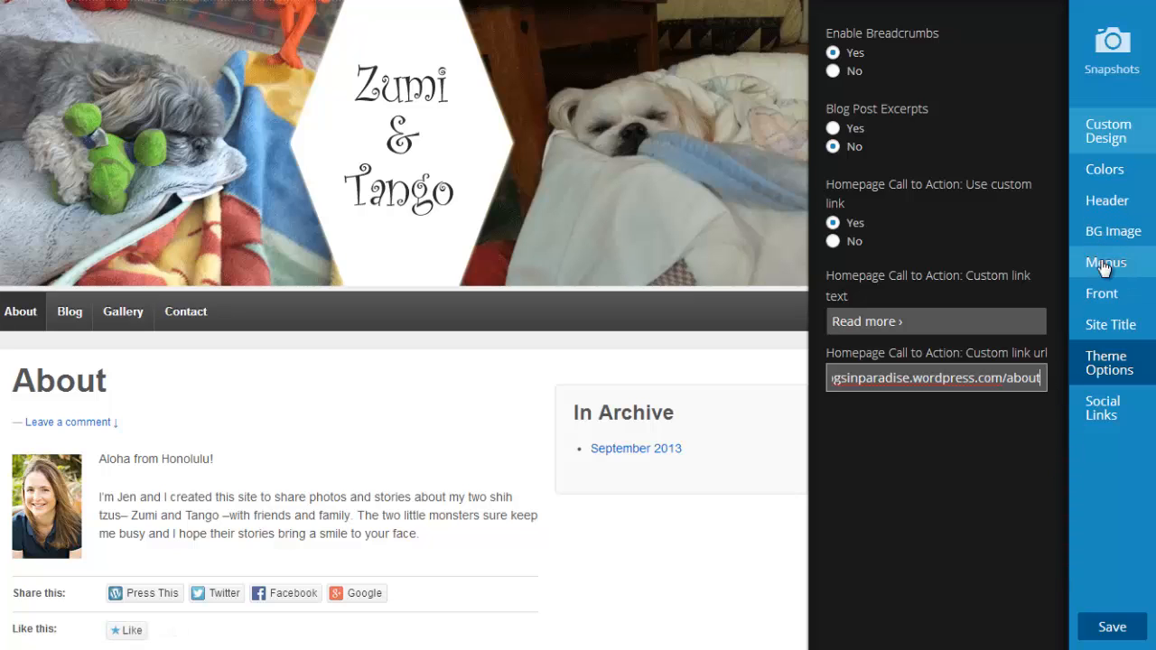
Set the static front page to Home, save the design, and leave the customizer
left_click(1103, 299)
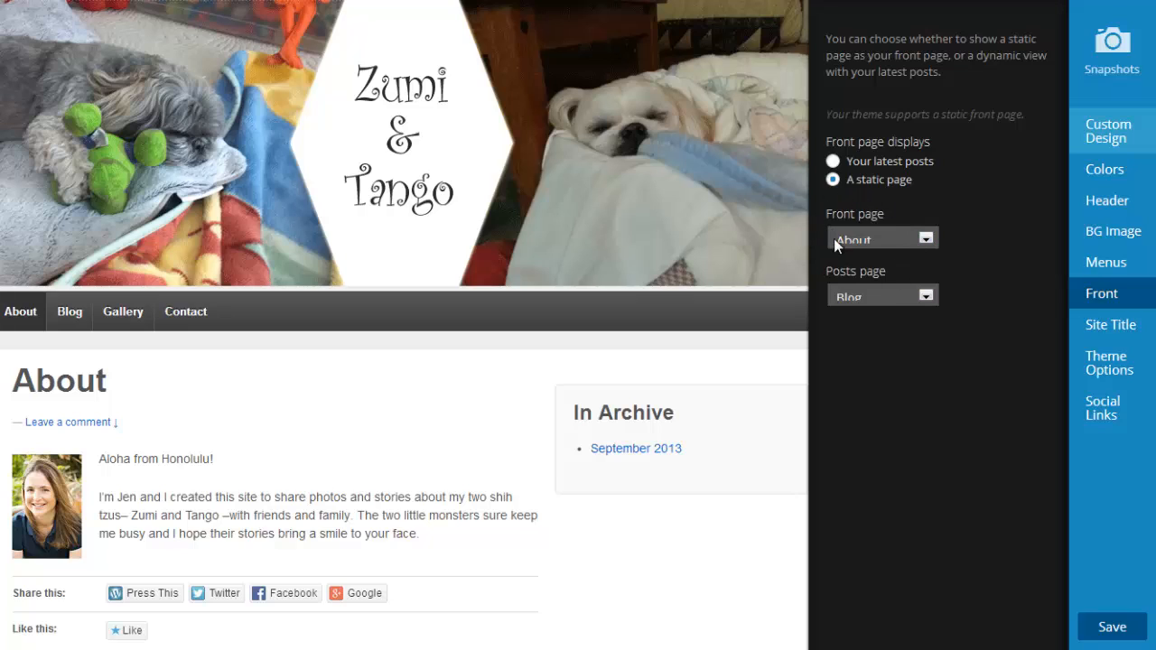
left_click(926, 240)
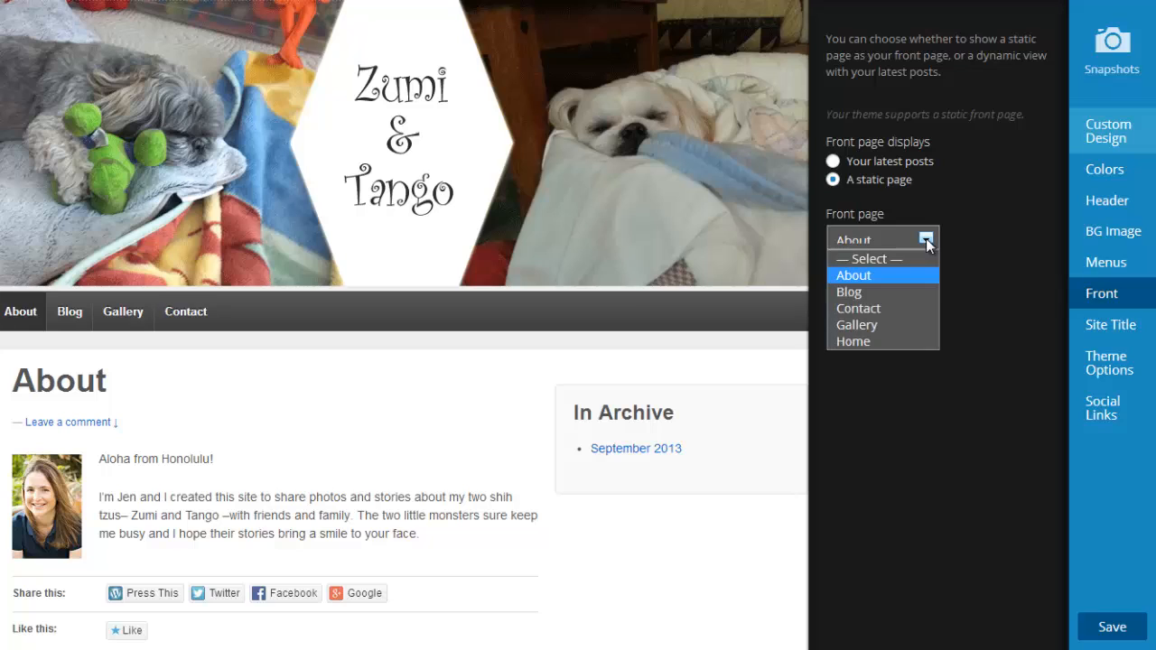
left_click(864, 343)
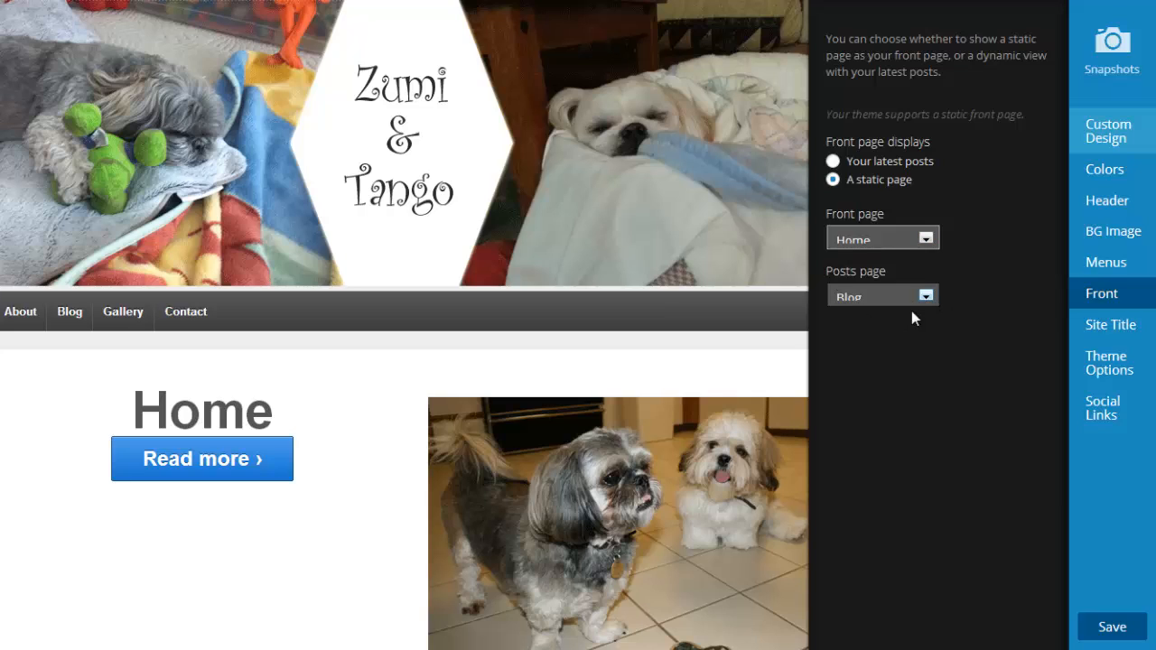
left_click(1117, 625)
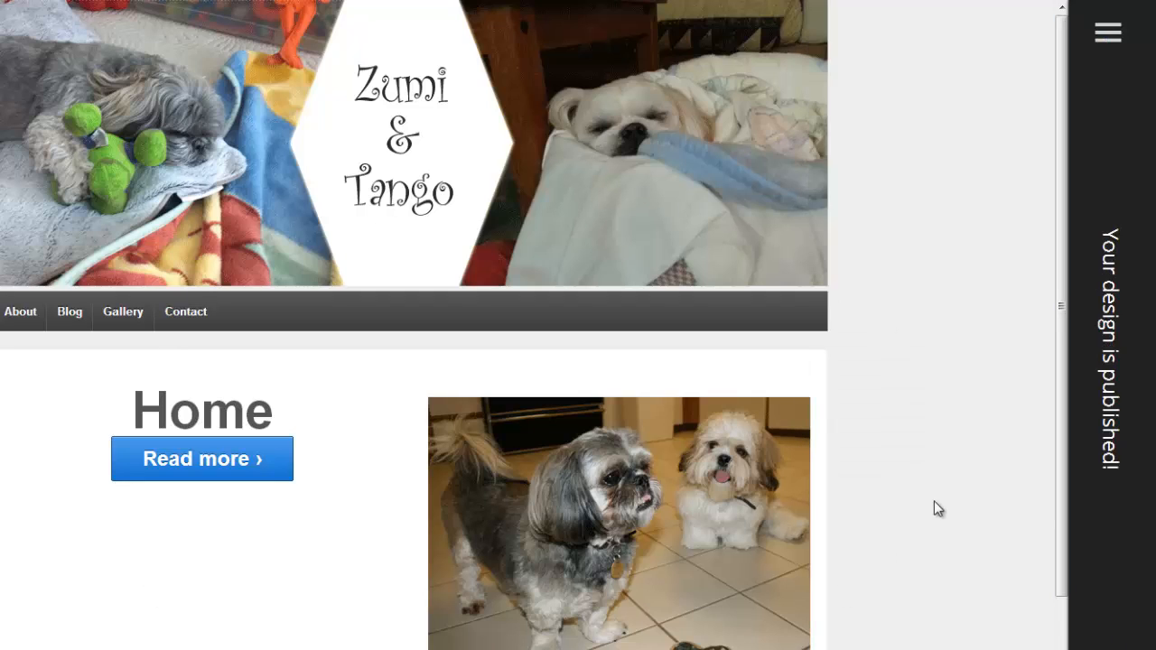
left_click(1111, 289)
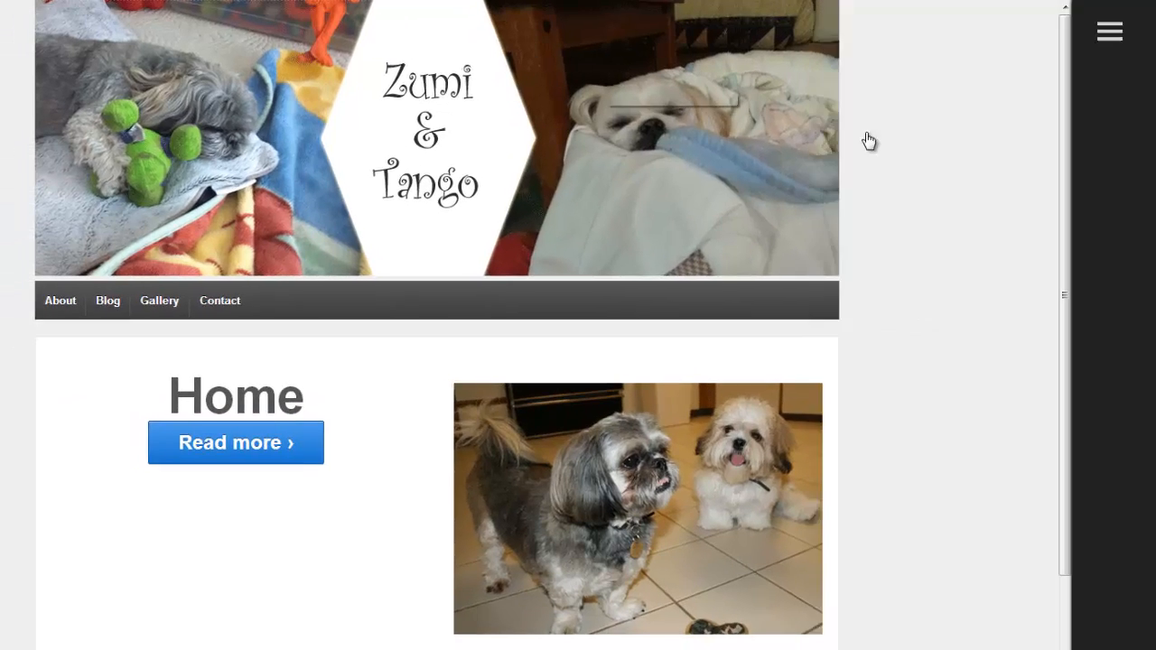
mouse_move(1085, 614)
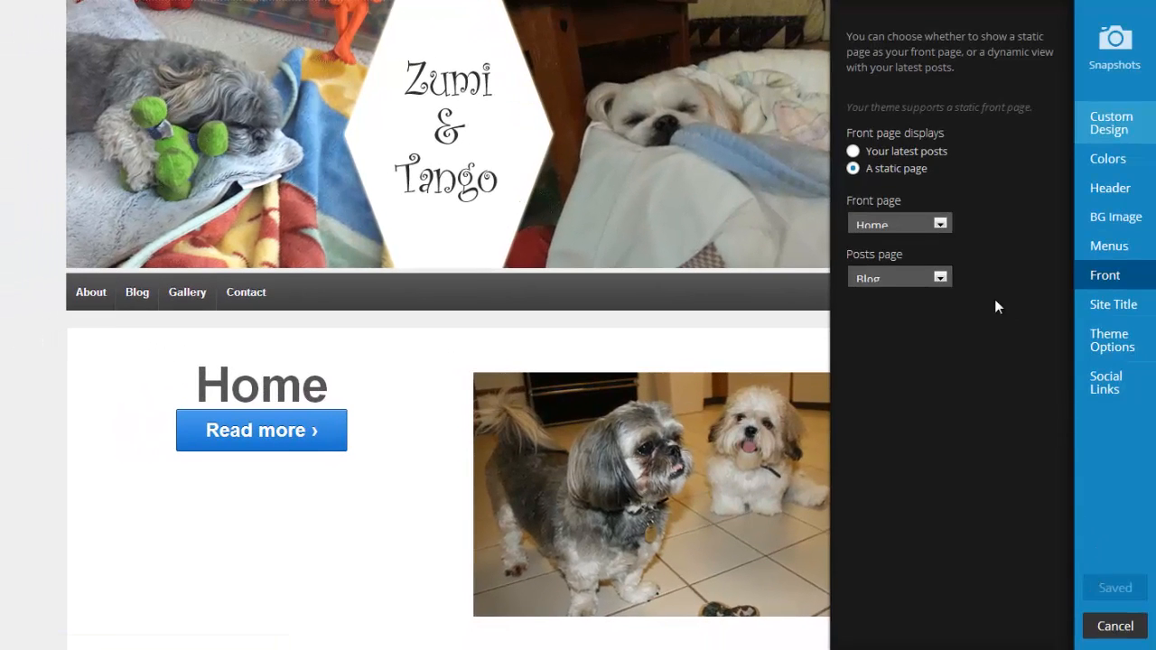
left_click(1115, 626)
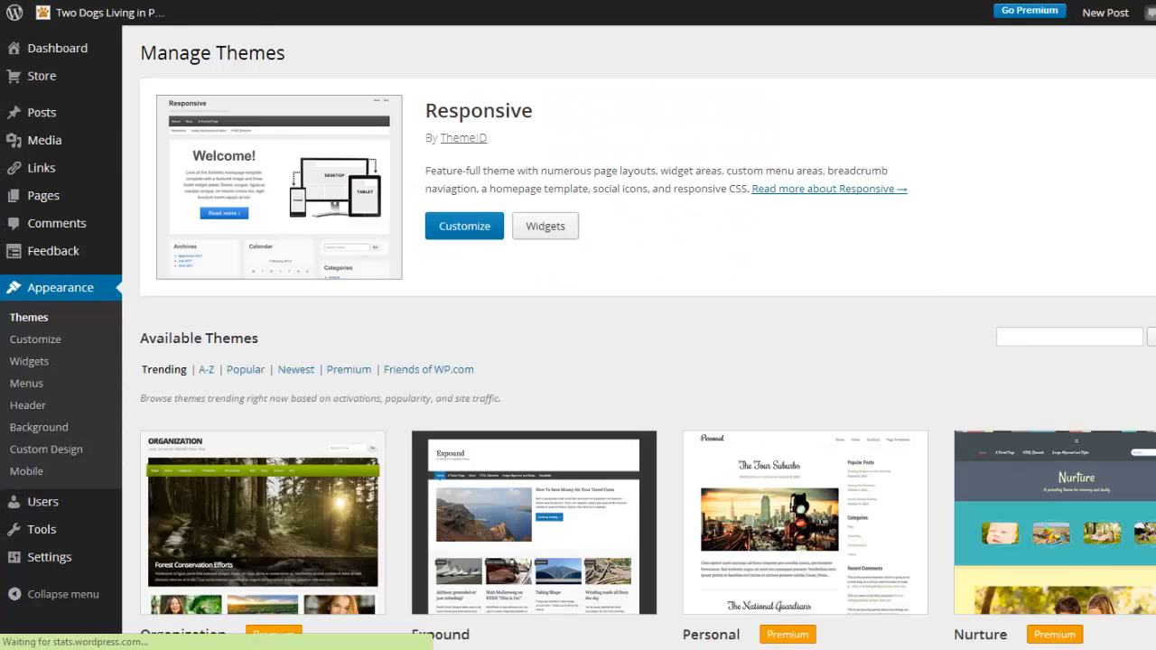
View the live site's front page, test its Read more link, and return to the front page
left_click(92, 15)
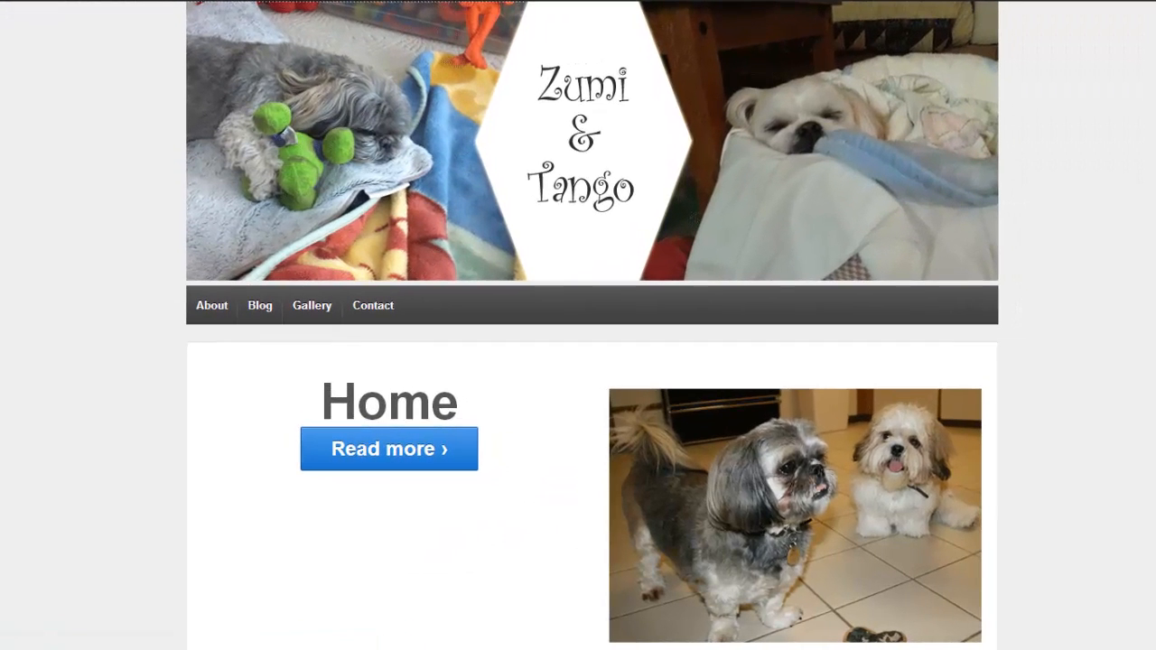
scroll(591, 637, "down", 3)
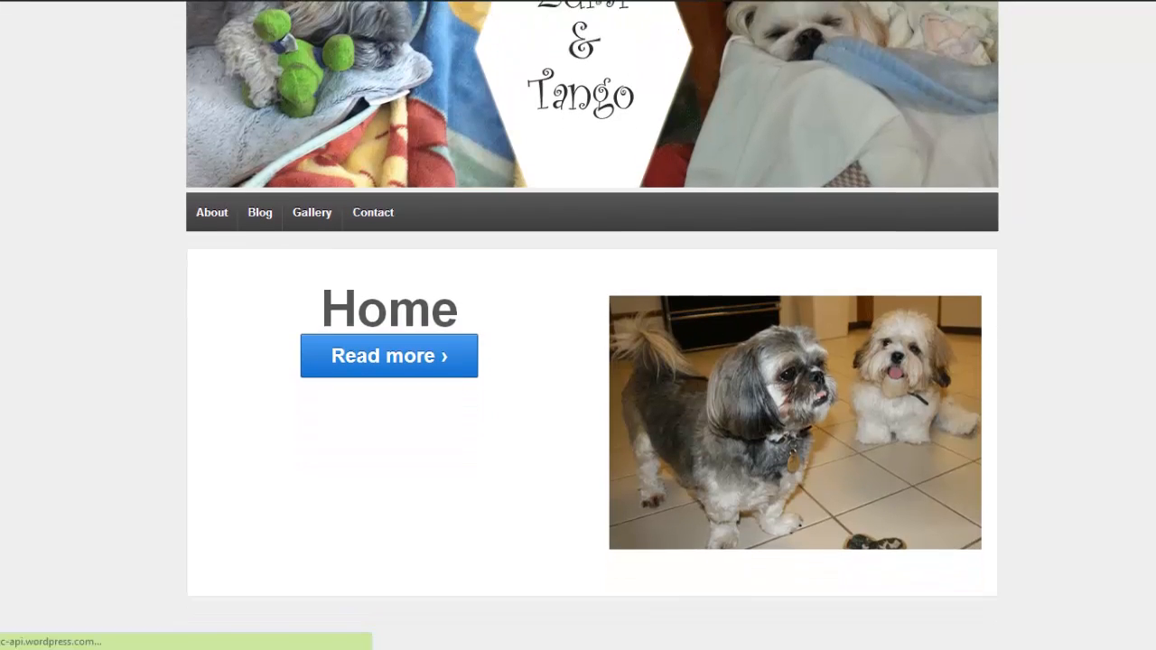
scroll(591, 645, "up", 3)
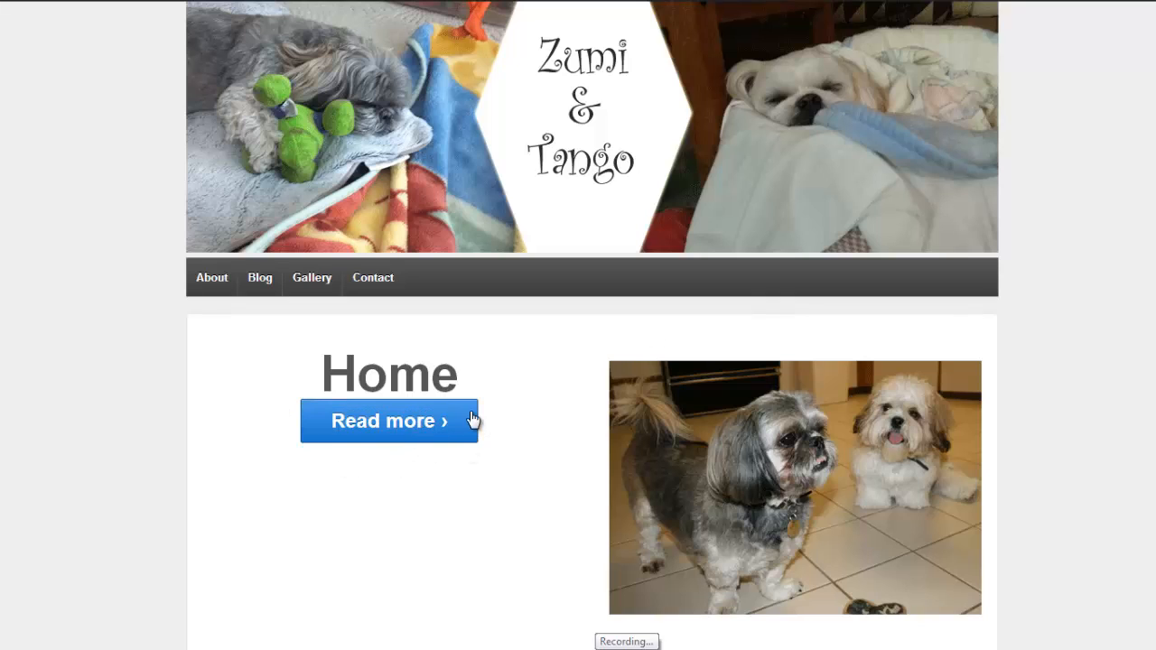
left_click(414, 433)
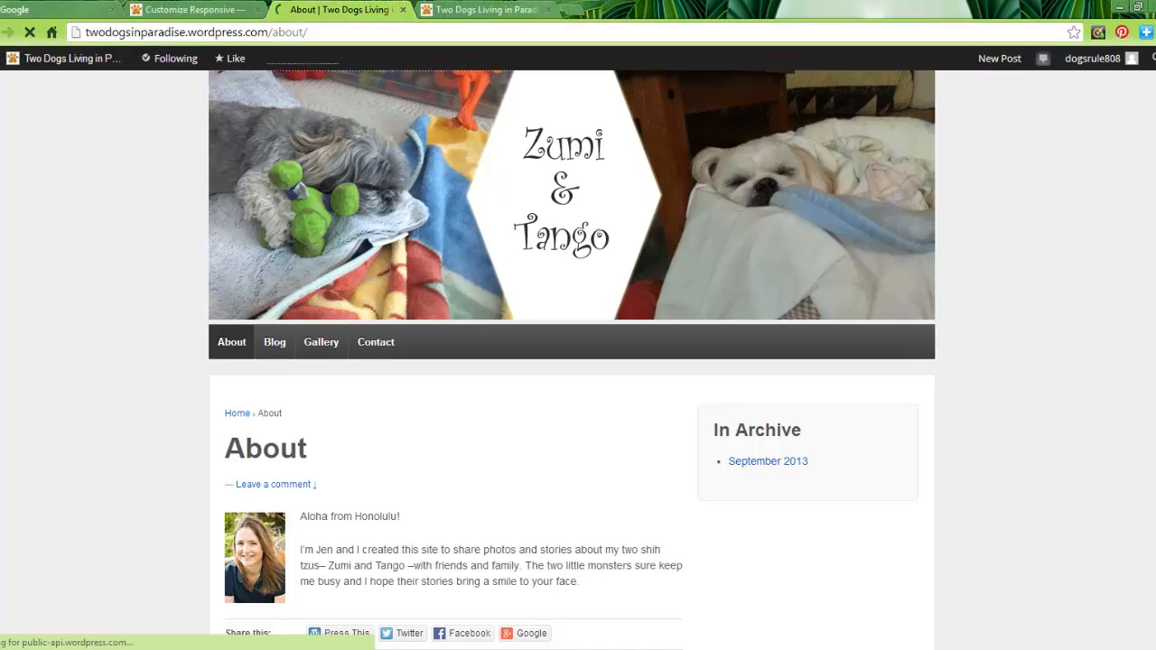
left_click(1, 32)
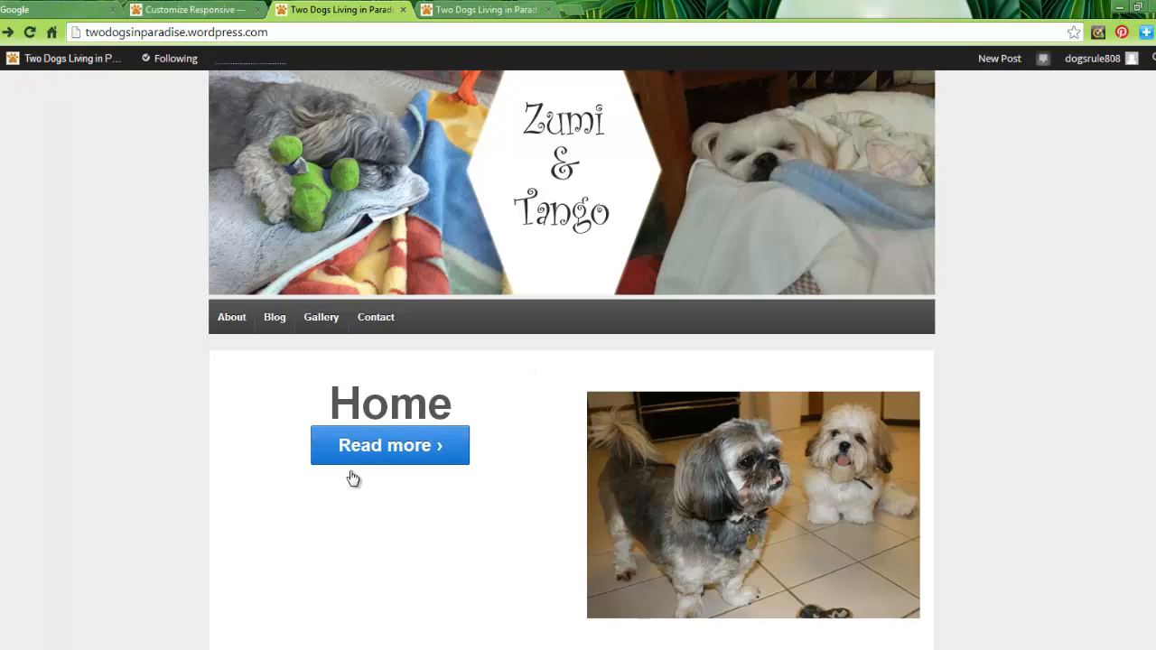
From the dashboard's page list, open the Home page for editing and change its title to "Welcome"
mouse_move(36, 59)
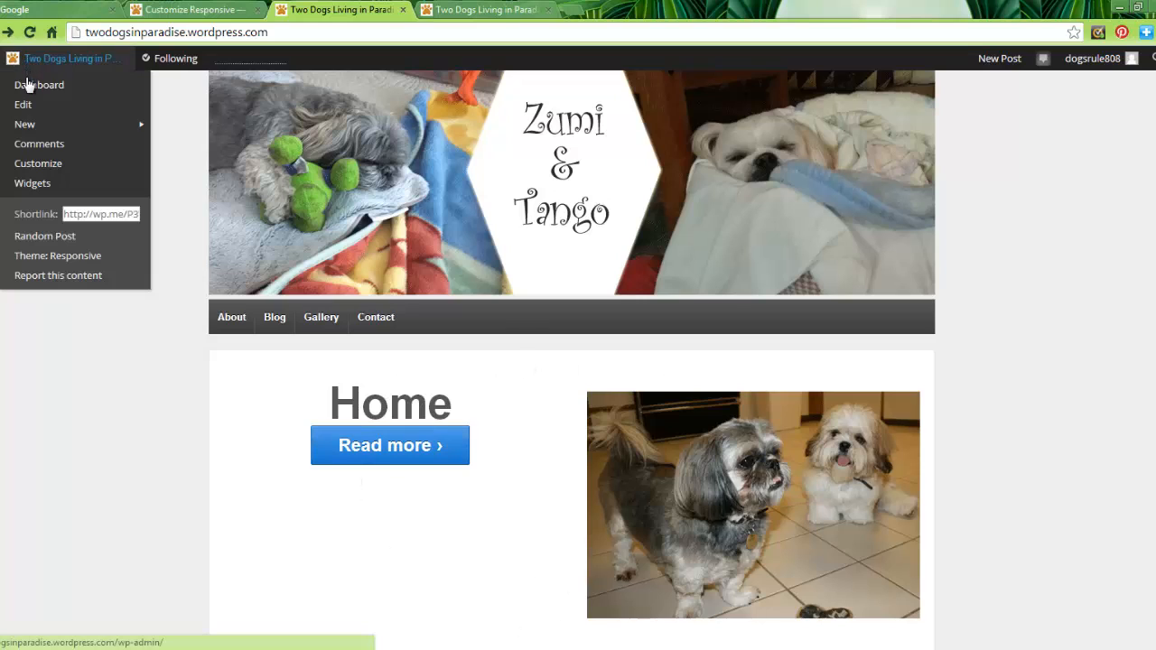
left_click(28, 86)
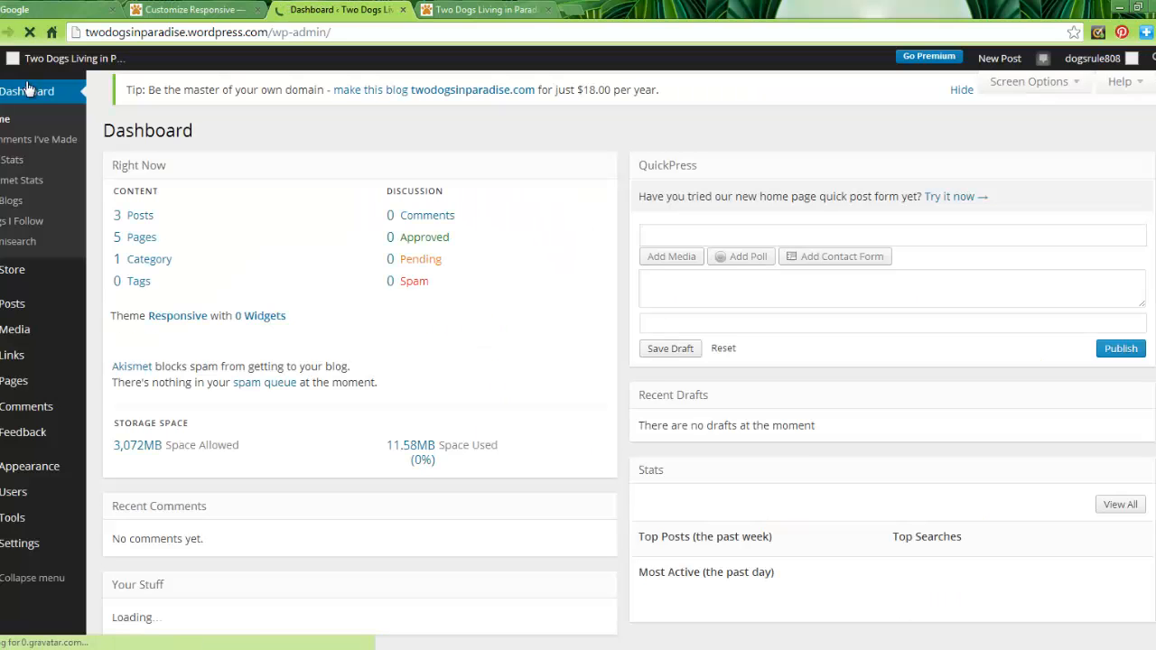
left_click(142, 257)
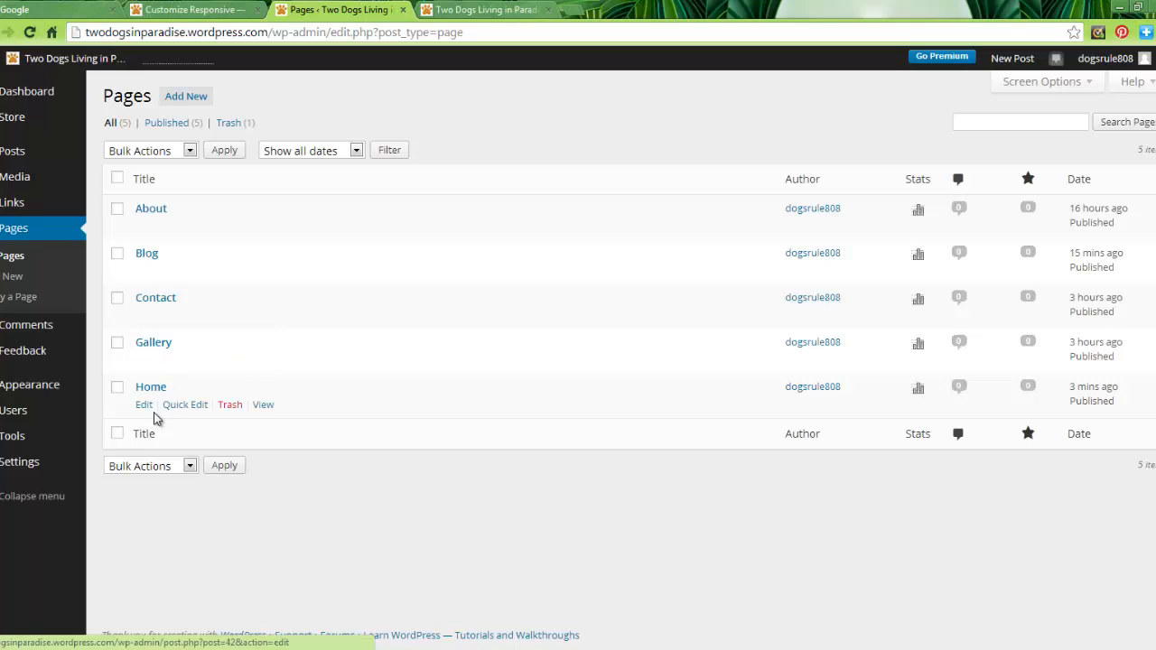
left_click(144, 408)
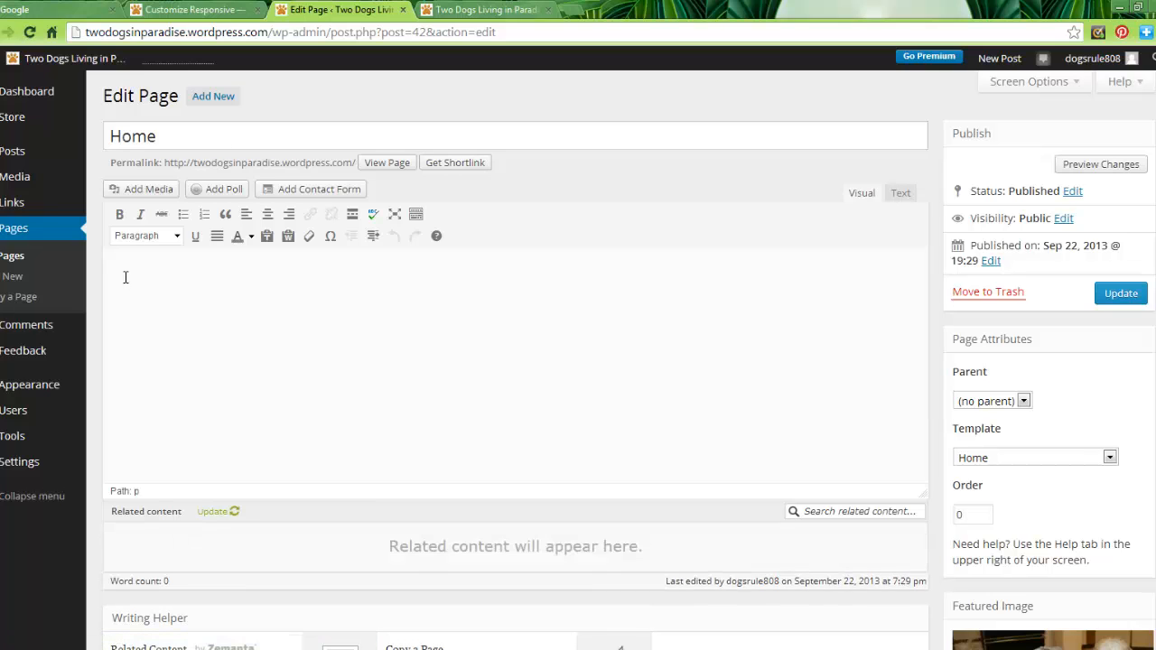
double_click(138, 134)
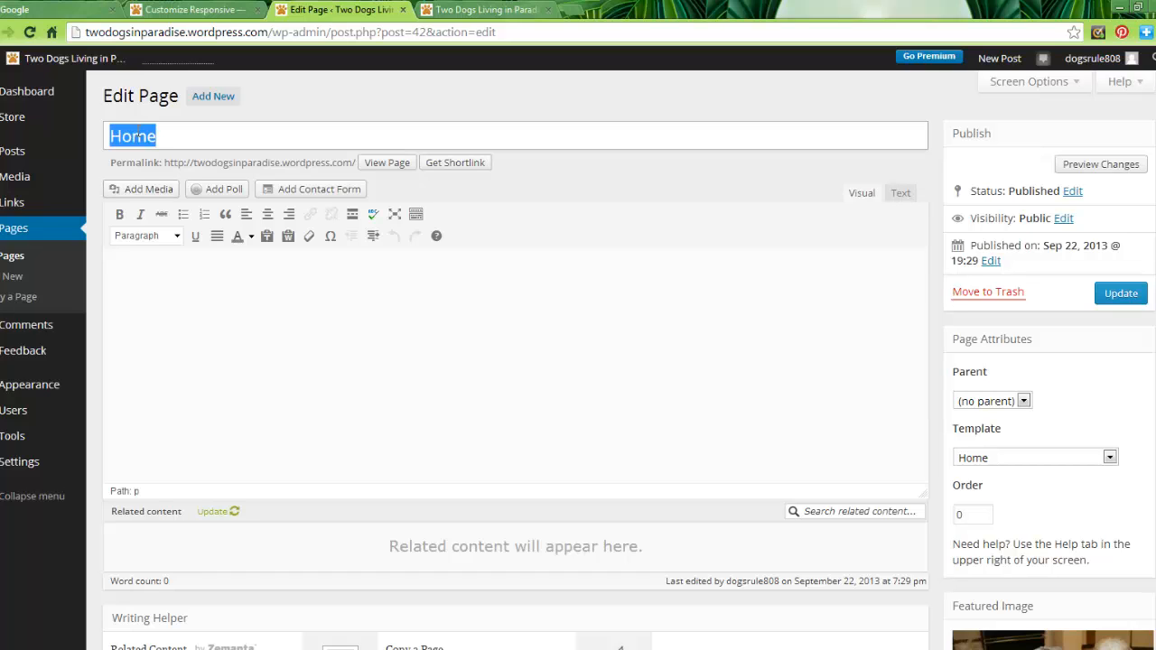
type("Welcome")
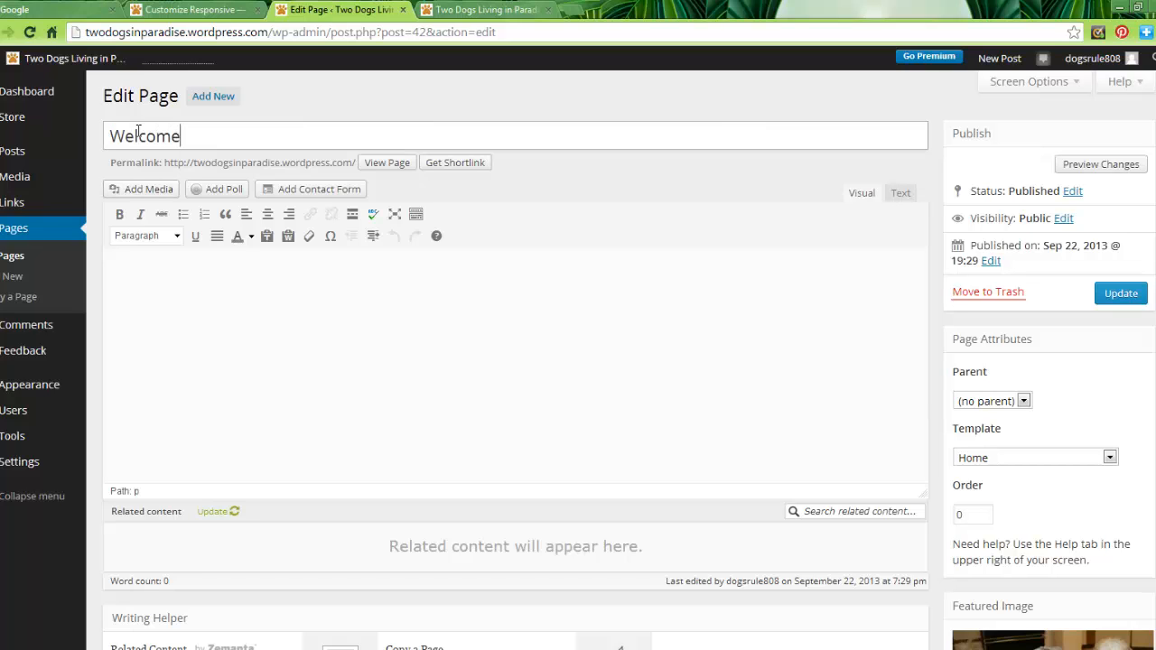
left_click(154, 276)
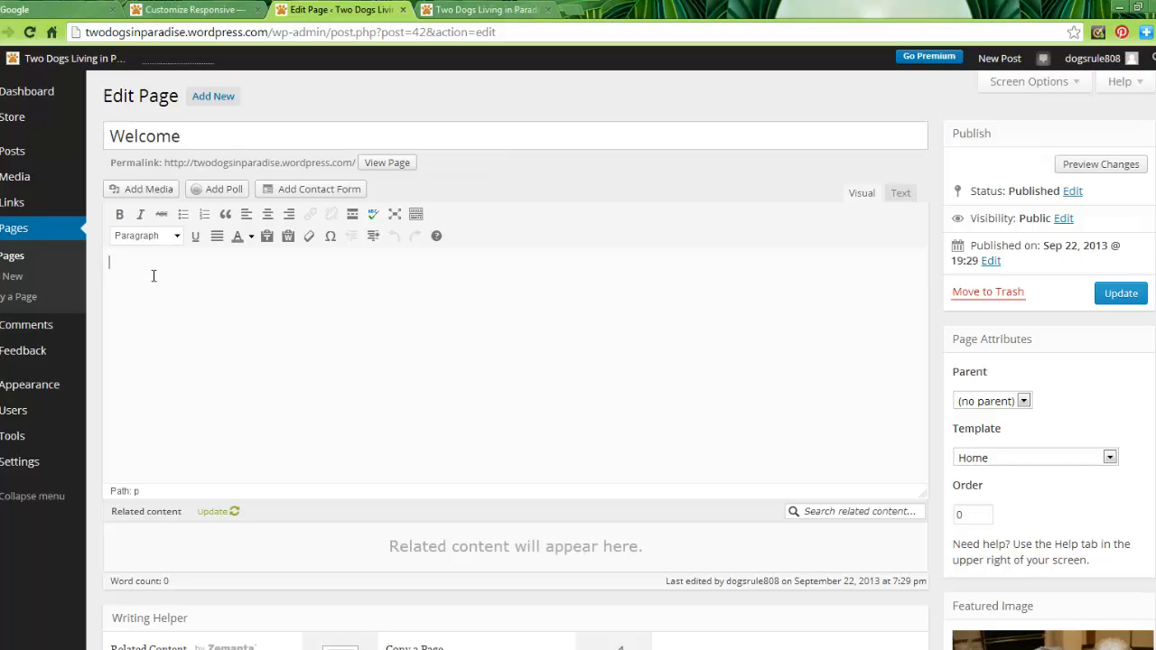
Enter "Follow the adventures of Zumi and Tango in Honolulu." as the Welcome page's body text and update the page
key("BackSpace")
type("Follw th")
key("BackSpace")
type("ow the adventures o")
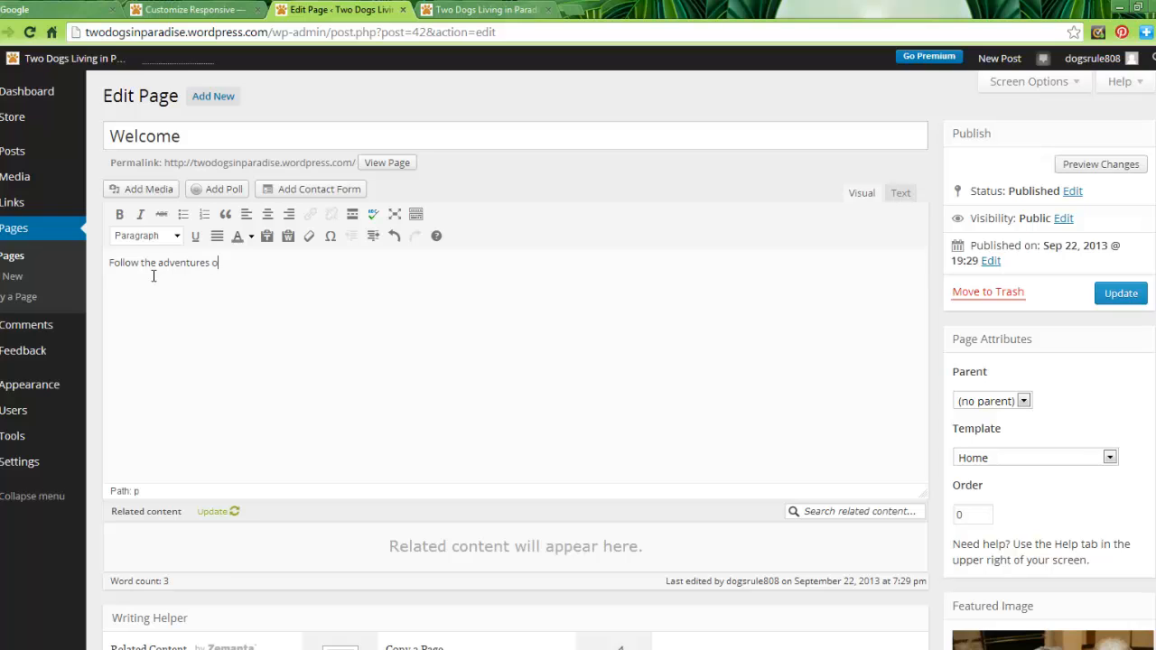
type("f Zumi and Tango in Honolulu.")
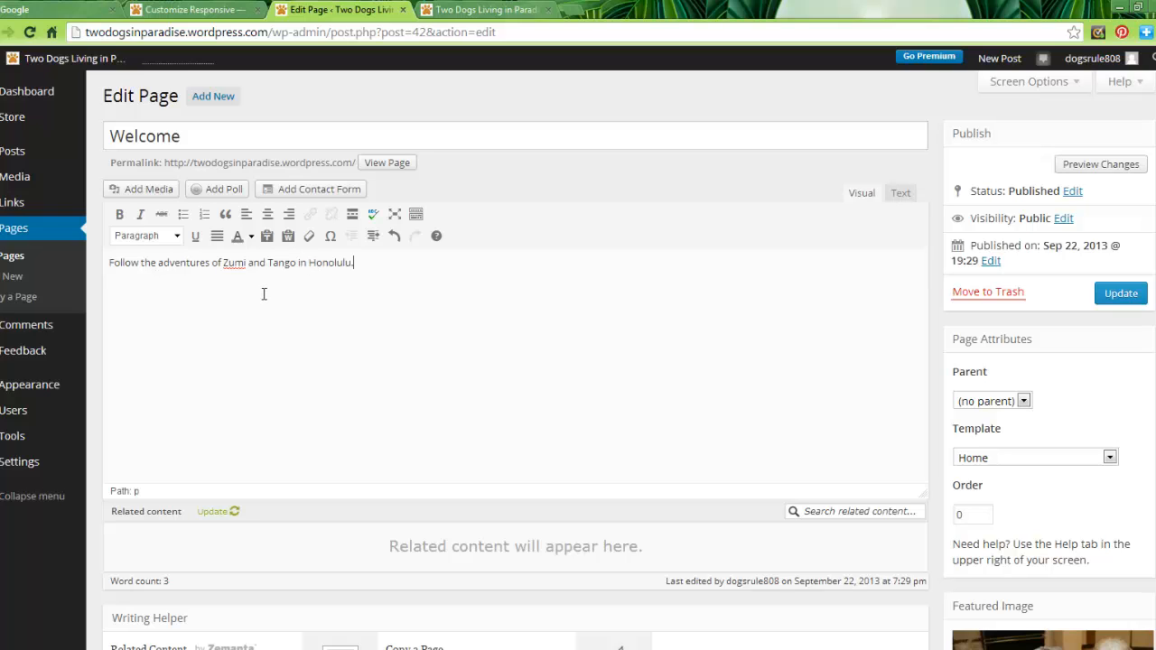
left_click(1120, 293)
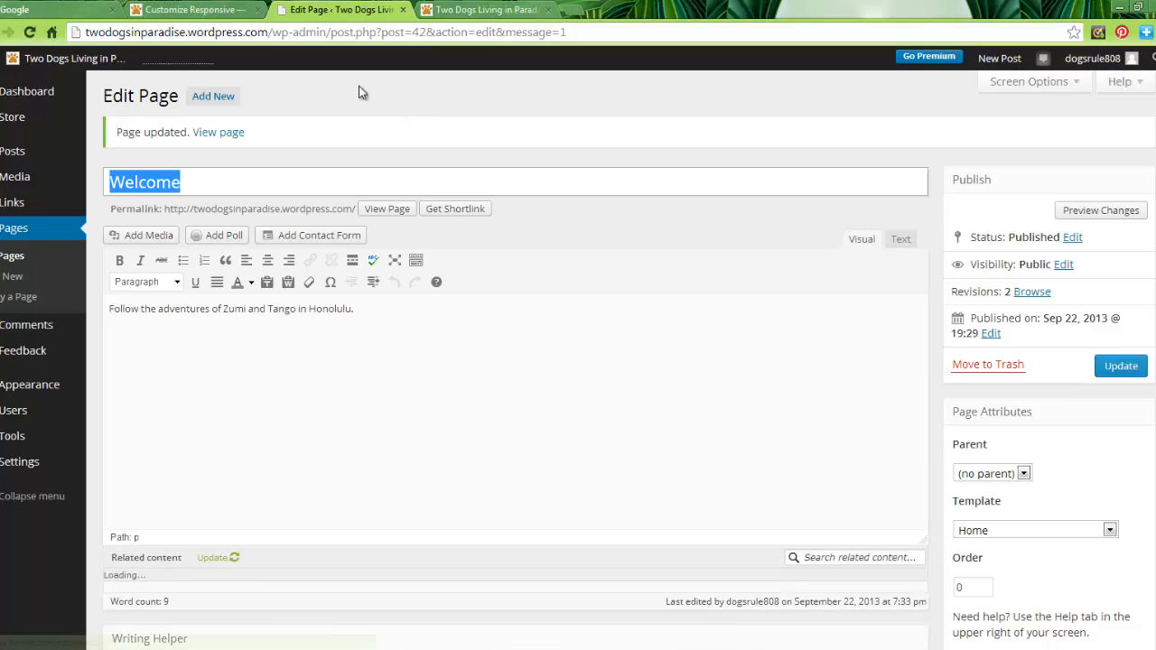
View the updated front page on the live site, test its Read more link, and go back to the front page
left_click(51, 59)
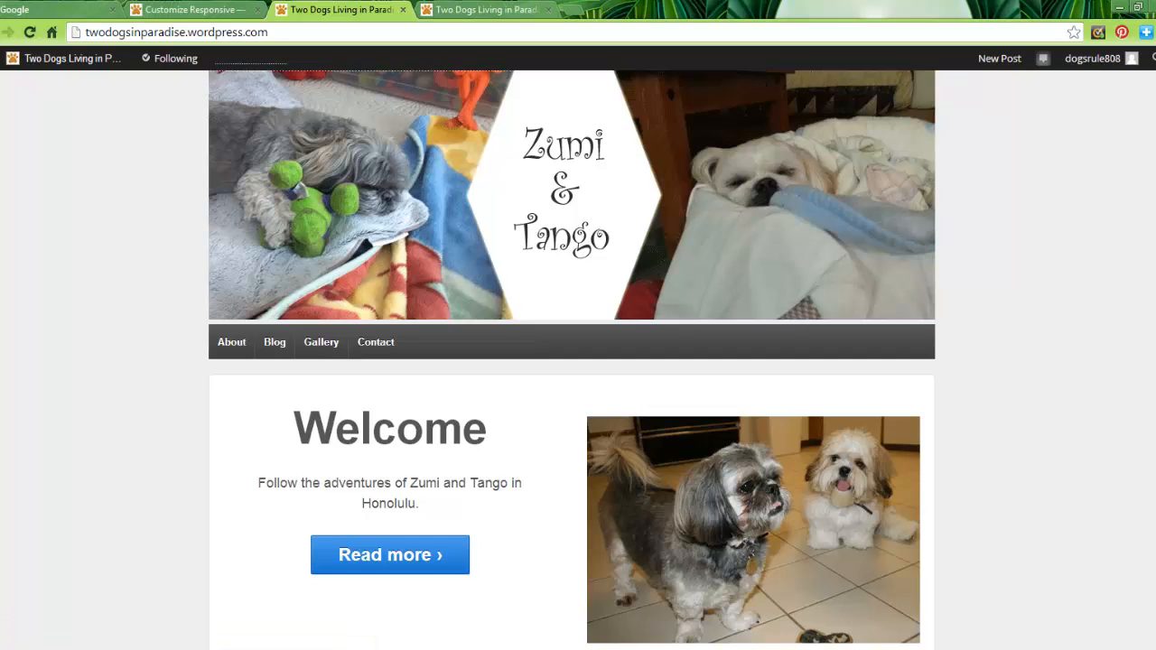
scroll(746, 350, "down", 1)
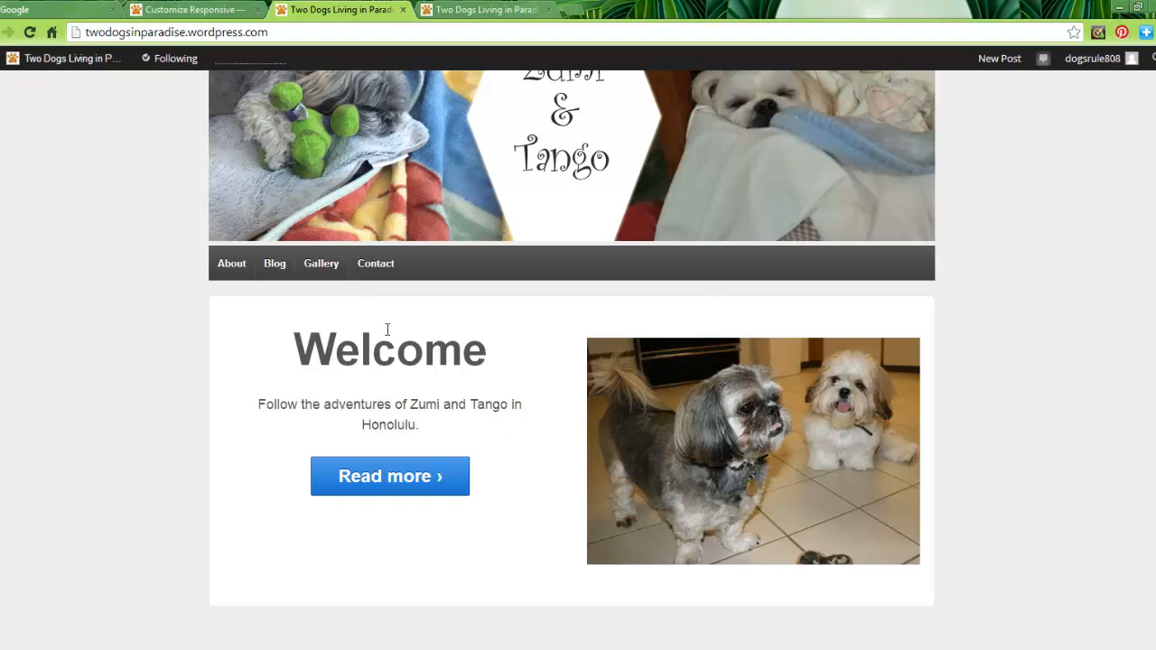
left_click(397, 480)
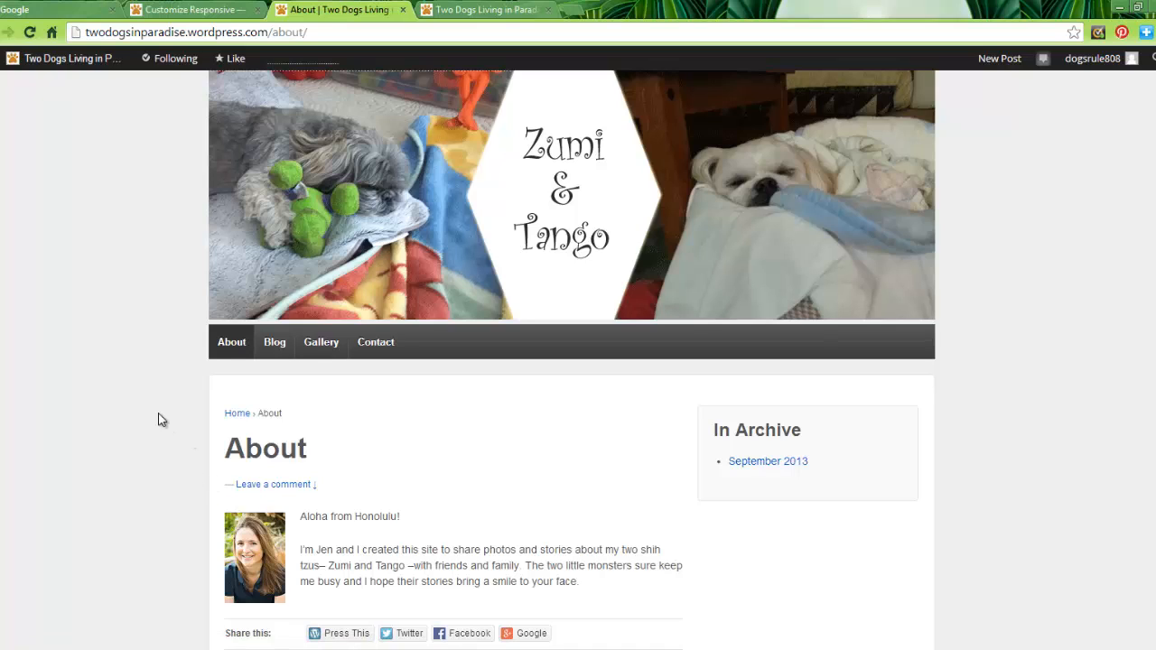
left_click(0, 32)
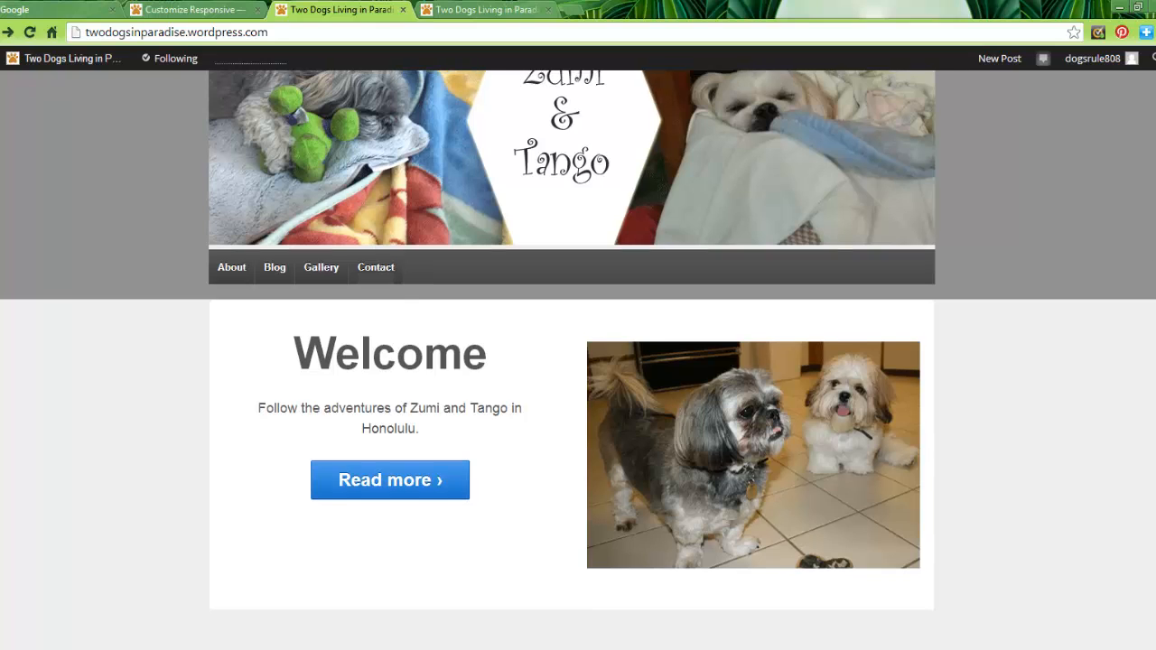
scroll(965, 503, "up", 1)
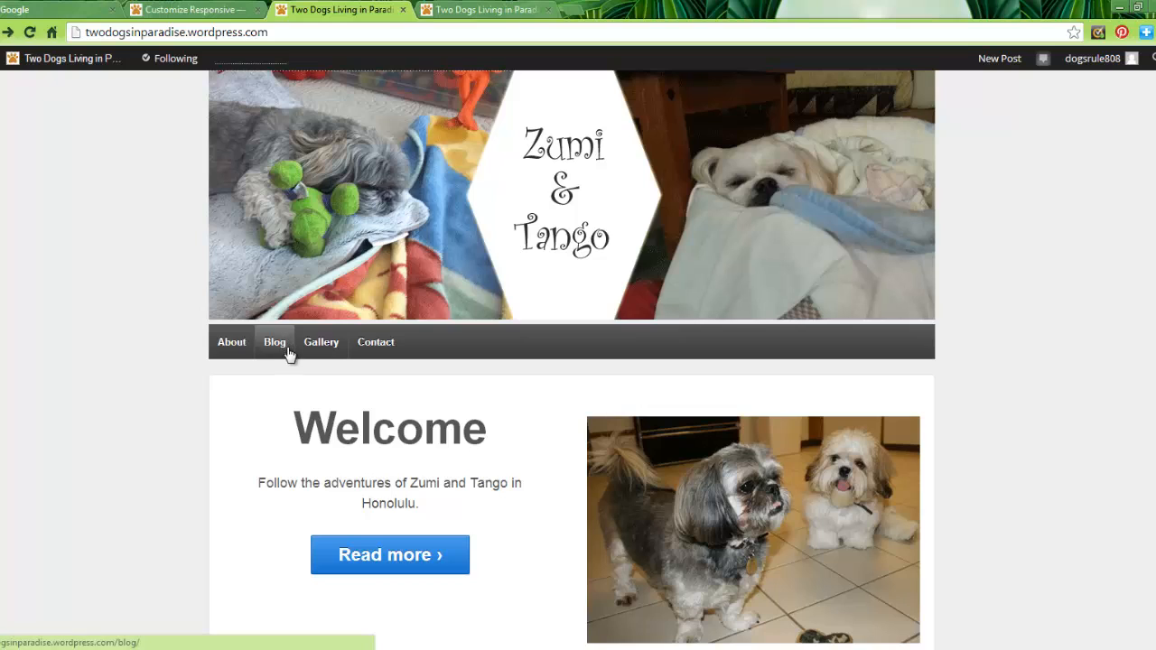
From the dashboard's menu settings, add the Welcome page to the primary navigation menu and place it above About
mouse_move(45, 60)
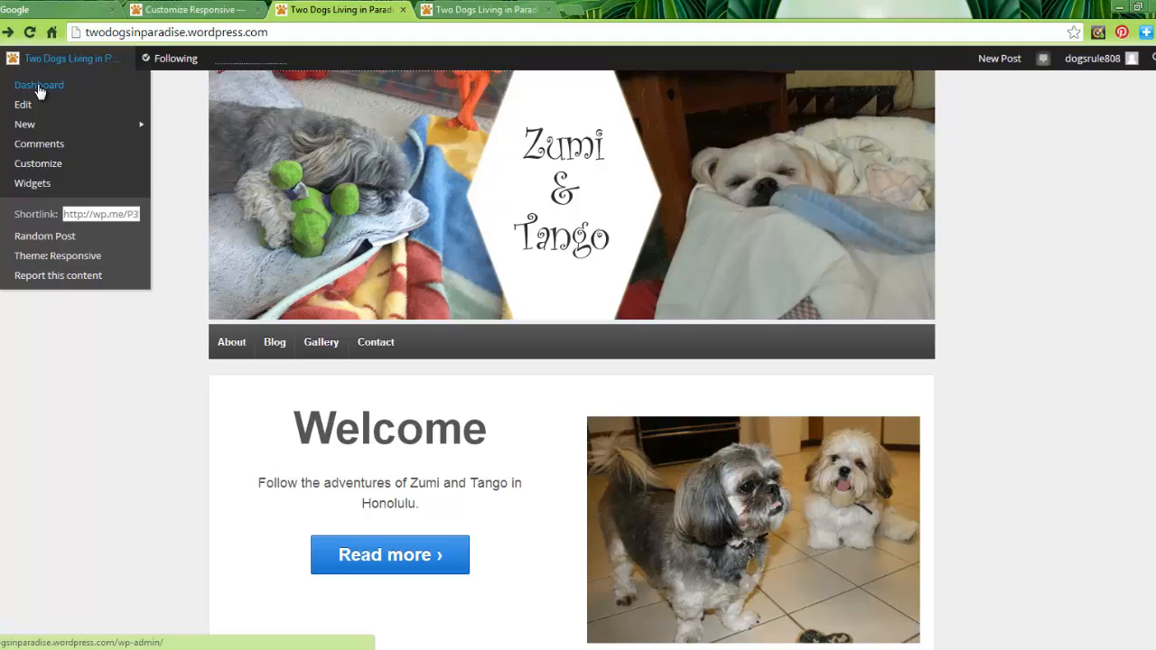
left_click(39, 91)
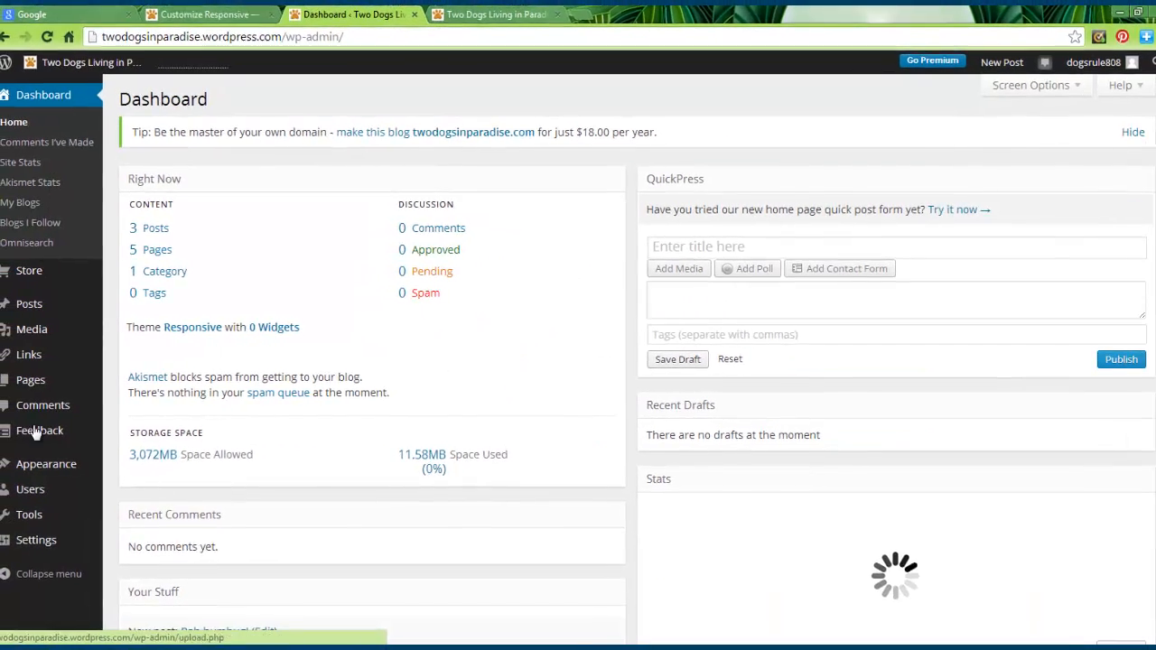
mouse_move(47, 463)
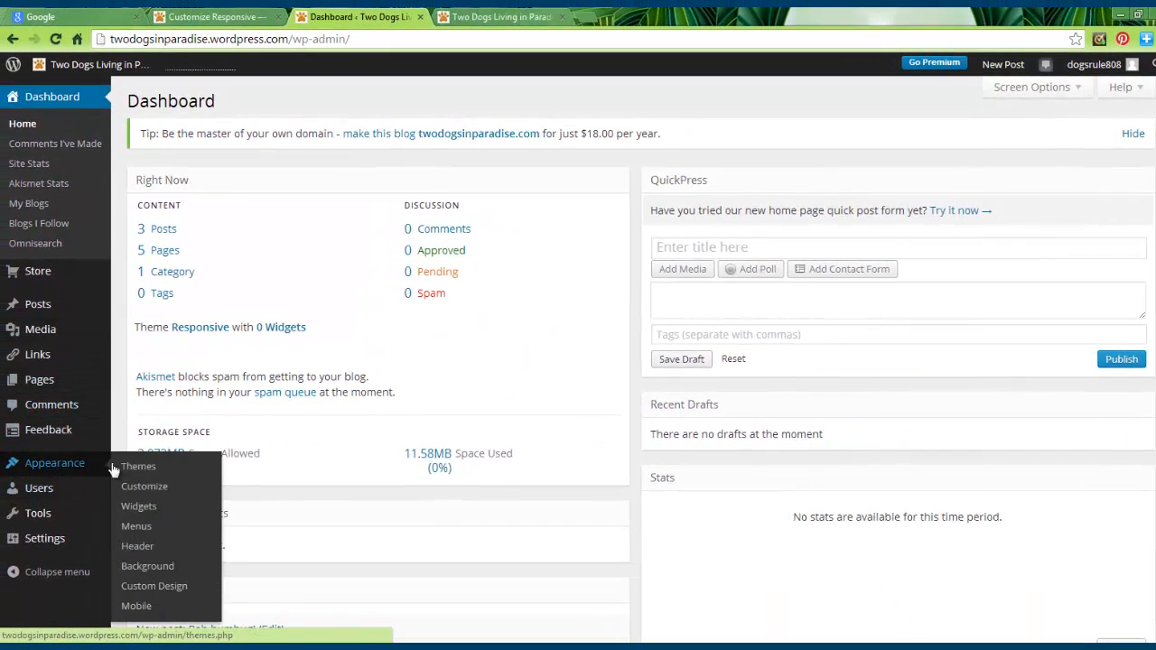
left_click(153, 529)
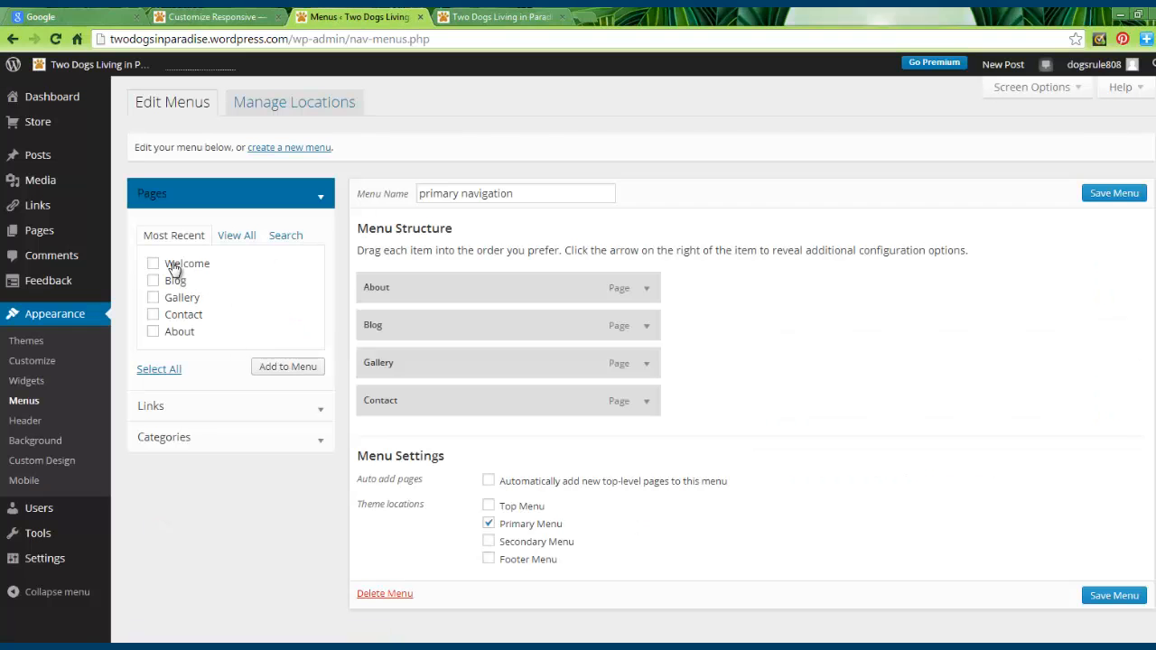
left_click(236, 242)
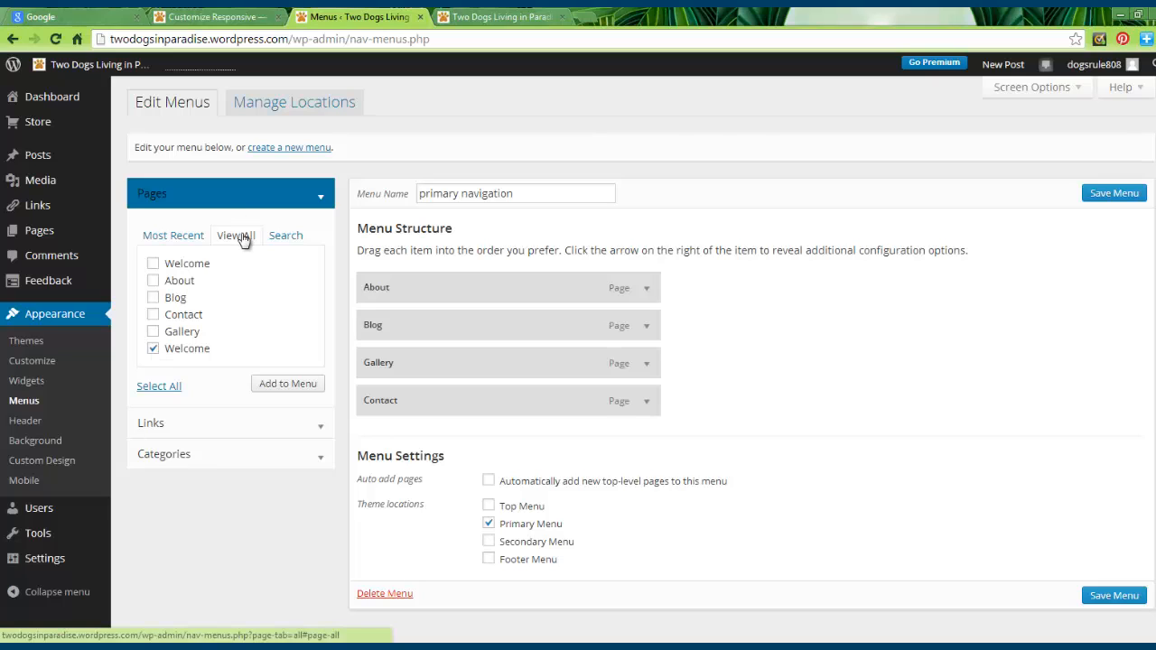
left_click(293, 387)
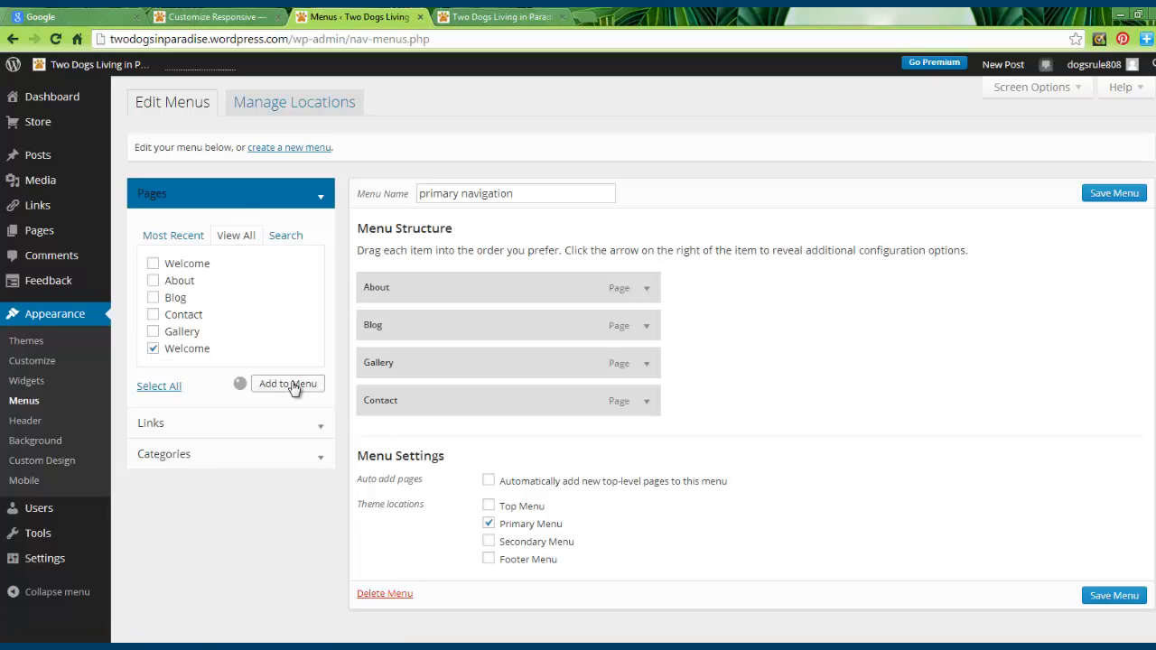
left_click_drag(434, 444, 439, 286)
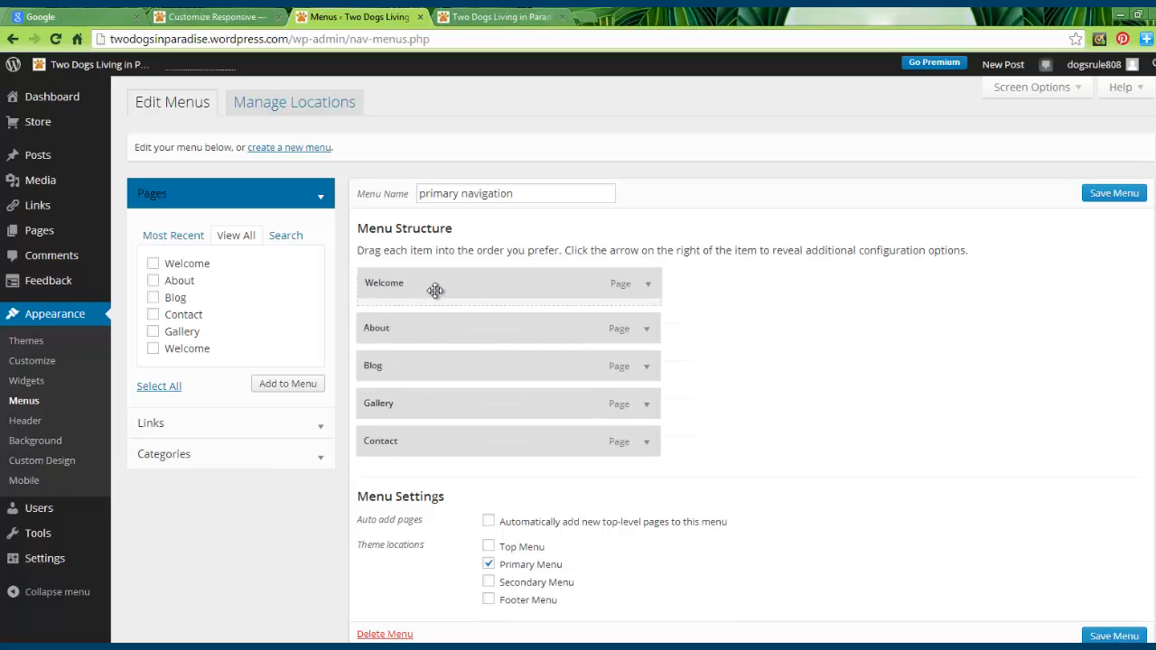
Set the Welcome menu item's navigation label to "Home" and save the primary navigation menu
left_click(646, 288)
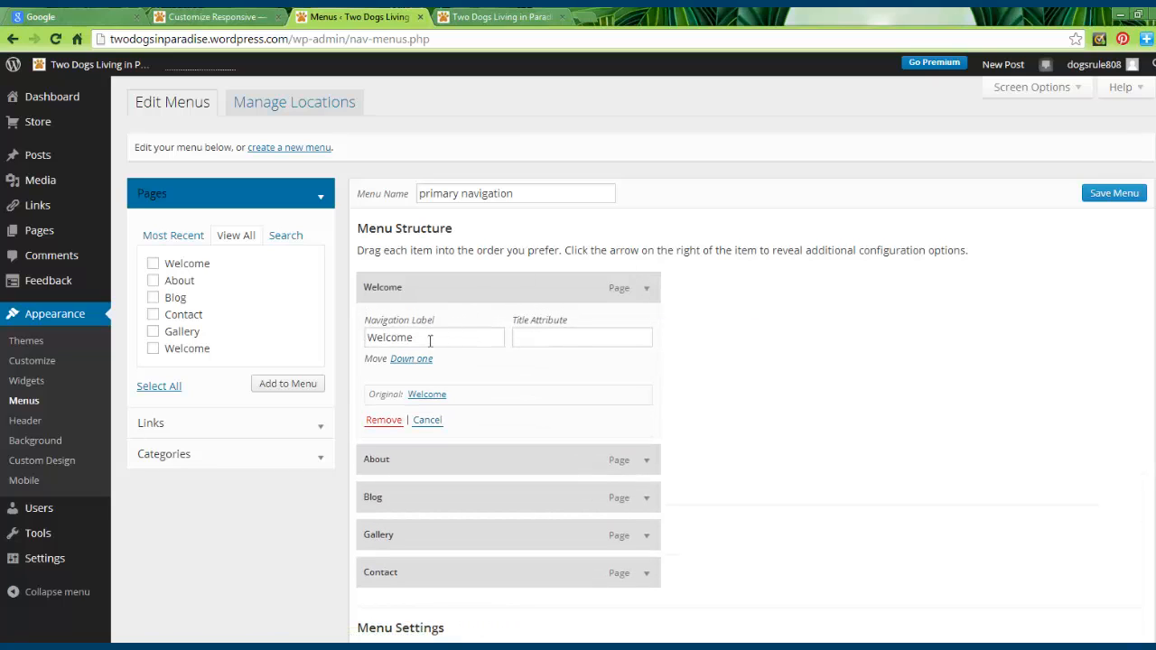
left_click_drag(425, 337, 342, 343)
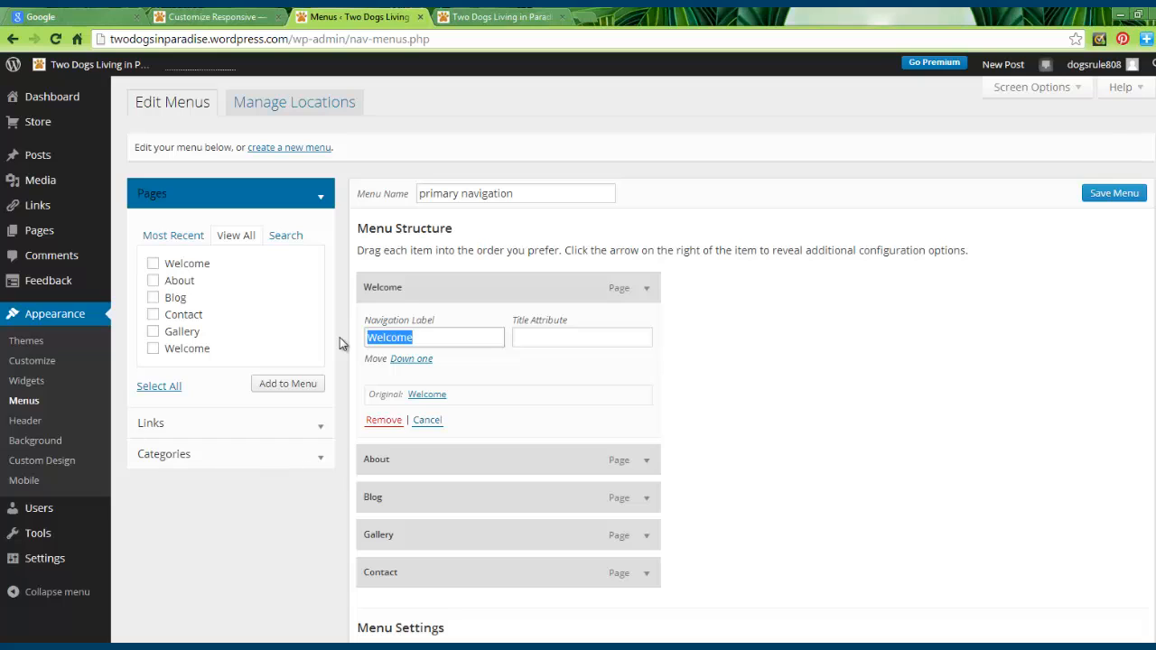
type("Home")
left_click(1111, 195)
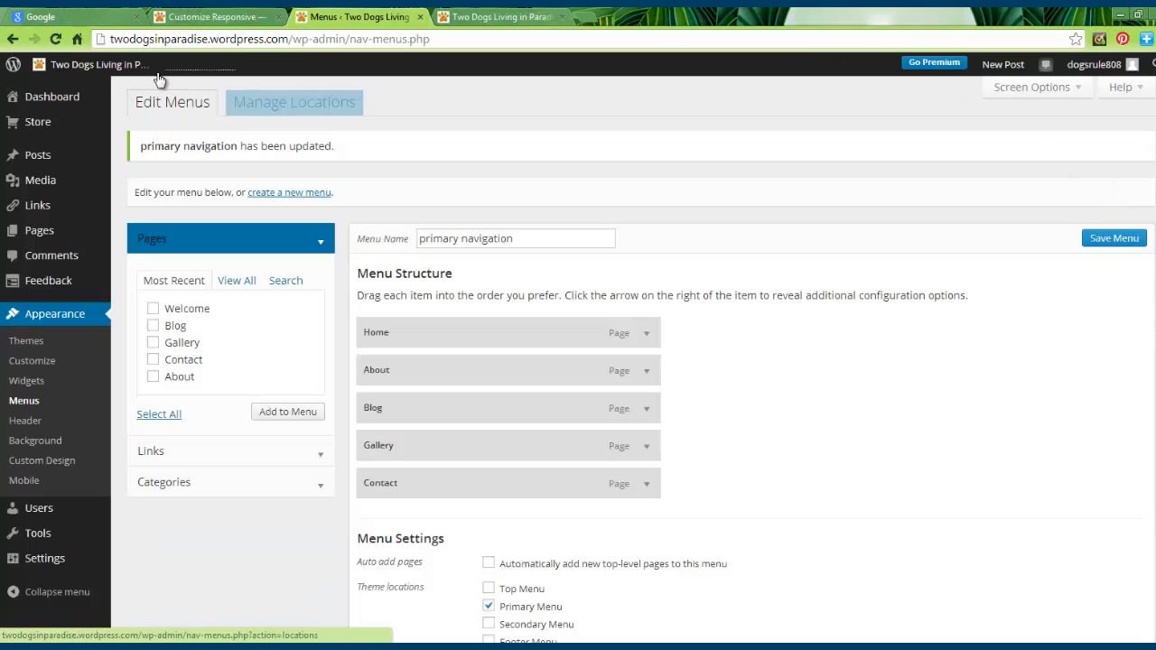
Visit the live site and test the Gallery, Home and About links in its navigation menu
left_click(86, 65)
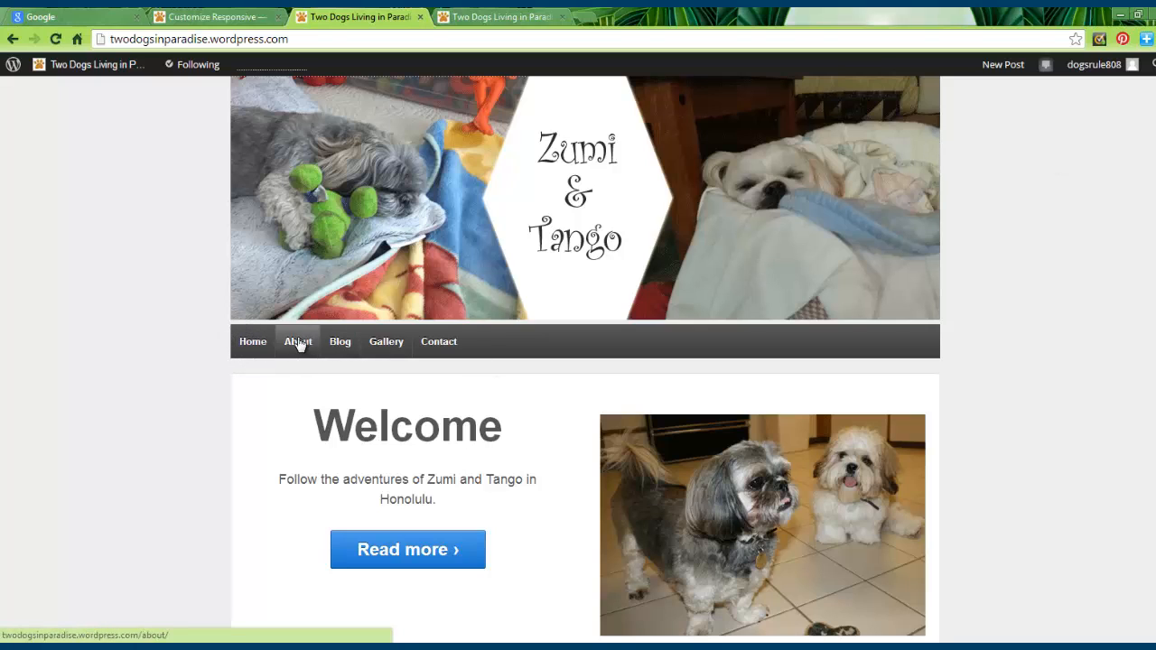
left_click(390, 343)
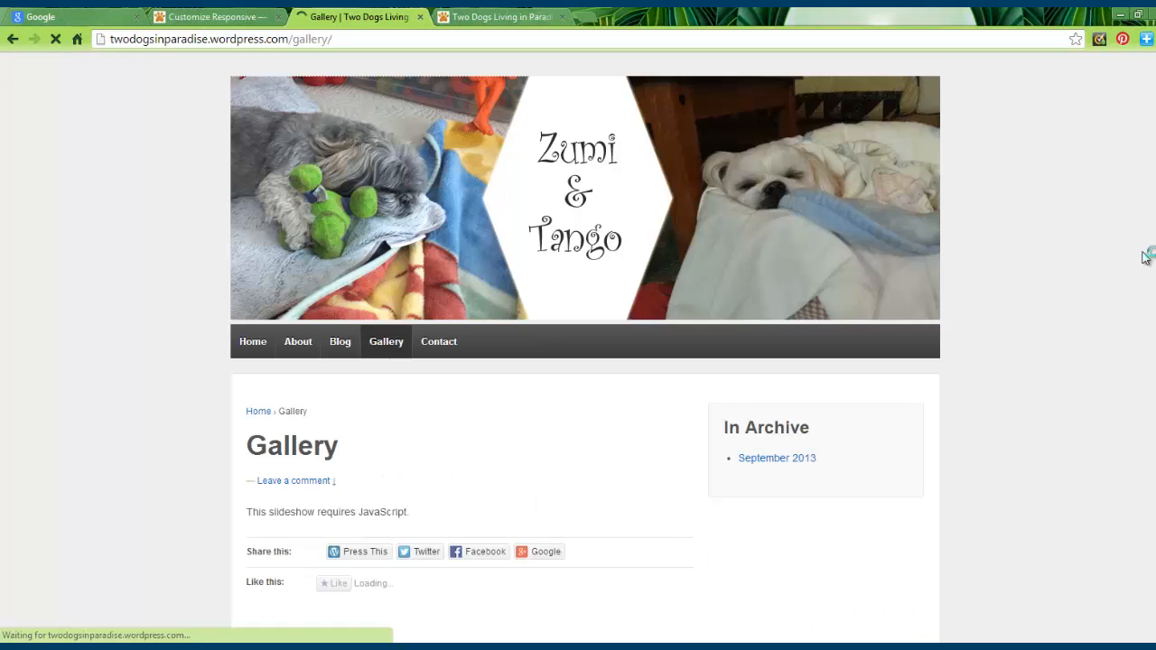
left_click(254, 343)
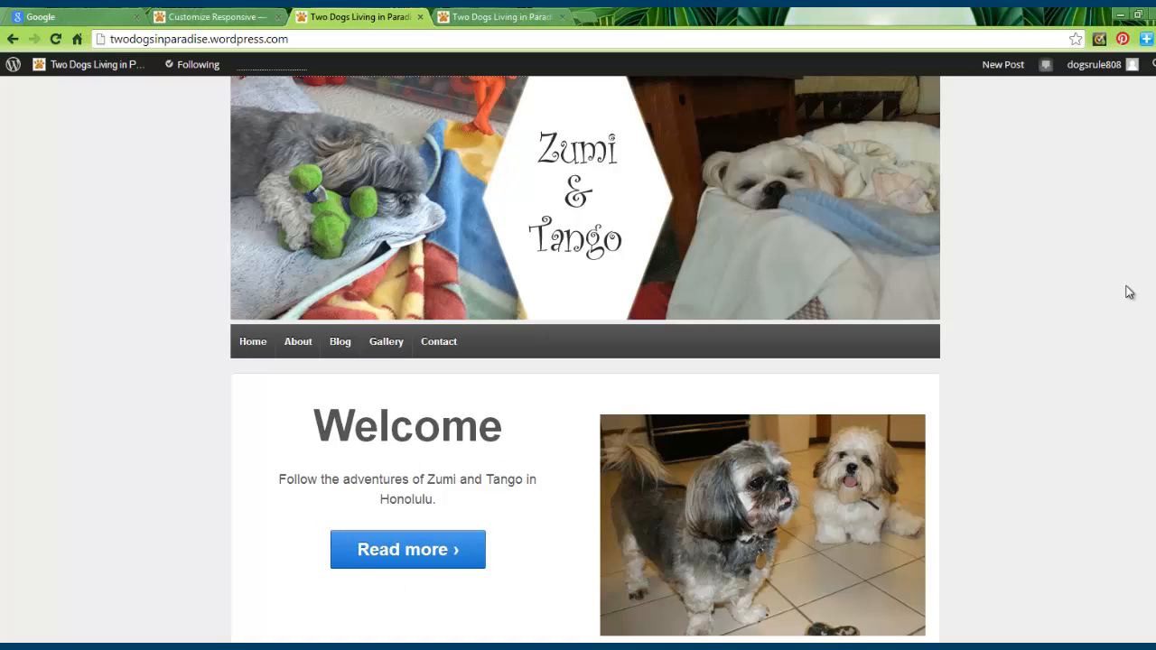
left_click(297, 347)
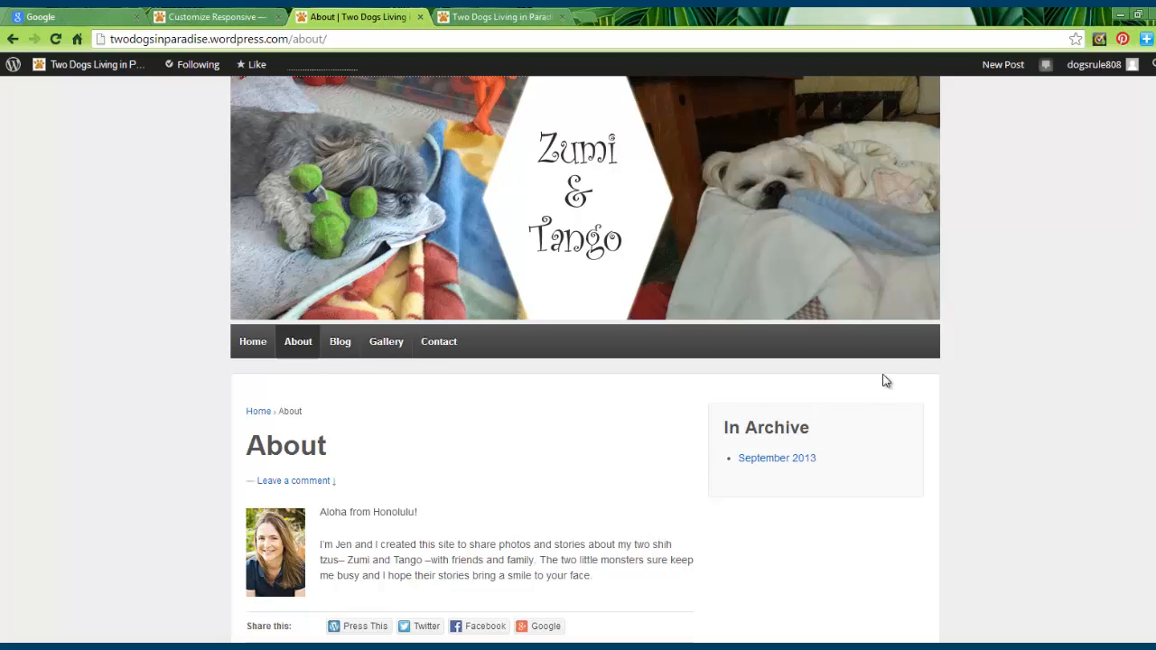
Add the Follow Blog widget to the Main Sidebar, save its default settings, and check it on the live About page
mouse_move(56, 67)
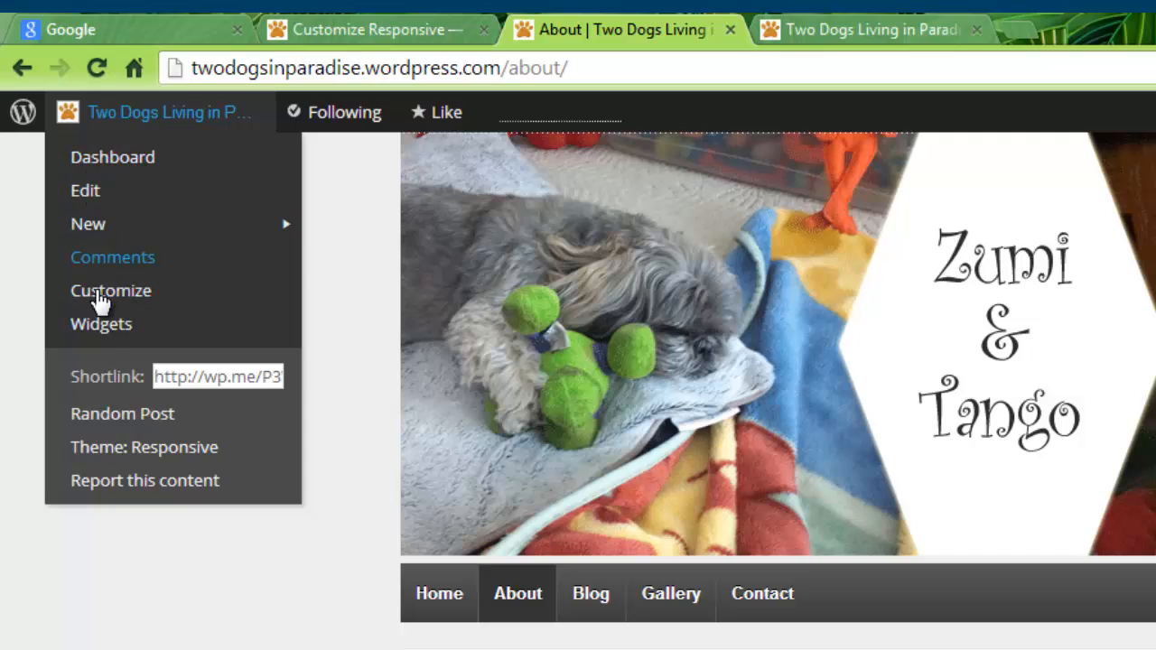
left_click(96, 327)
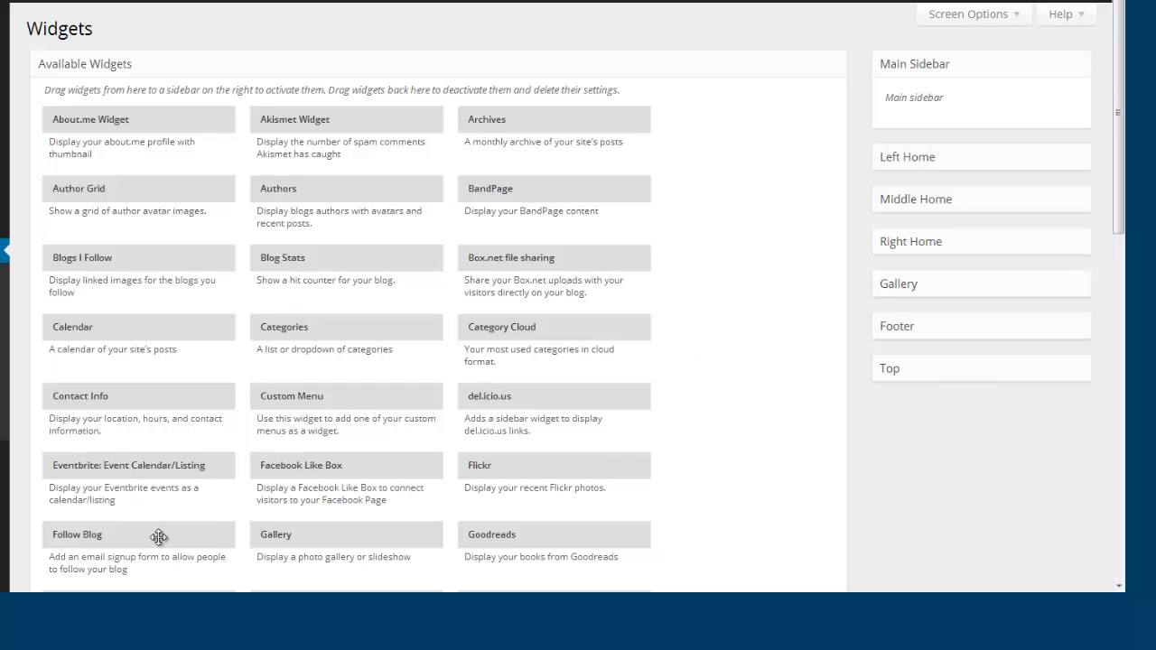
left_click_drag(158, 537, 994, 114)
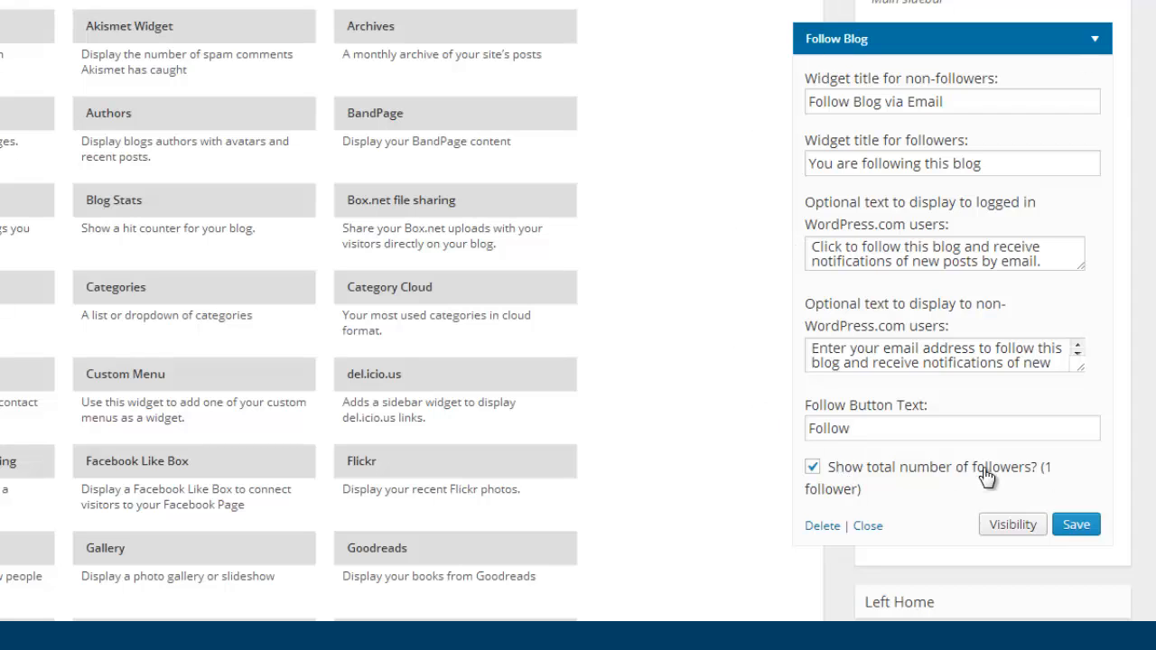
left_click(1089, 533)
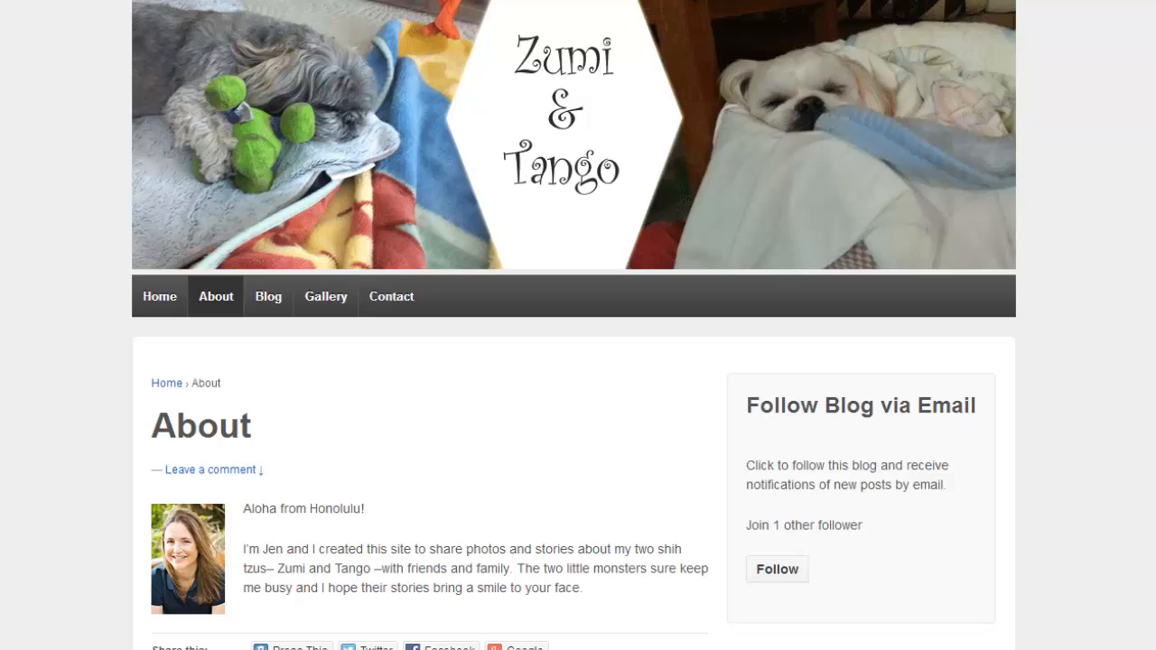
scroll(574, 325, "up", 4)
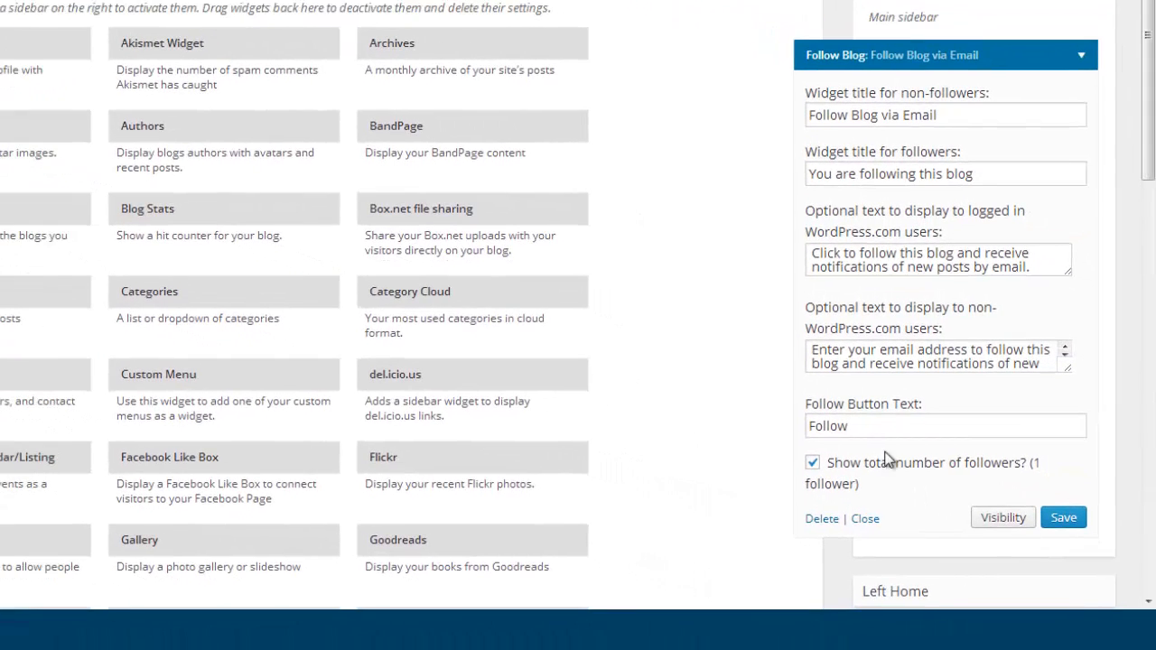
left_click(868, 522)
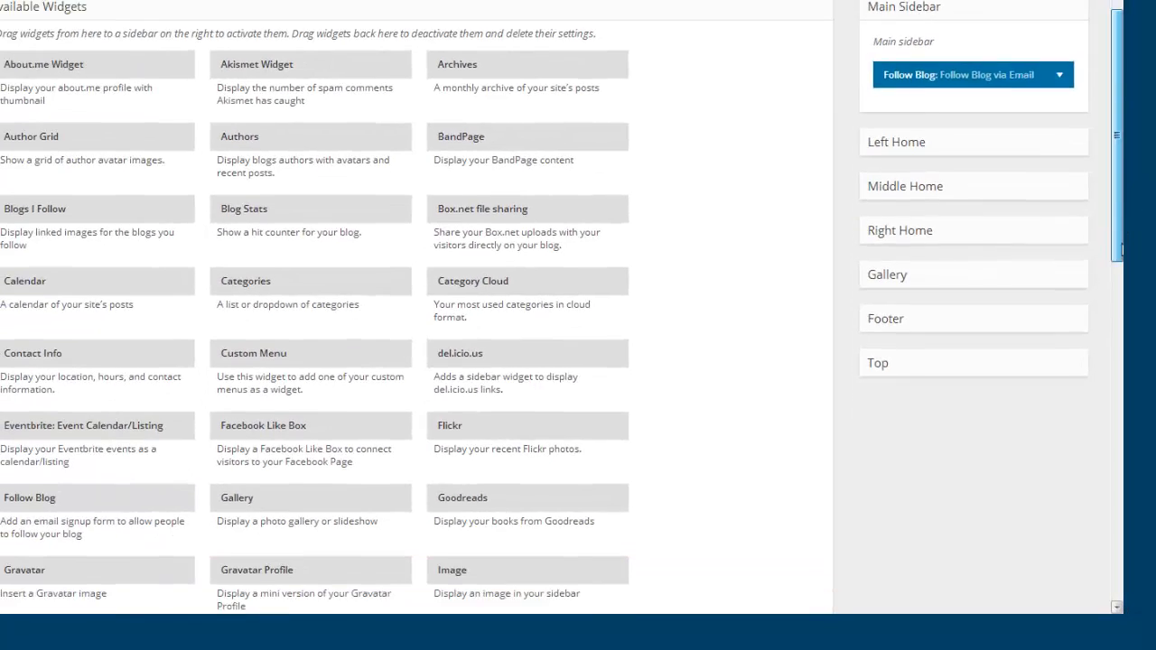
Reopen the Follow Blog widget's settings in the Main Sidebar to review them, and collapse them again
left_click_drag(1122, 250, 1122, 247)
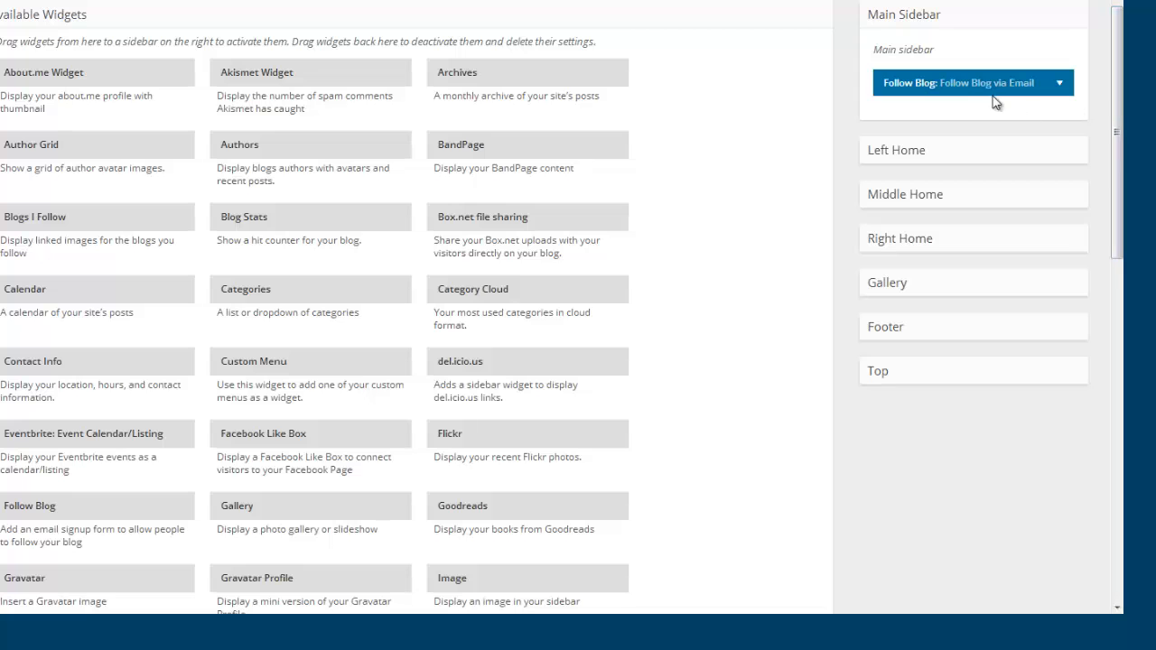
left_click(1061, 84)
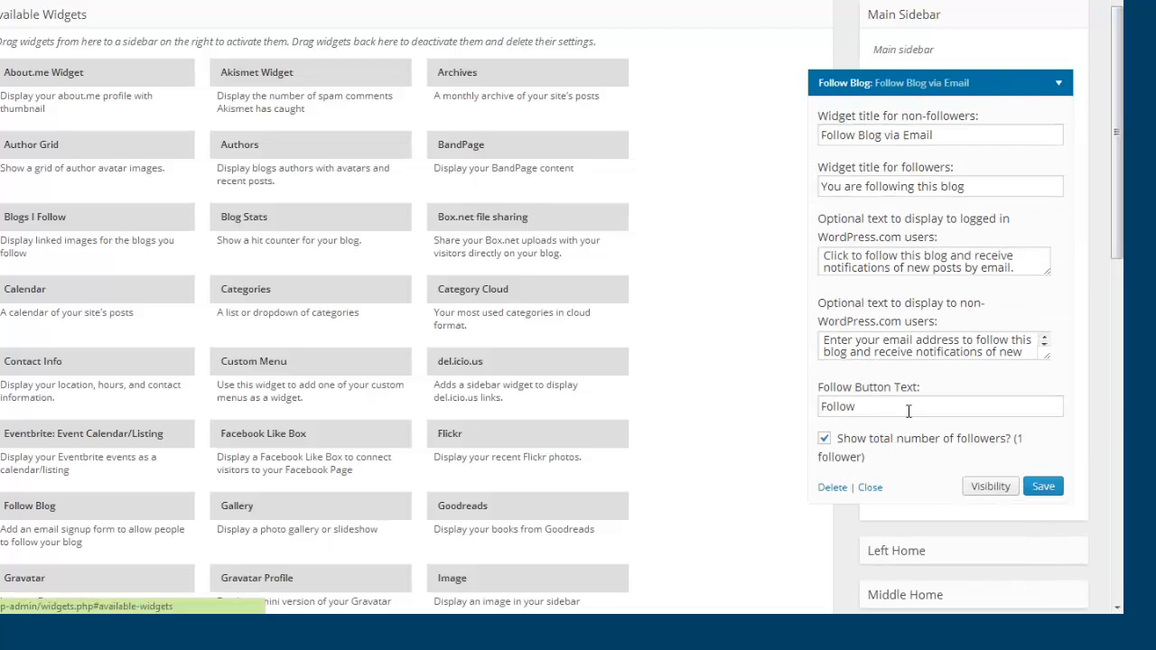
left_click(872, 490)
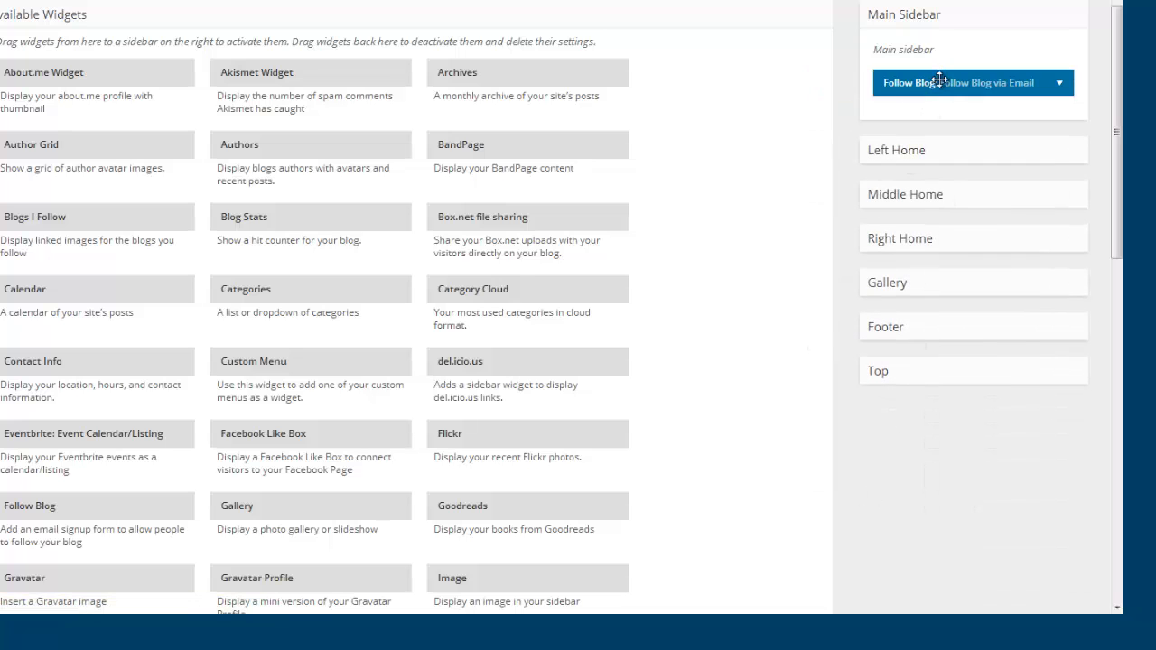
Move the Follow Blog widget to Inactive Widgets, return it to the Main Sidebar, and collapse its settings
left_click_drag(942, 80, 322, 503)
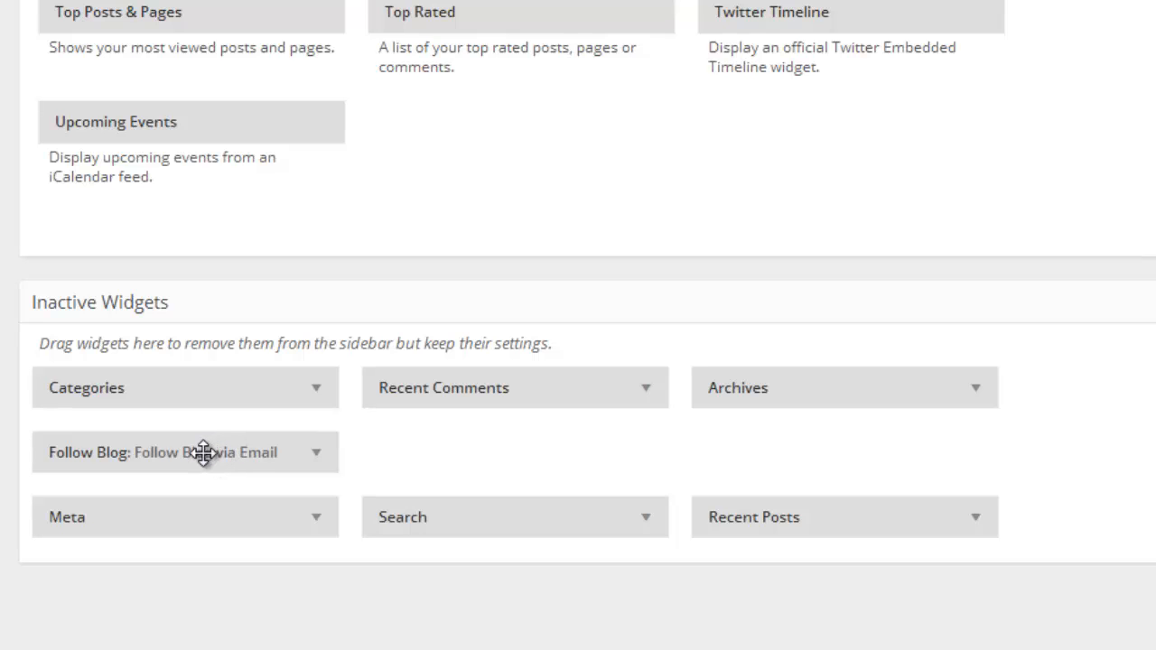
left_click_drag(204, 453, 1000, 172)
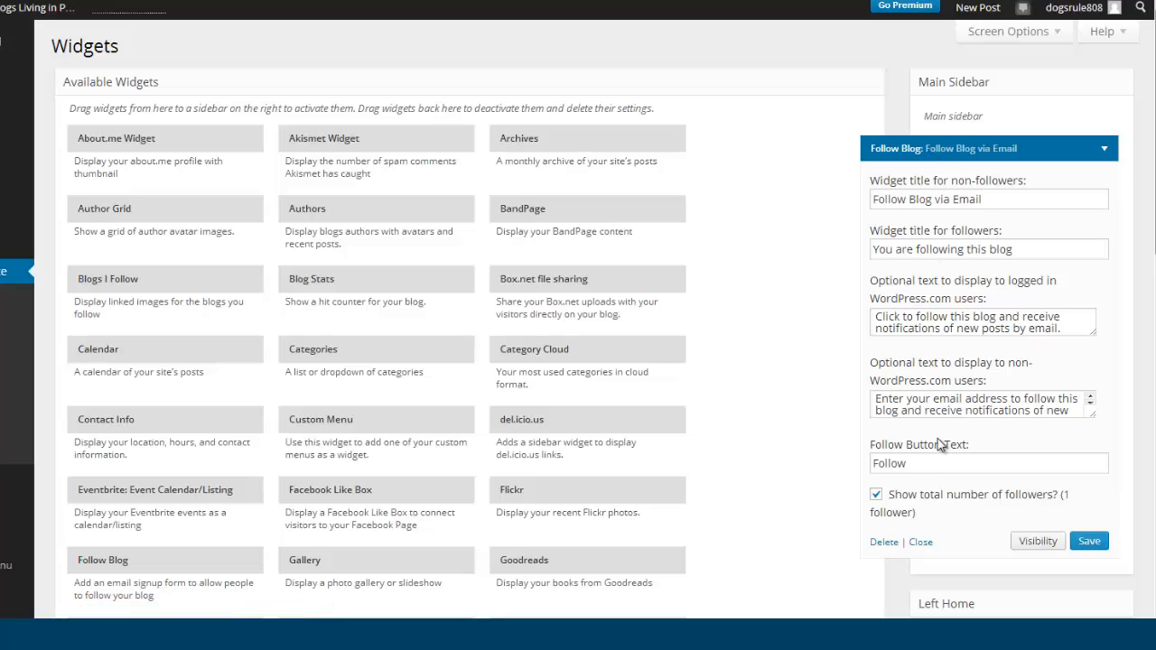
left_click(1106, 149)
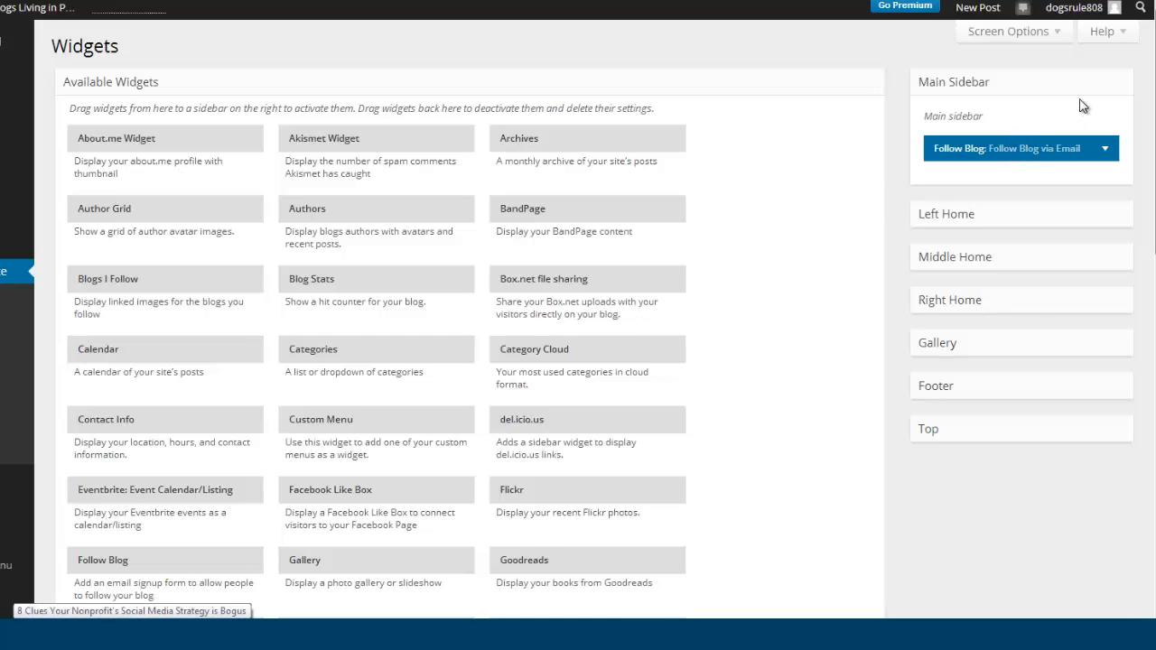
scroll(1129, 136, "down", 2)
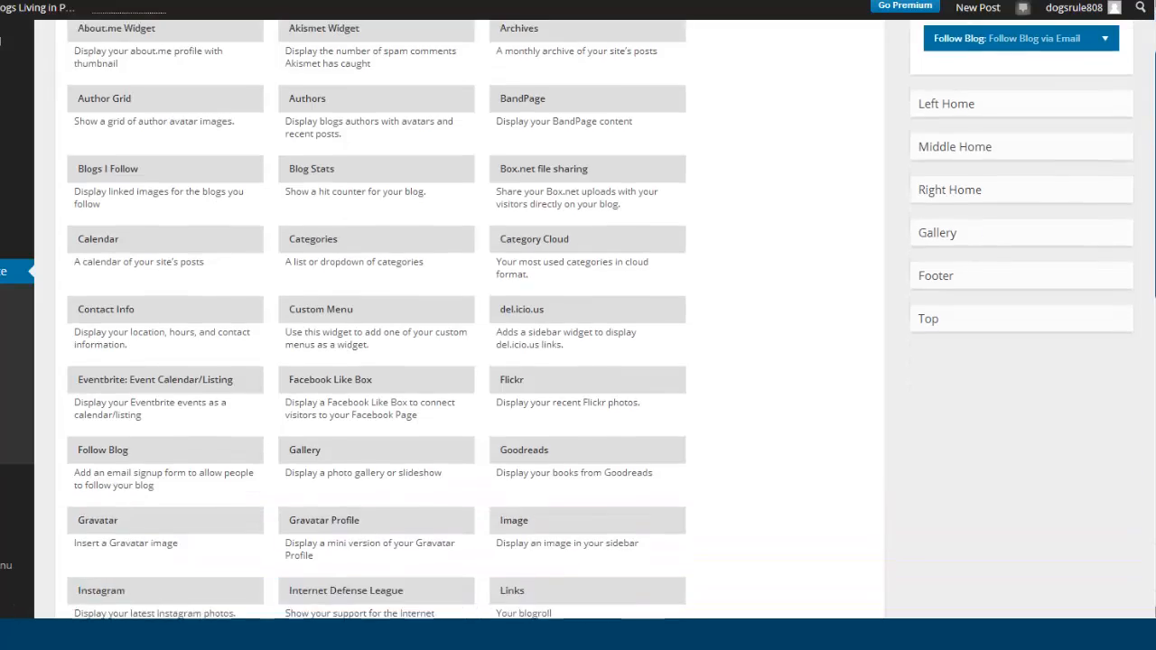
Add the Text widget from the available widgets to the Main Sidebar, above the Follow Blog widget
scroll(600, 318, "down", 5)
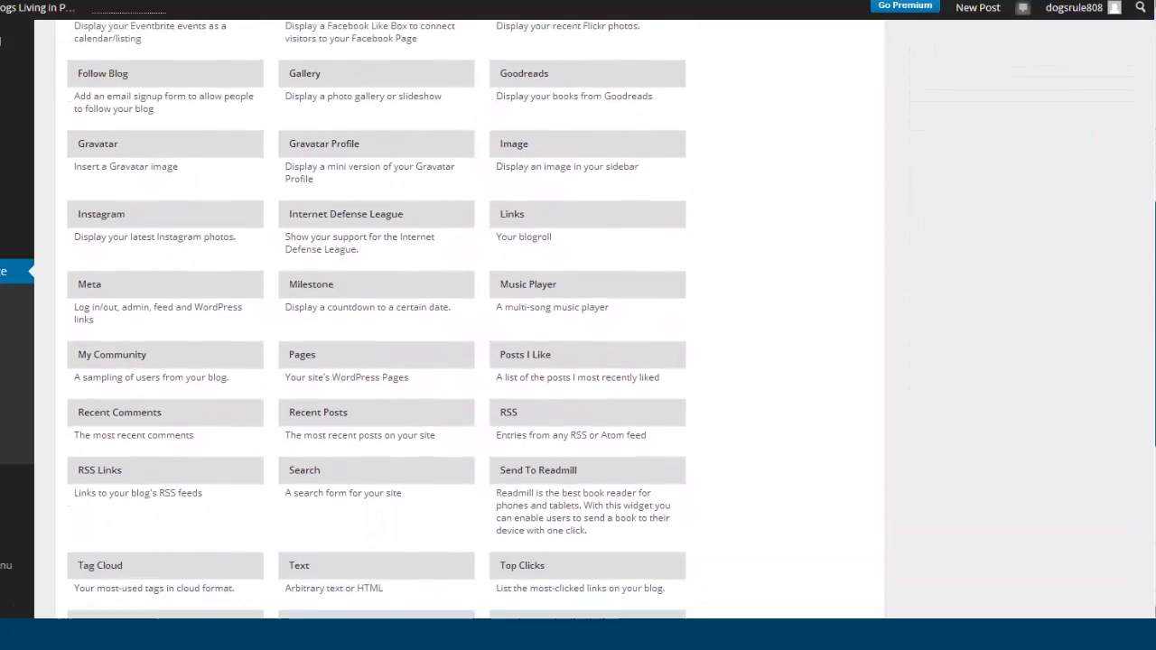
scroll(599, 318, "down", 3)
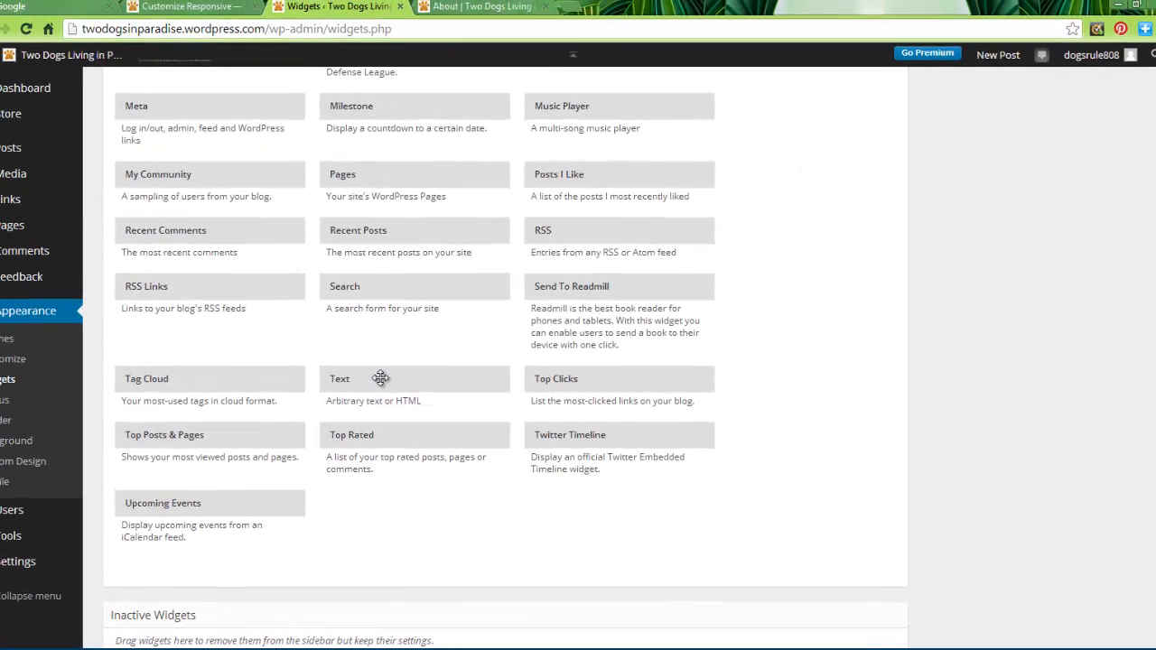
left_click_drag(381, 378, 1012, 198)
left_click_drag(982, 174, 955, 108)
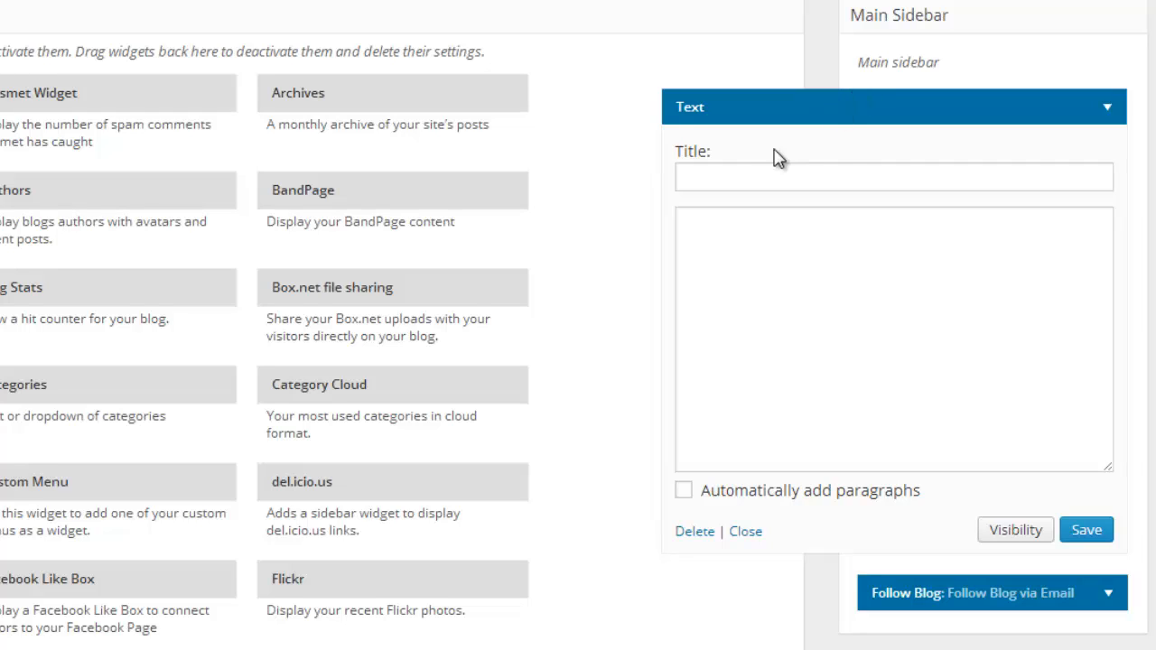
Title the Text widget "Zumi & Tango's site", enter "Two dogs living in Paradise" as its text, and save it
left_click(709, 175)
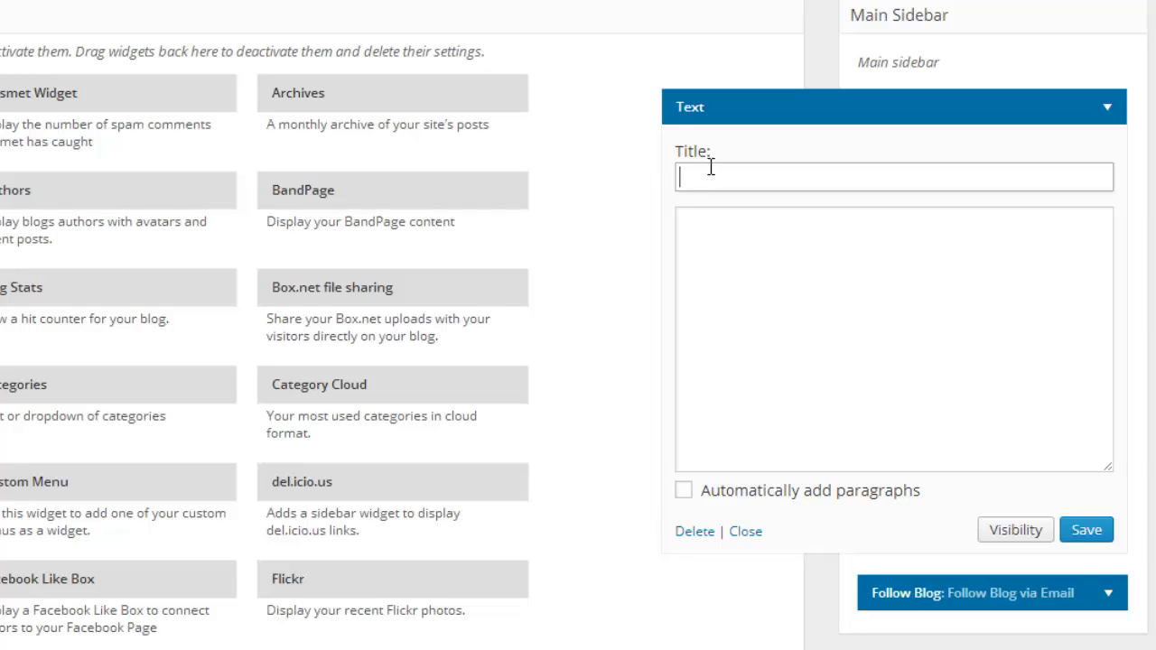
type("Zum ")
type("&")
type(" Tna")
key("BackSpace")
key("BackSpace")
type("ango's site")
left_click(715, 212)
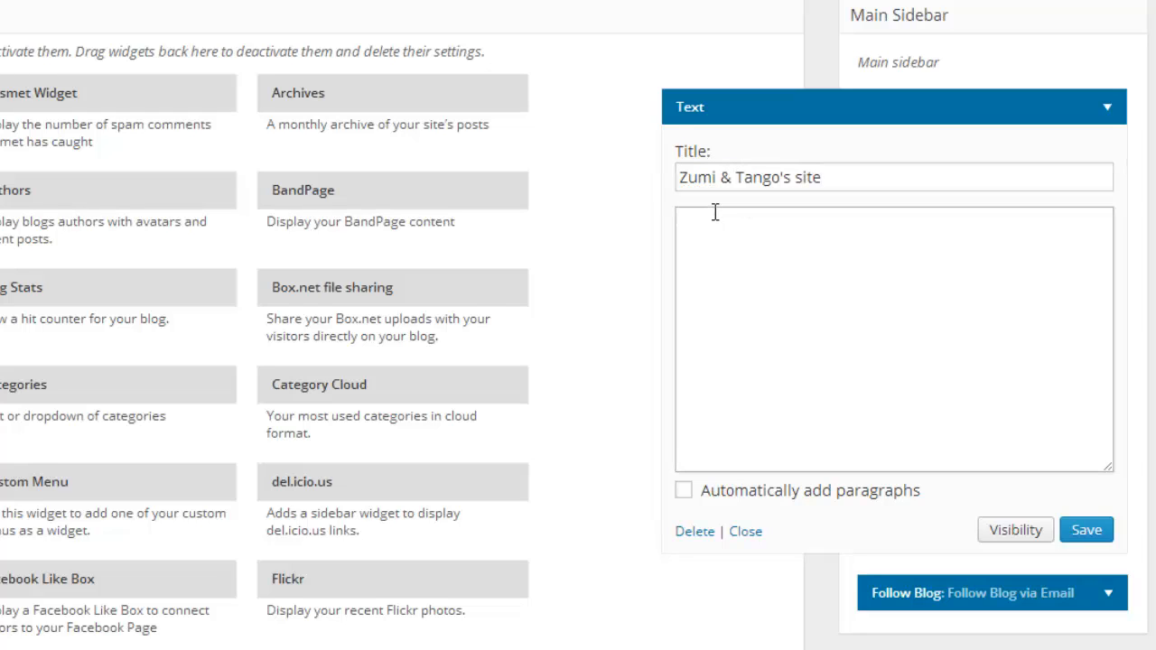
type("Two dogs living in Paradise")
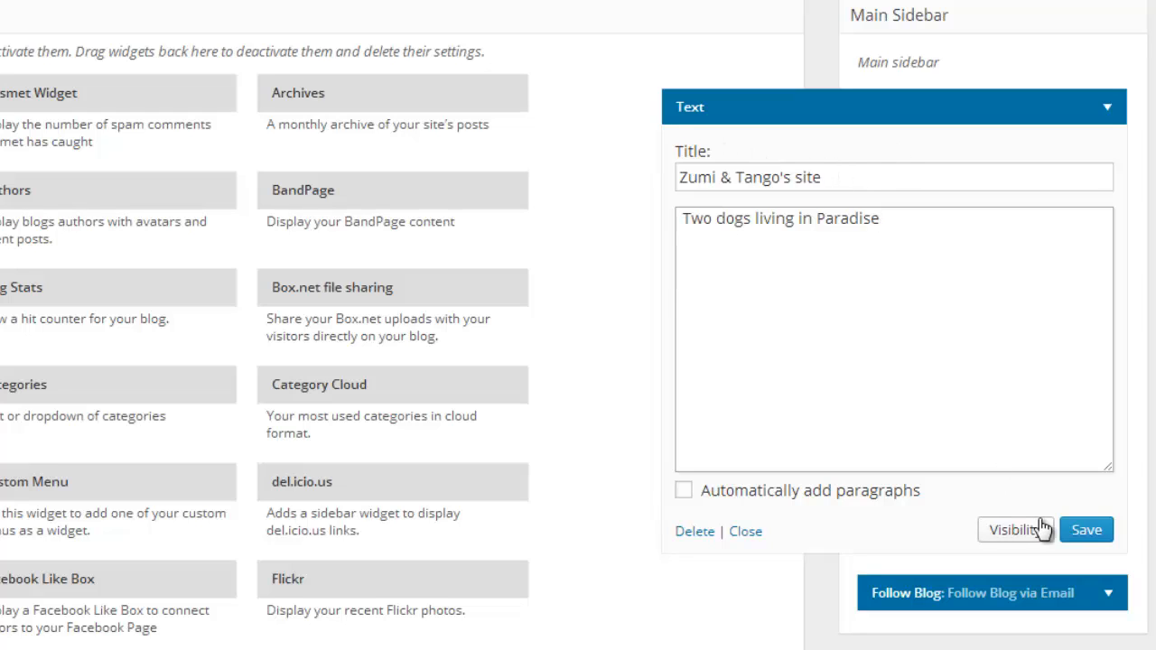
left_click(1087, 530)
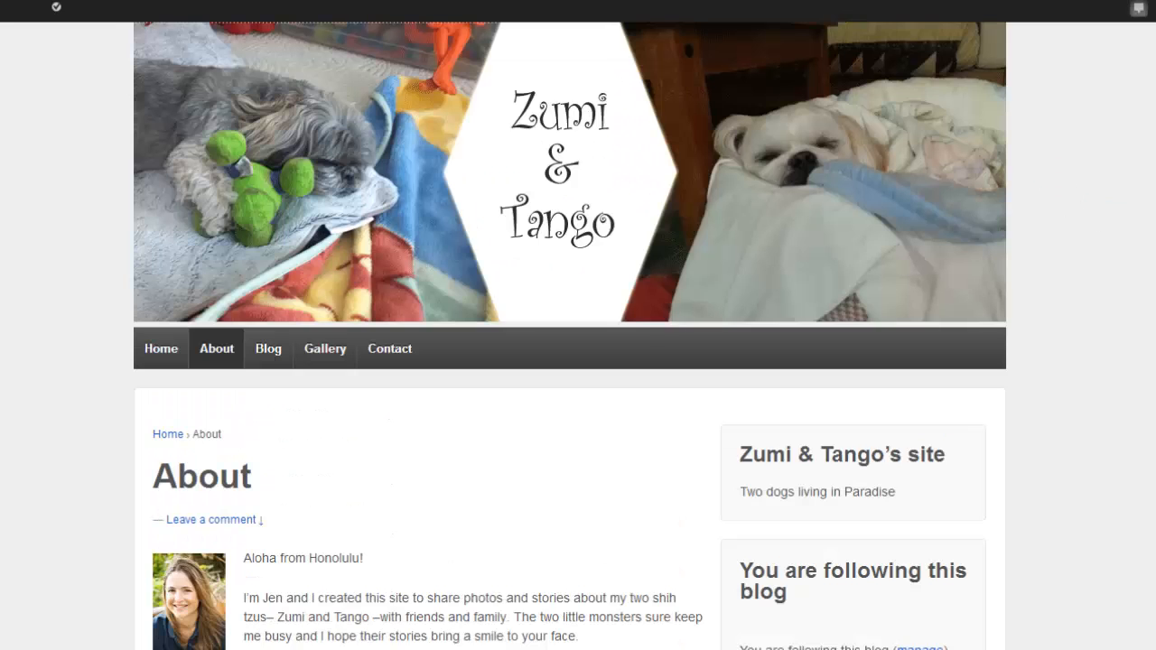
Check the Text widget on the live About page, and collapse its settings in the Main Sidebar
scroll(1104, 214, "down", 4)
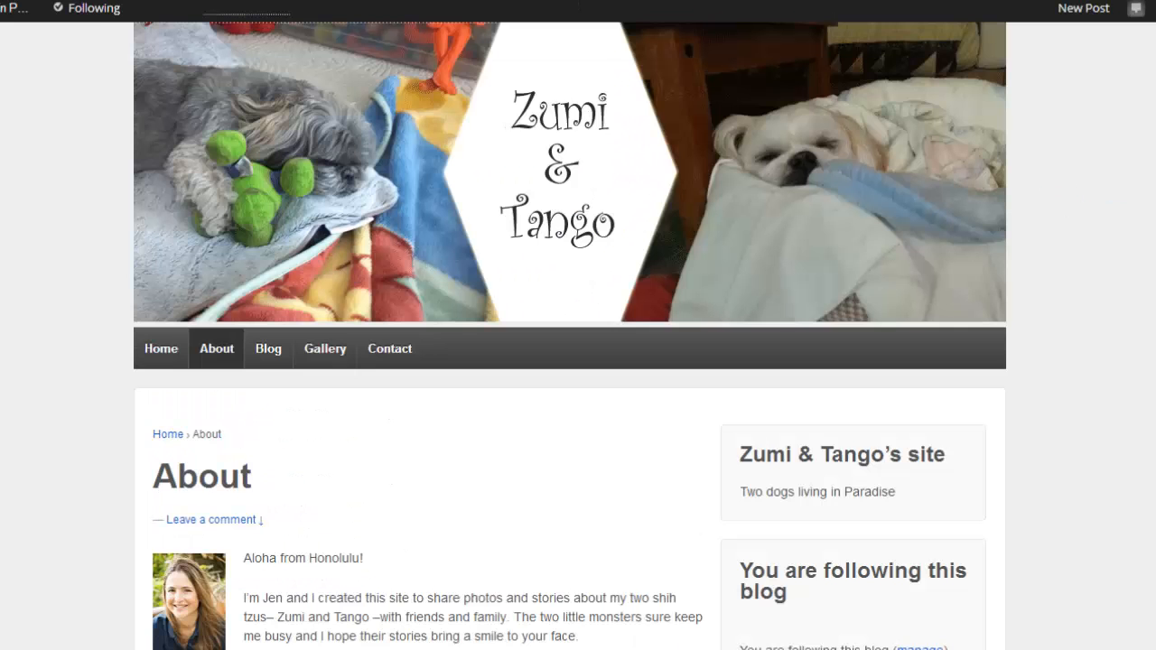
scroll(782, 294, "down", 2)
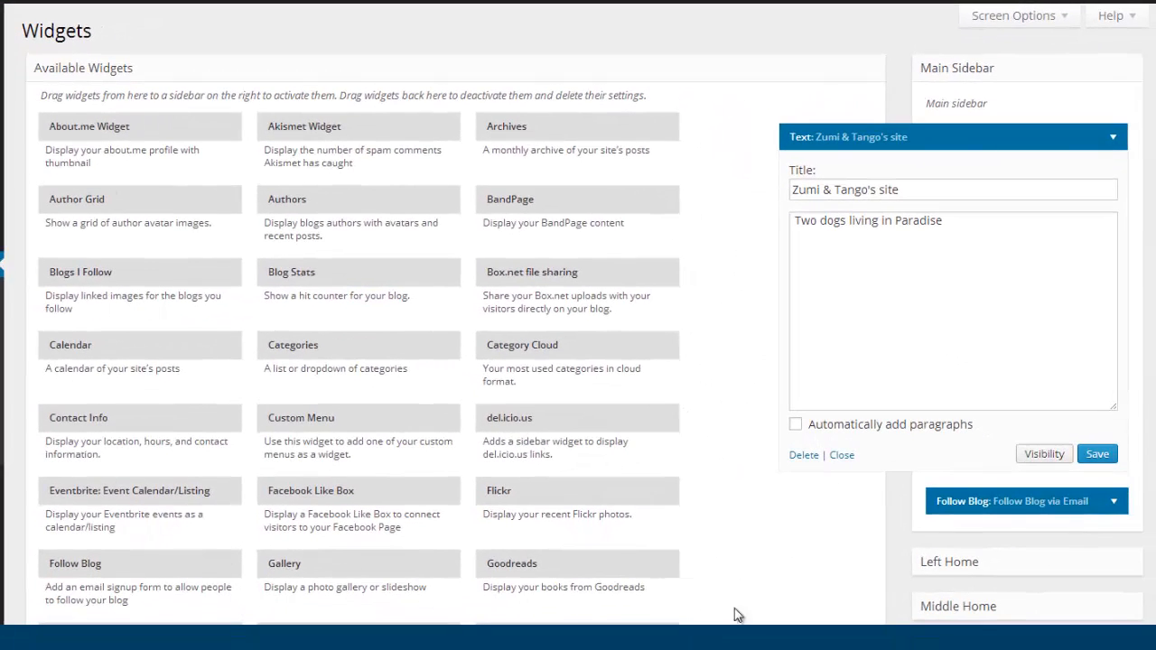
left_click(841, 456)
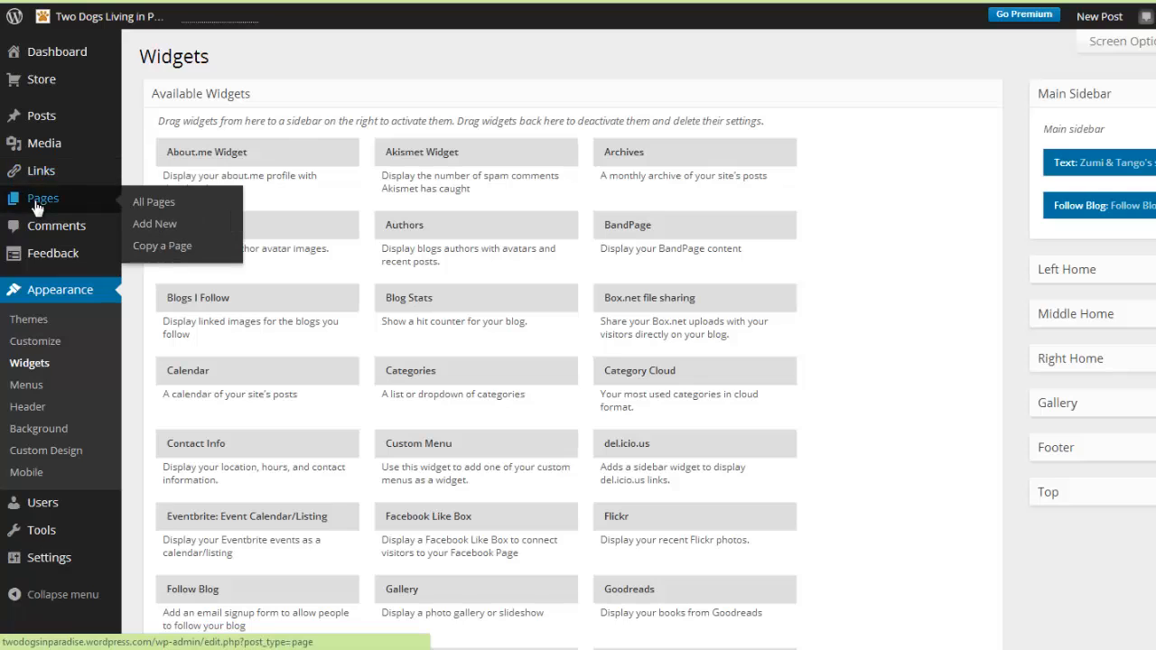
Change the About page's template to Full Width Page (no sidebar), update it, and check the reloaded live page
left_click(36, 198)
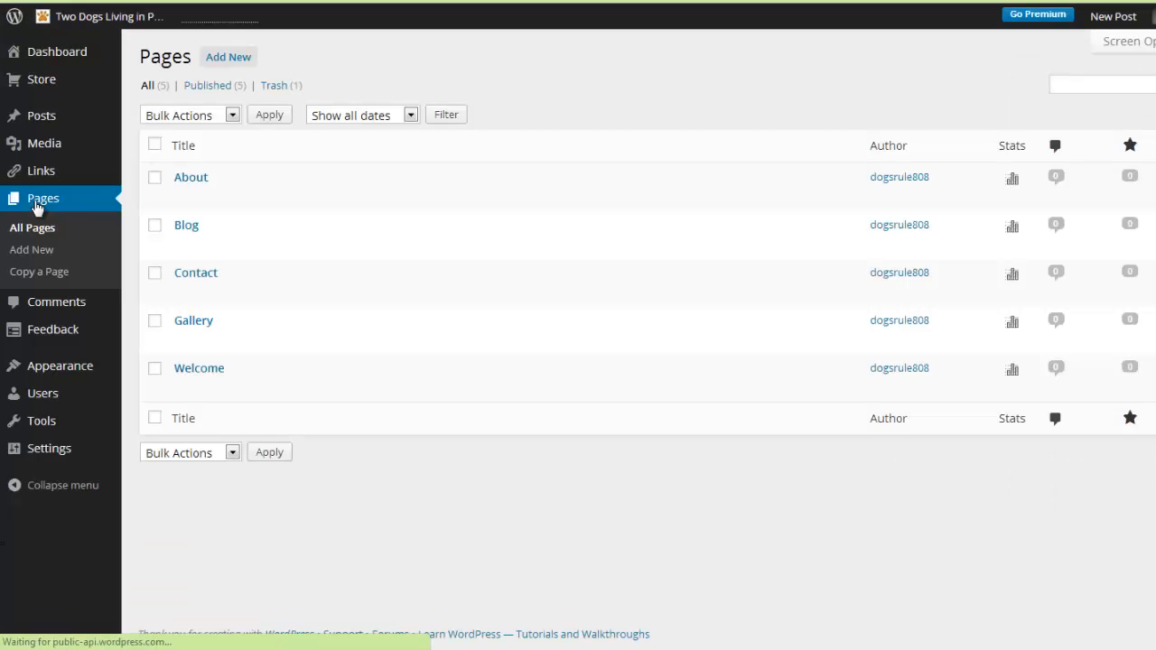
mouse_move(208, 182)
left_click(181, 195)
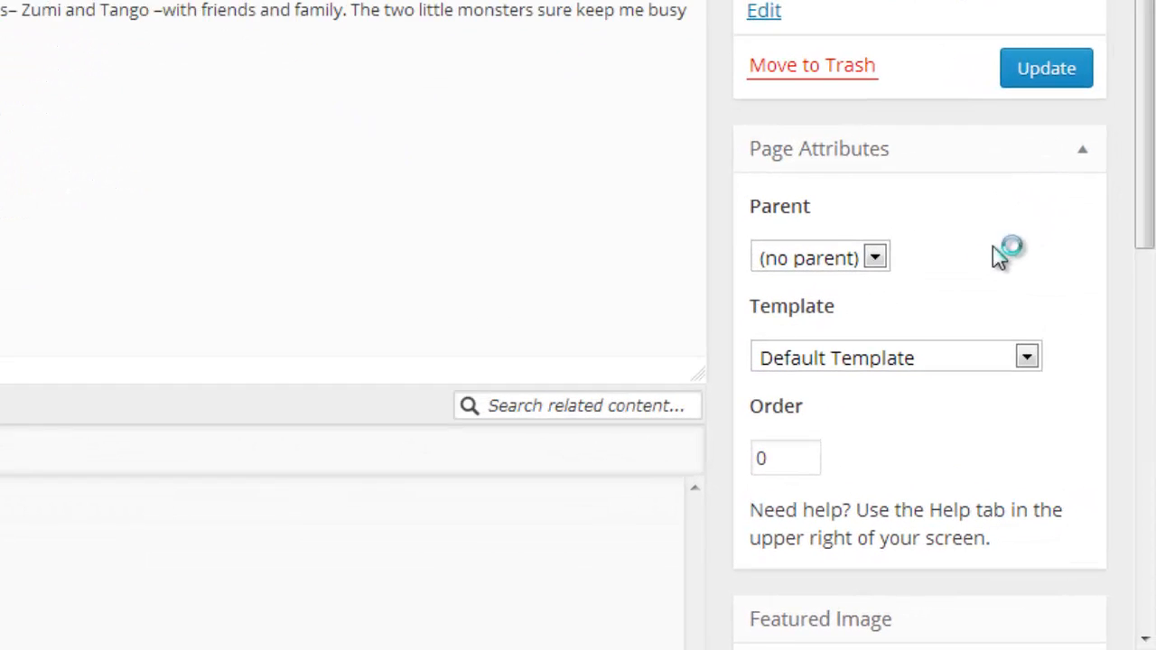
left_click(1027, 360)
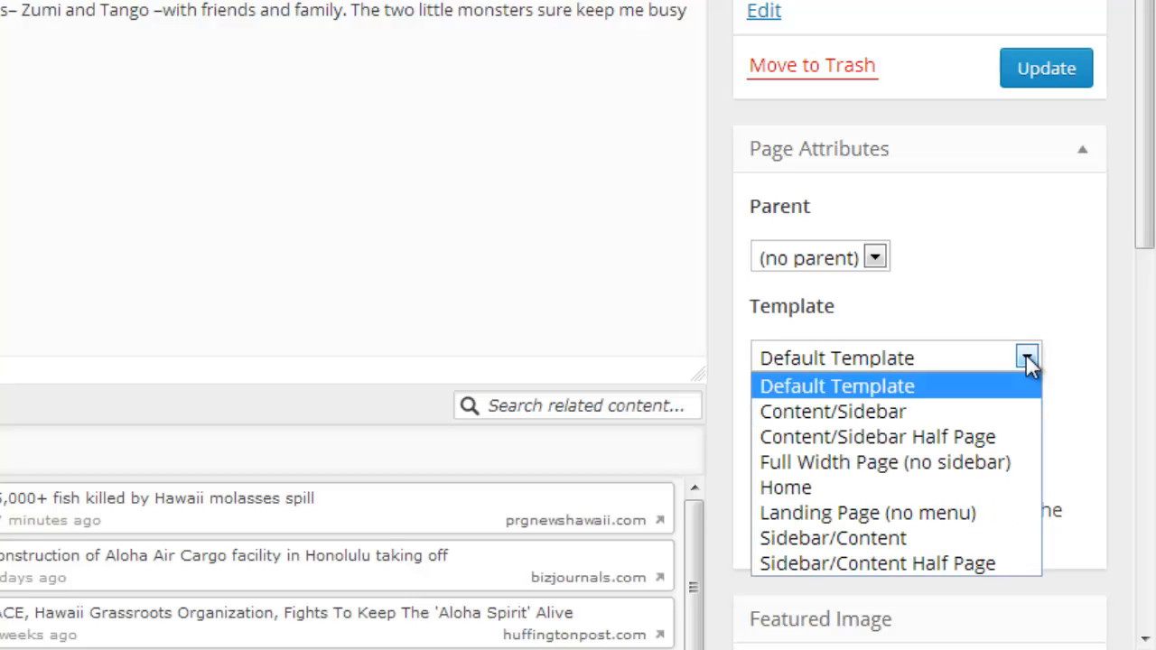
left_click(966, 474)
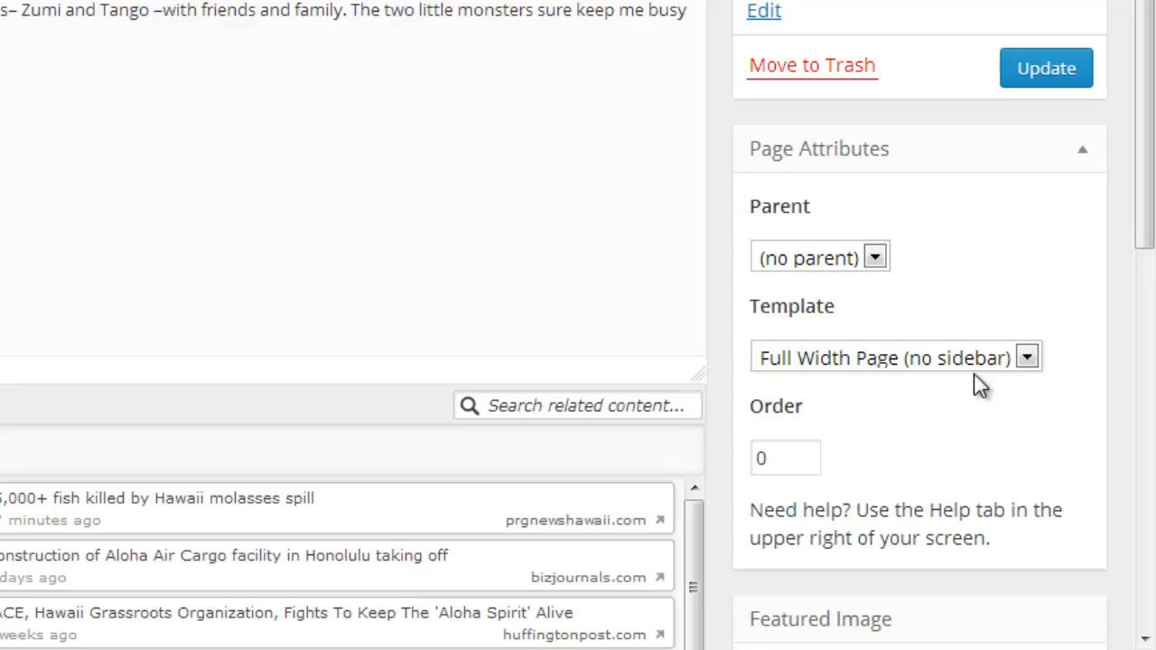
left_click(1040, 69)
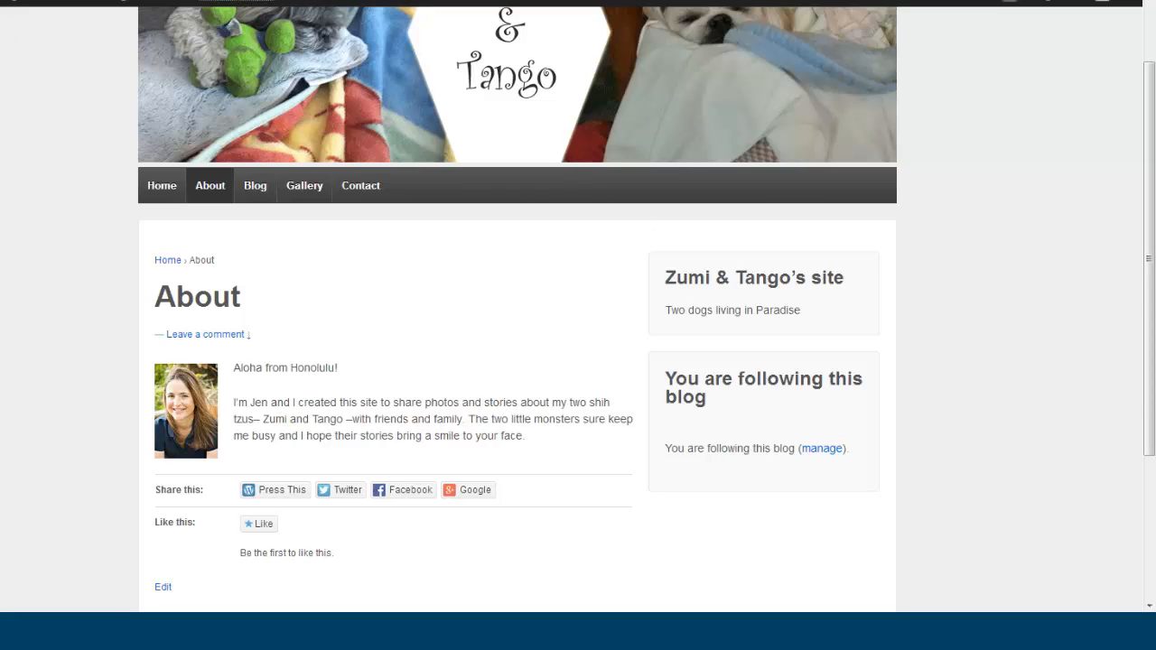
key("F5")
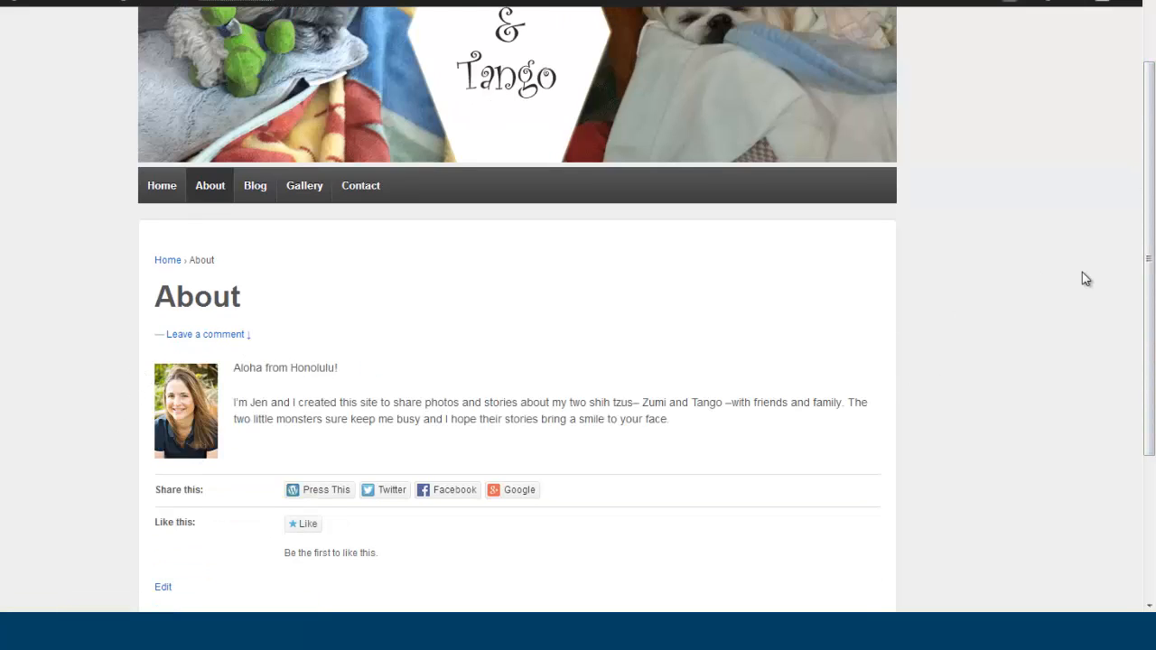
left_click_drag(1152, 253, 1154, 111)
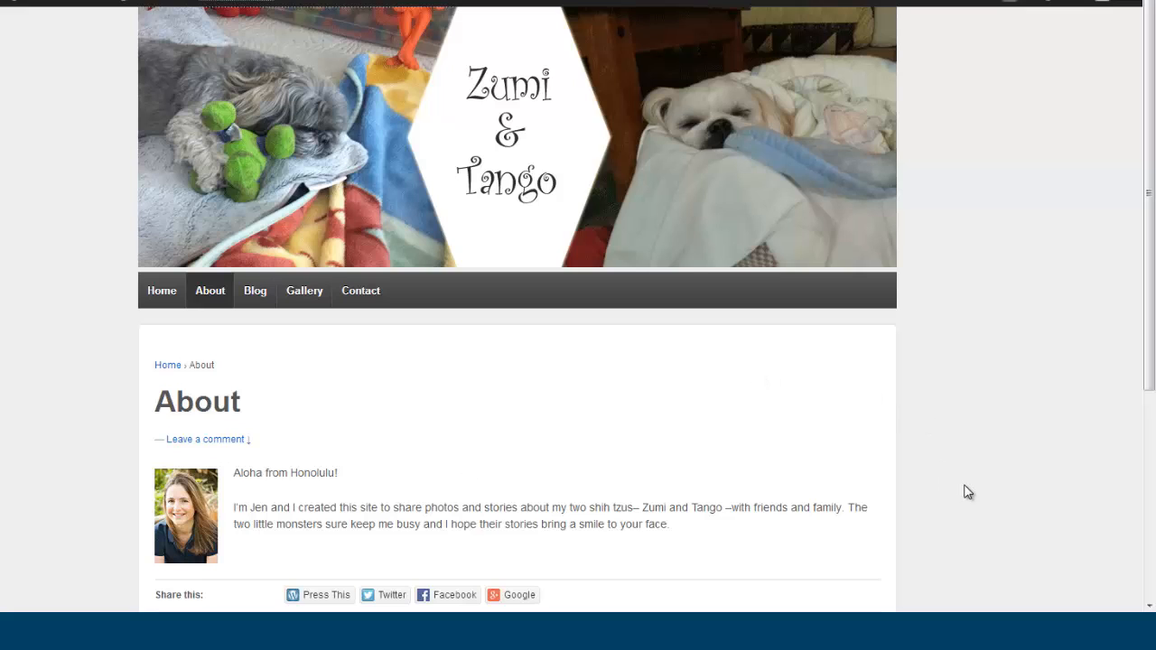
Visit the Home and Blog pages of the live site to examine their layout and sidebar widgets
left_click(157, 290)
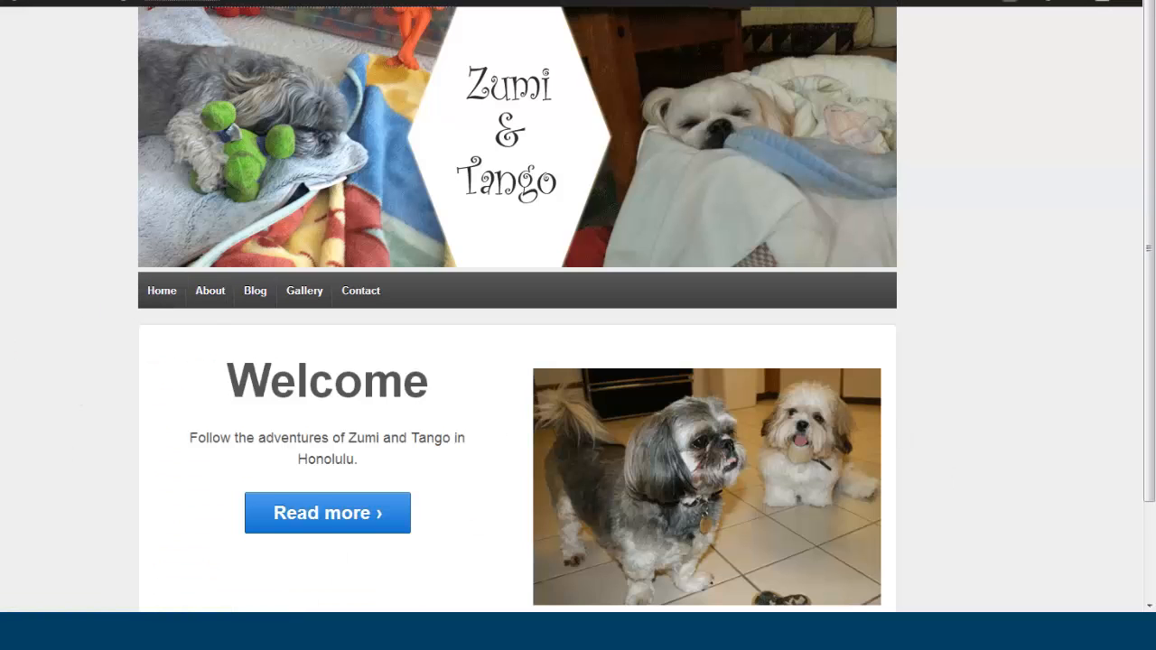
left_click(304, 290)
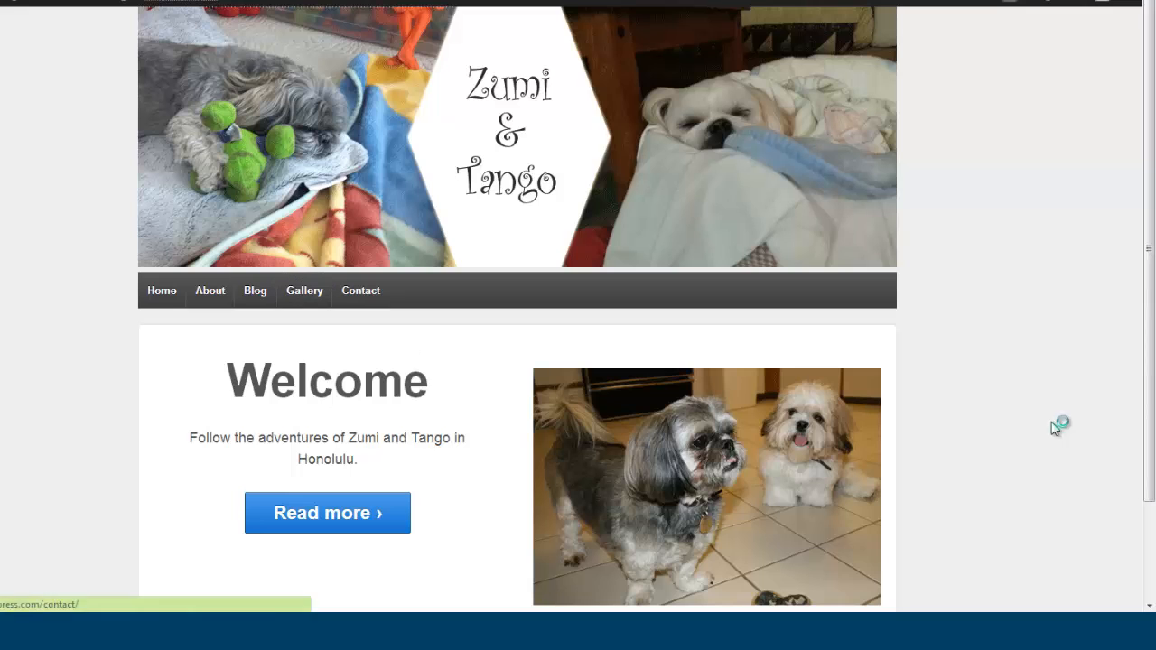
left_click_drag(1148, 279, 1148, 339)
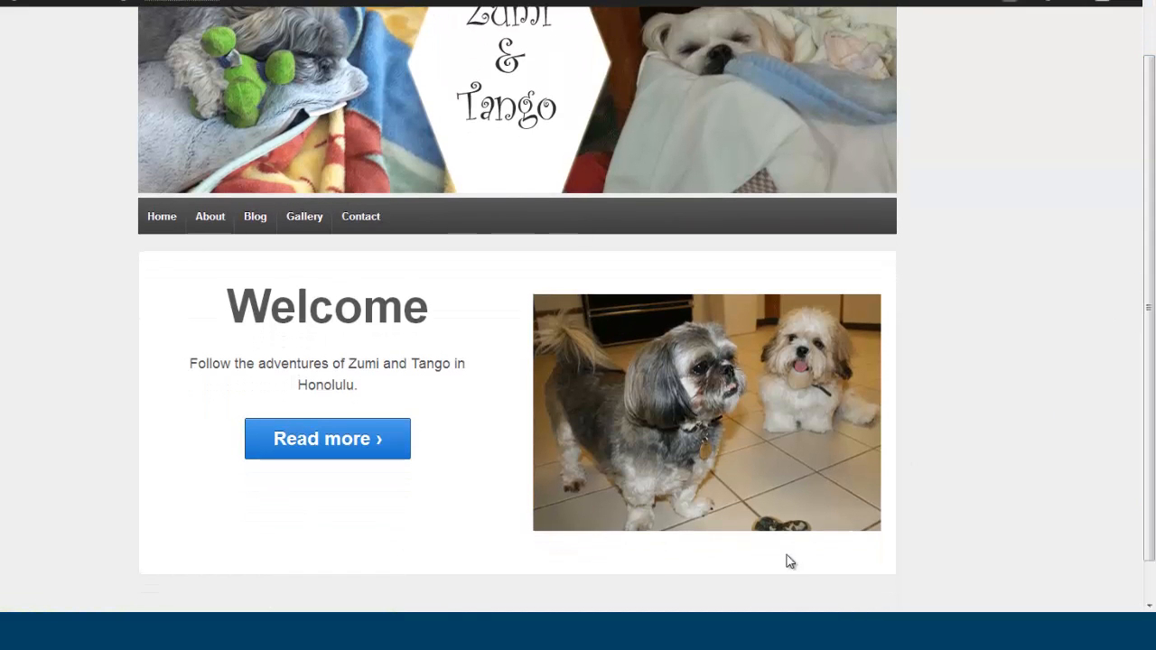
left_click_drag(1144, 309, 1153, 194)
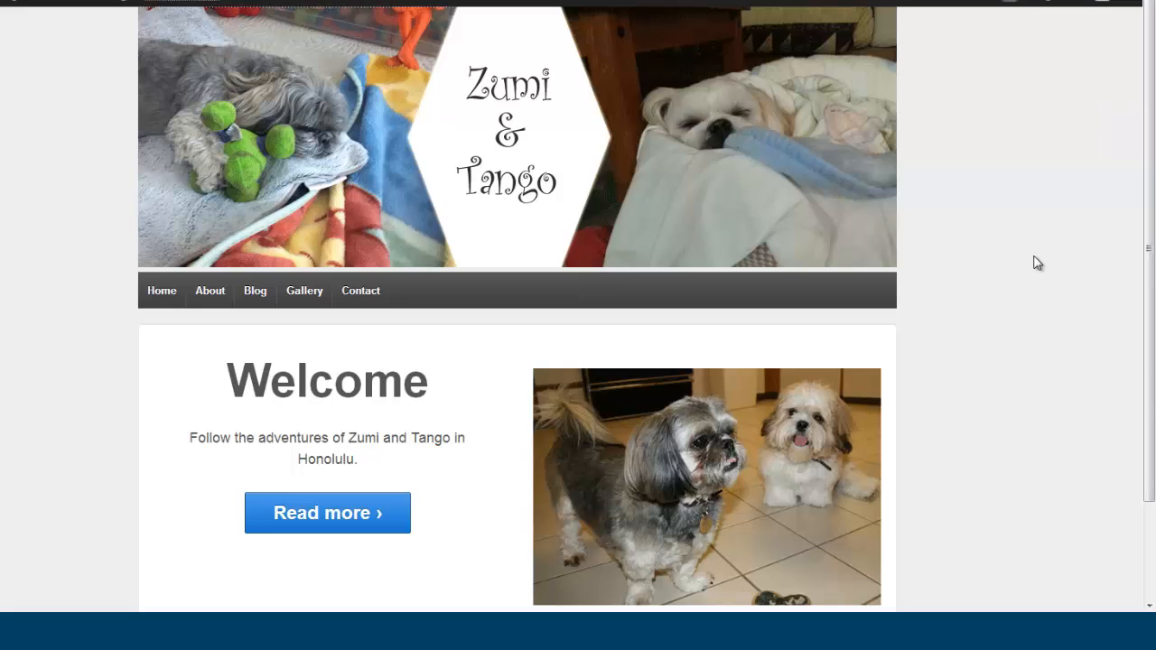
left_click(257, 289)
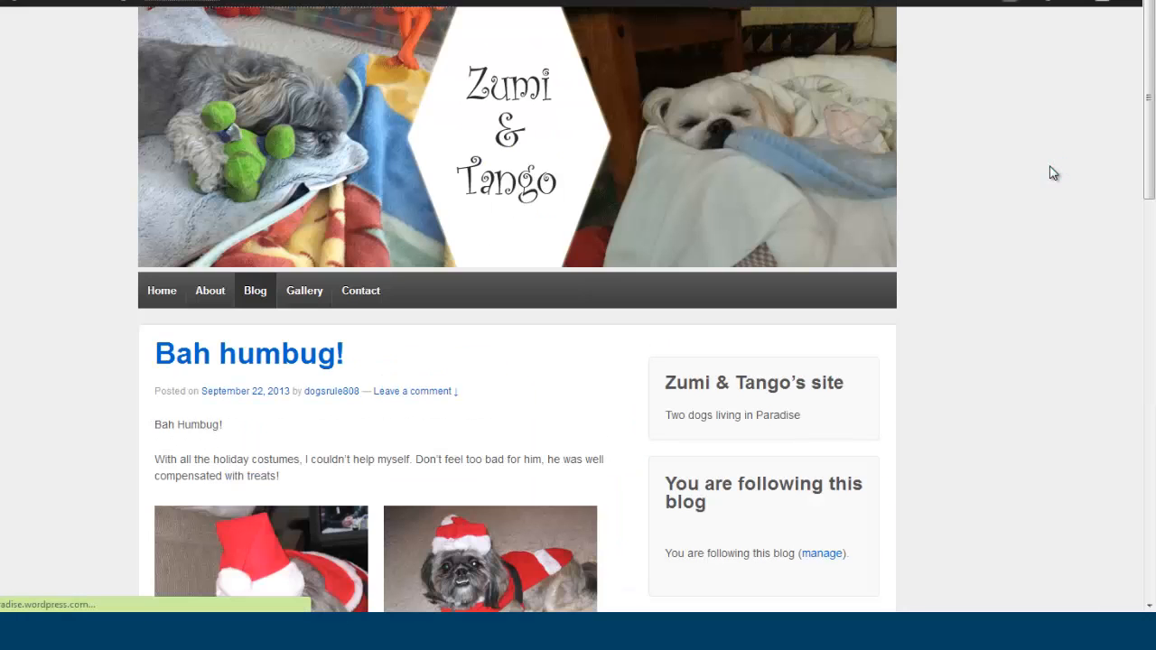
left_click(253, 290)
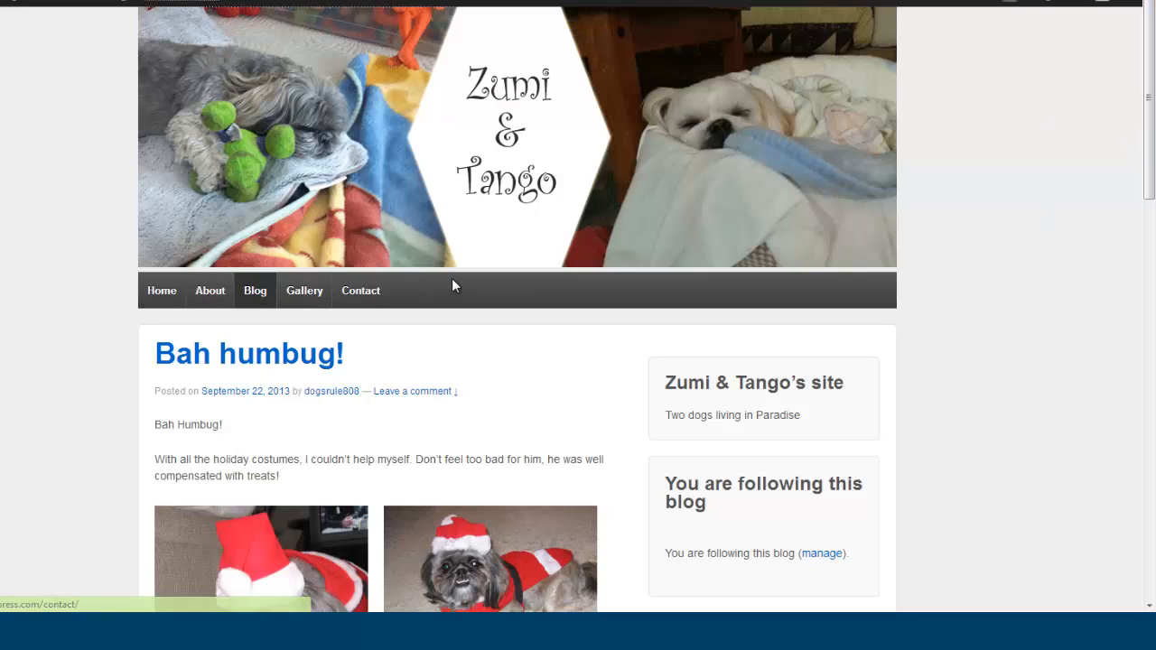
left_click(273, 307)
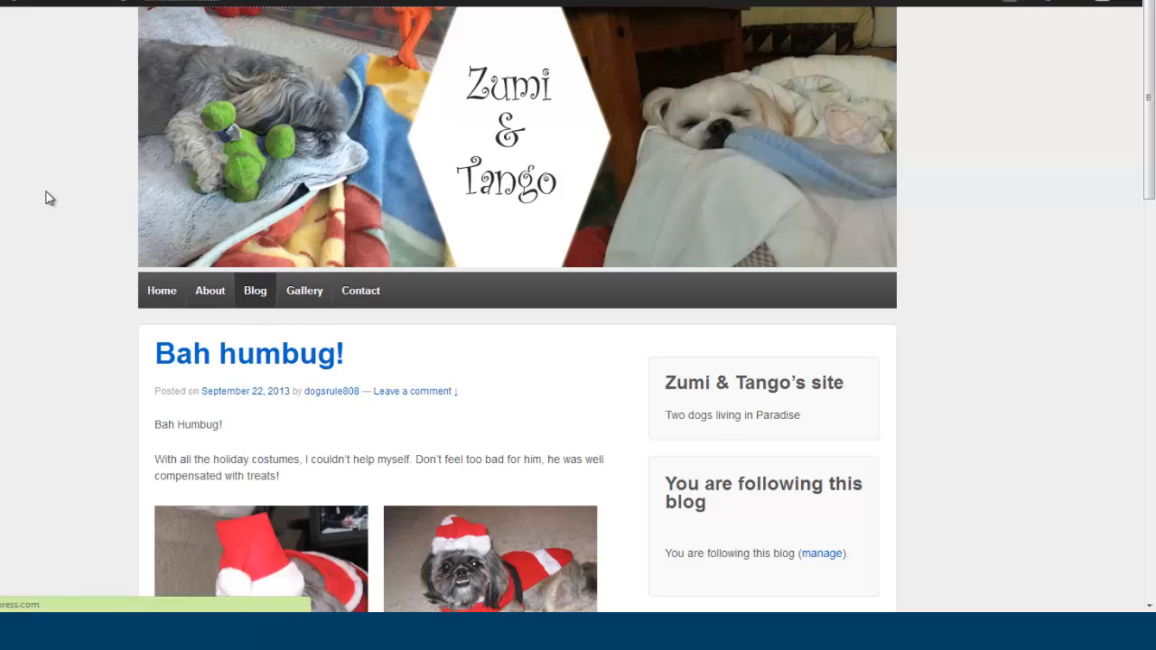